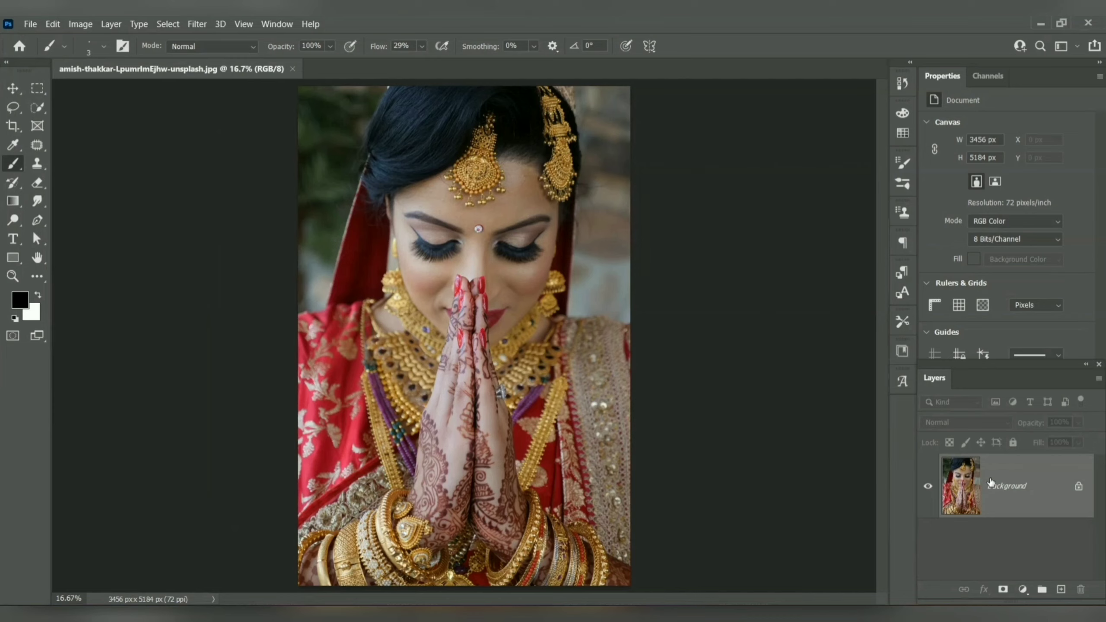
Step: Duplicate the Background layer and apply a Vibrance adjustment to the copy with vibrance +57 and saturation +26
left_click_drag(990, 482, 1060, 591)
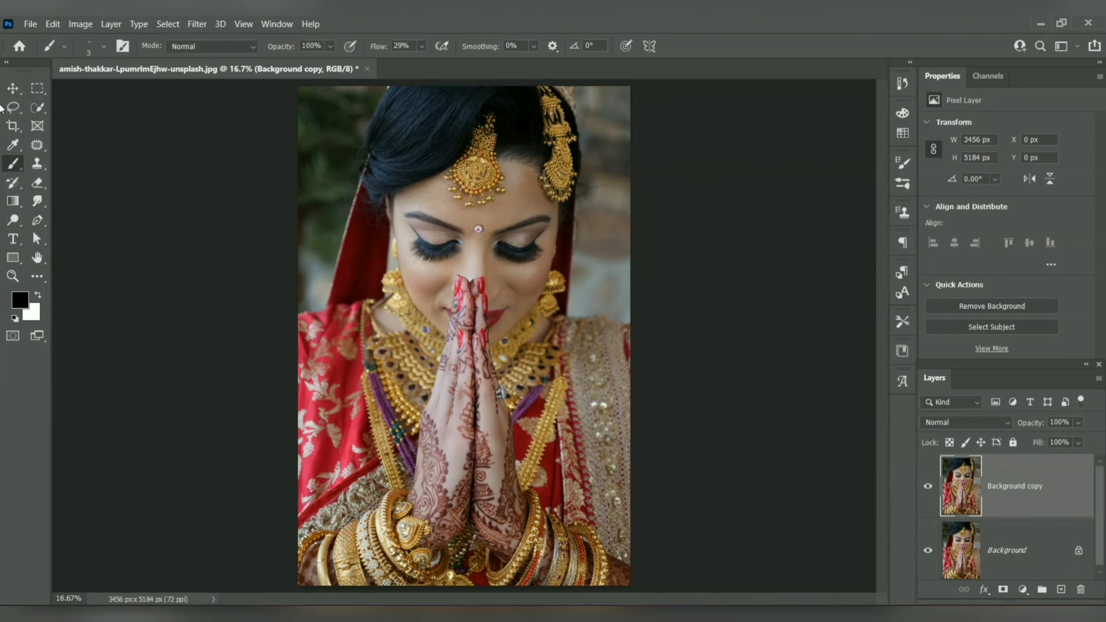
left_click(80, 24)
mouse_move(173, 54)
left_click(244, 116)
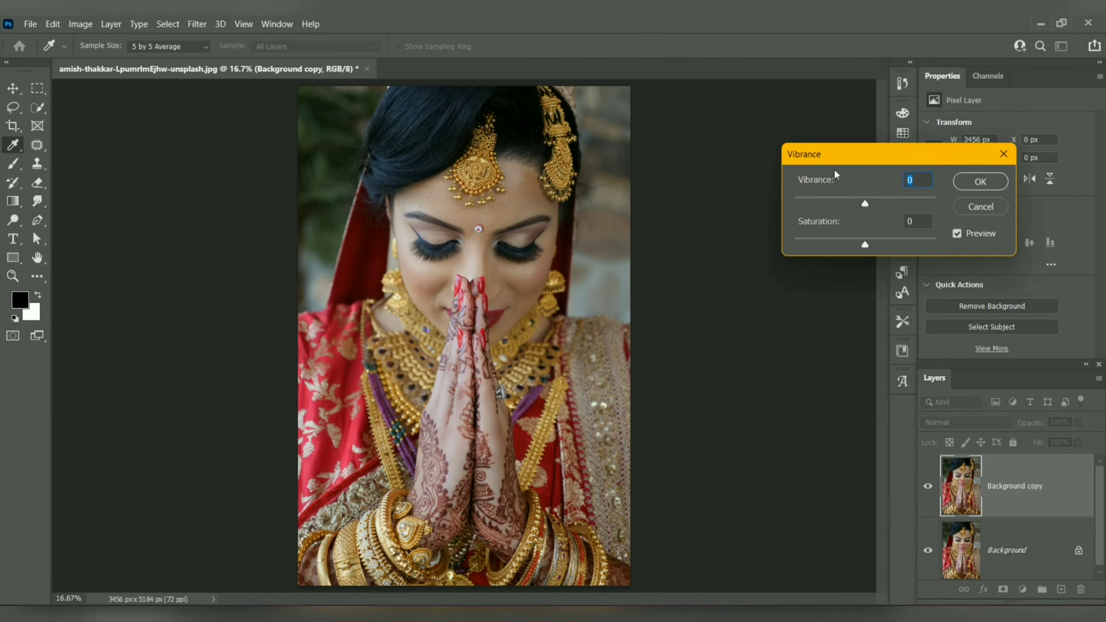
left_click_drag(864, 202, 905, 204)
left_click_drag(864, 246, 883, 251)
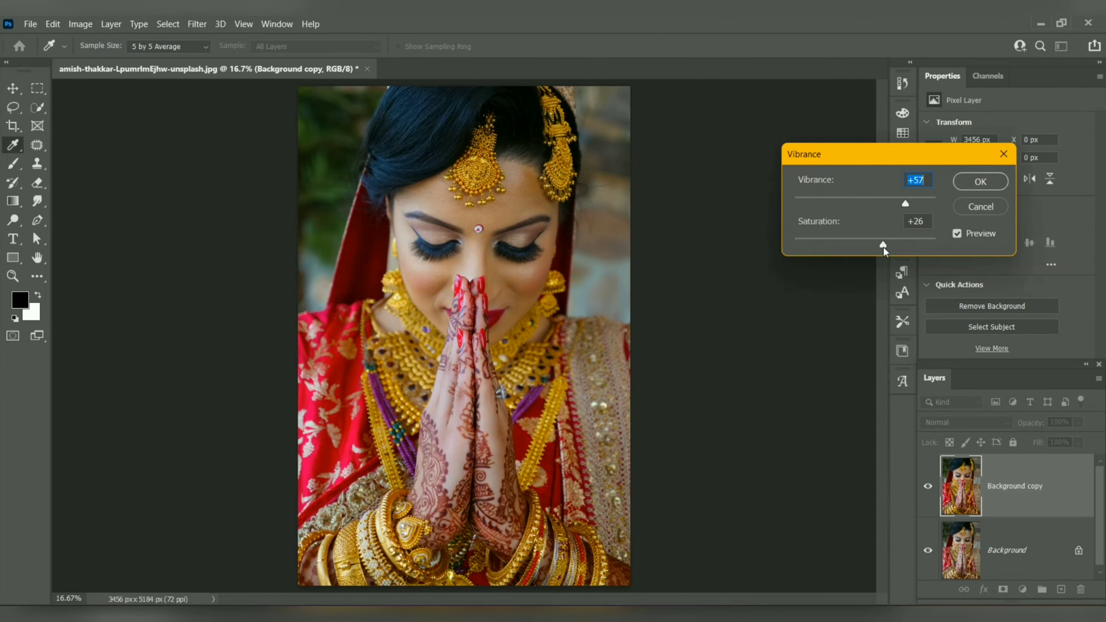
left_click(980, 181)
key("b")
Step: Apply a Brightness/Contrast adjustment to the Background copy layer with brightness 14 and contrast 16
left_click(77, 25)
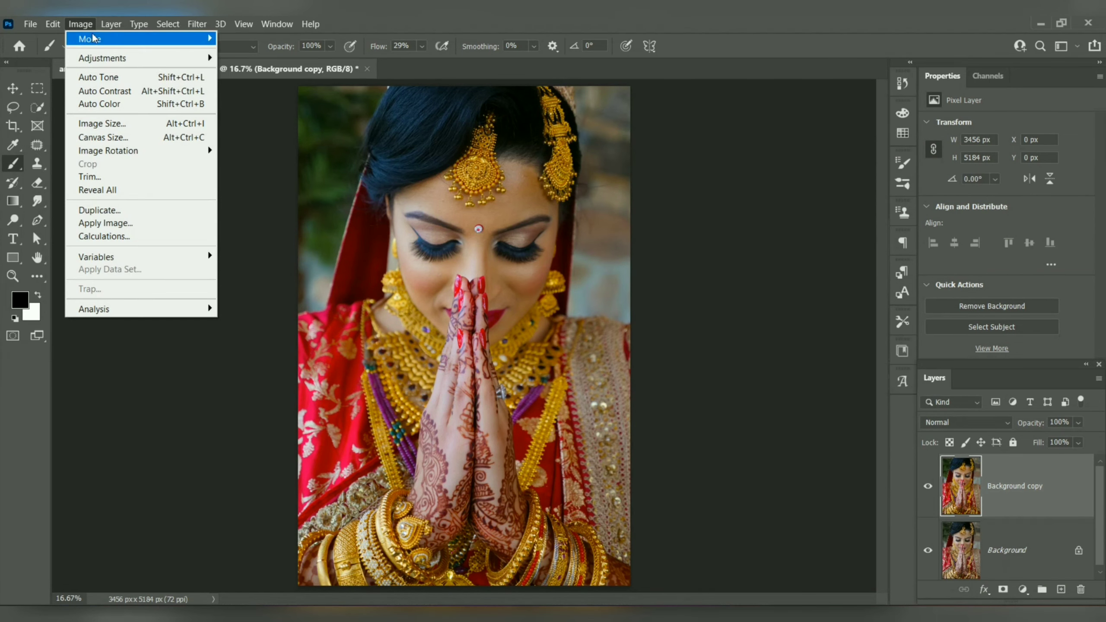
mouse_move(174, 58)
left_click(255, 58)
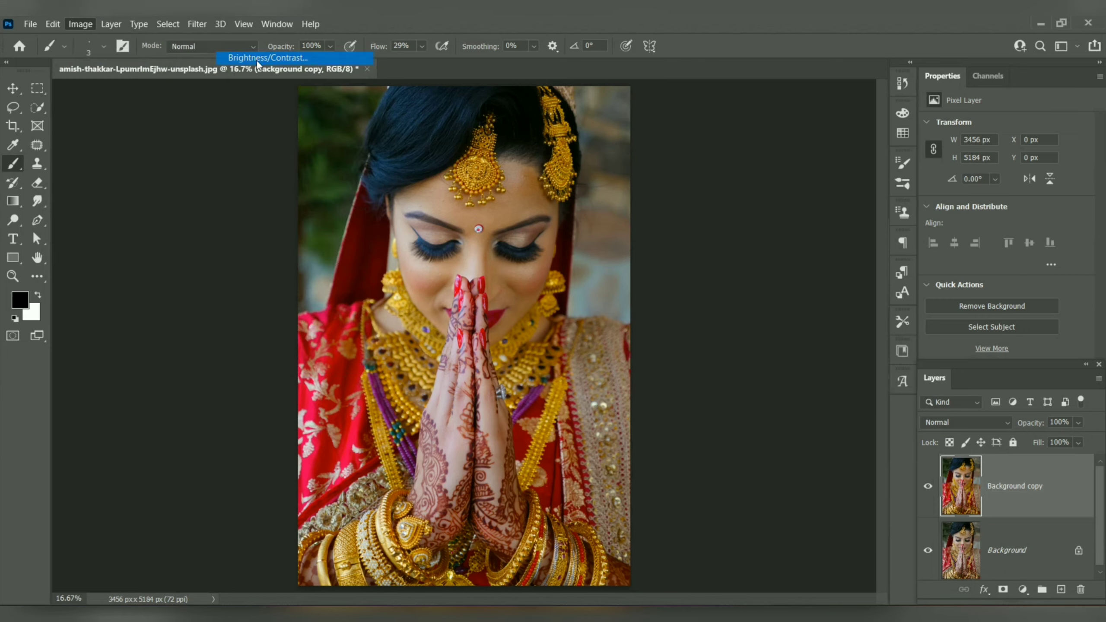
left_click_drag(743, 213, 757, 256)
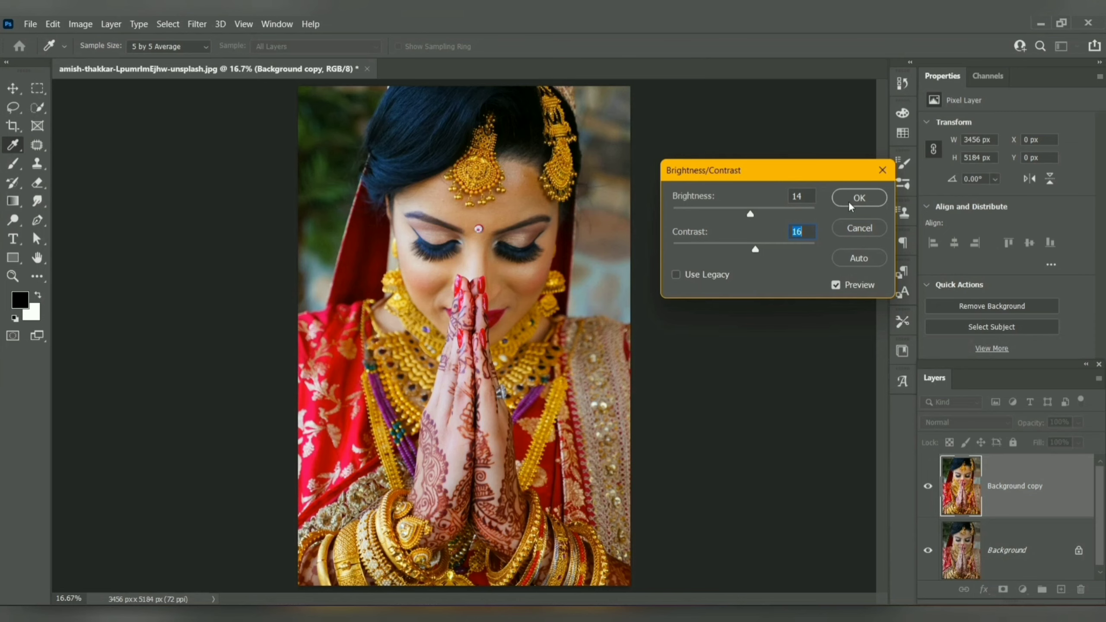
left_click(850, 205)
Step: Apply a Hue/Saturation adjustment to the Background copy layer with the master hue set to +4
left_click(80, 24)
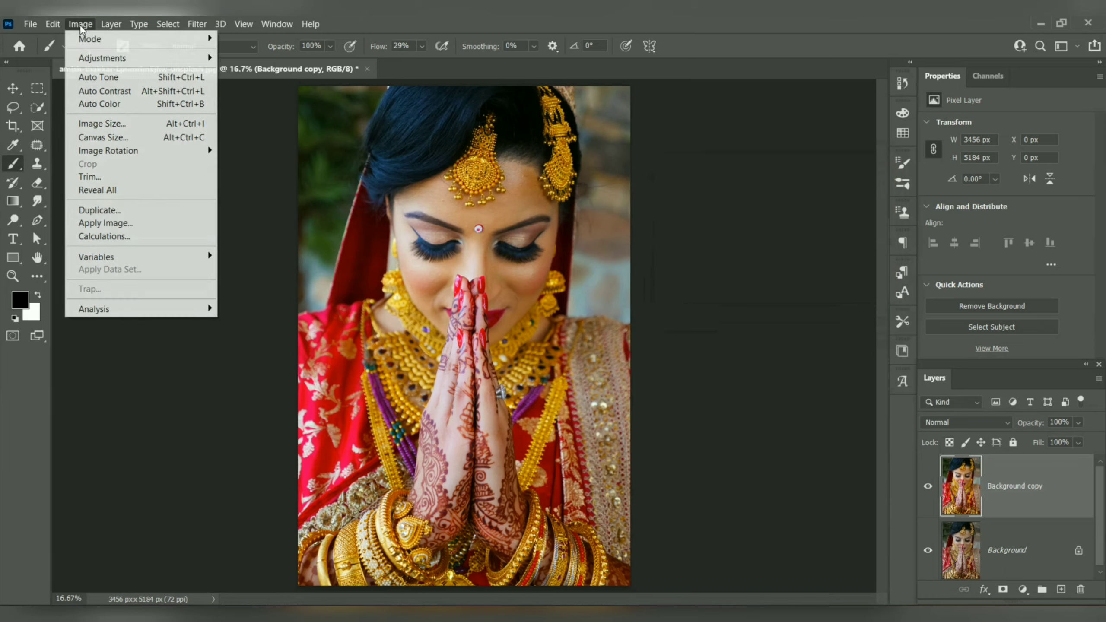
mouse_move(113, 68)
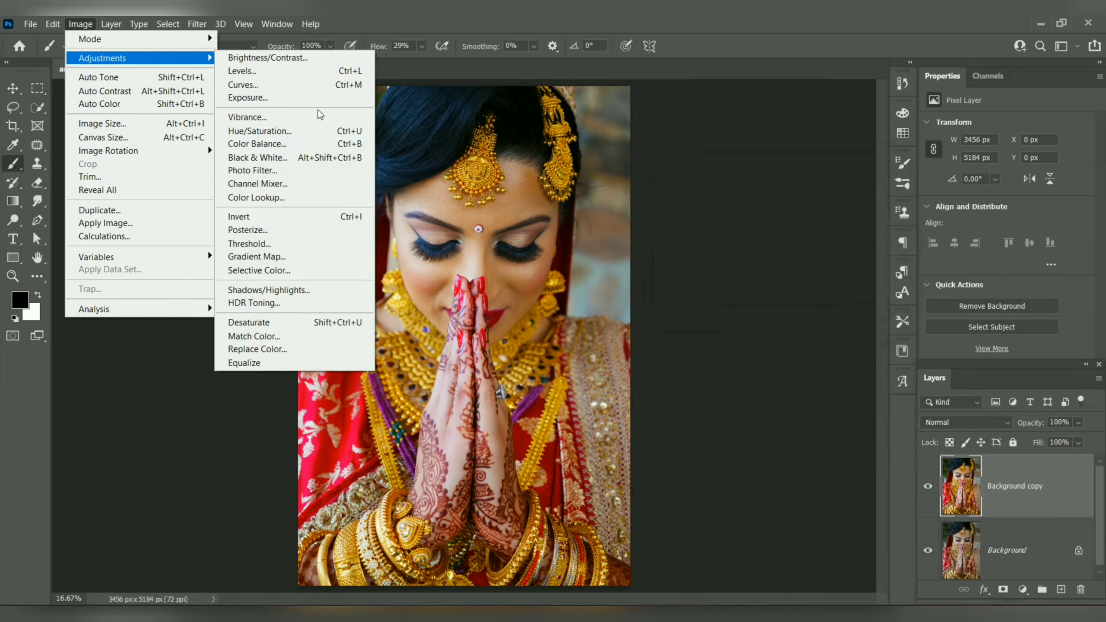
left_click(319, 134)
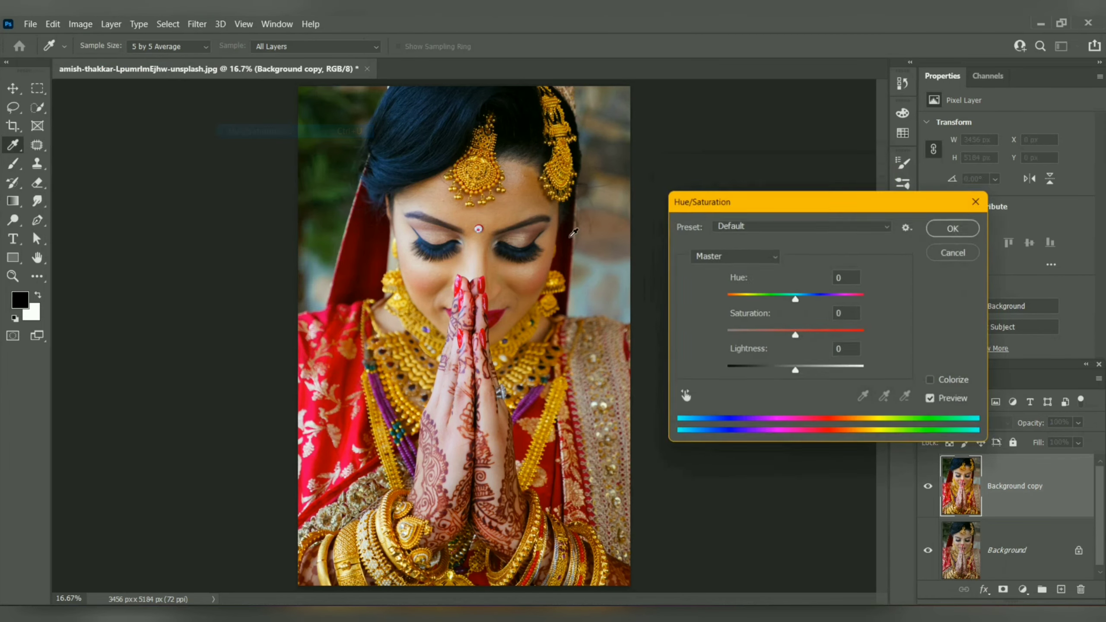
left_click_drag(794, 301, 803, 301)
left_click(958, 226)
key("b")
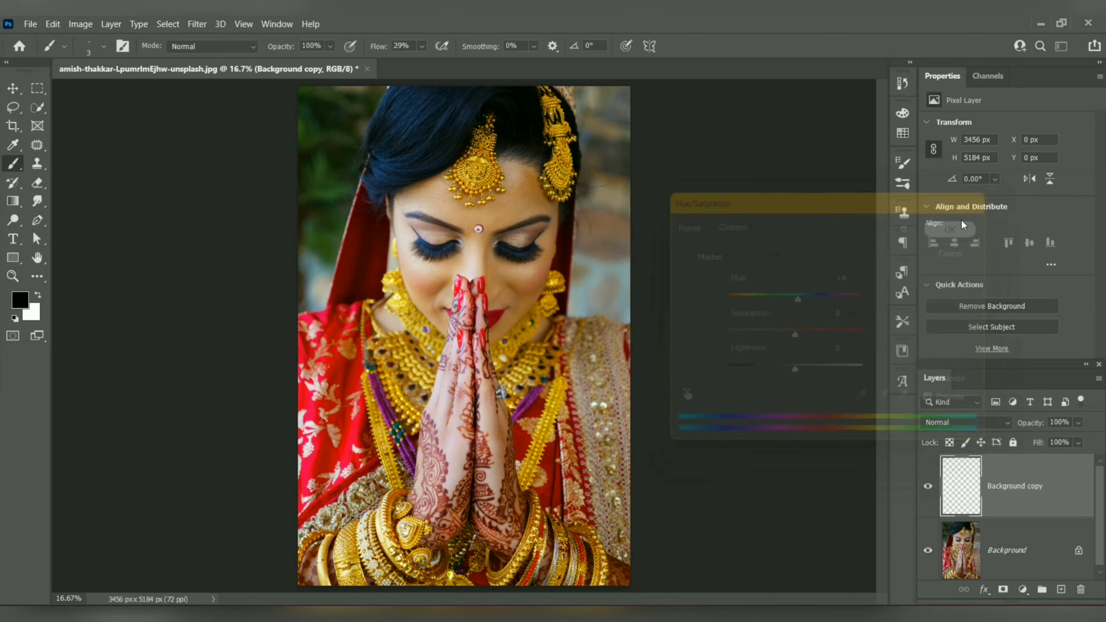
Step: Apply an RGB Curves adjustment, moving the white and black points inward and adding a midtone point at input 97, output 104
left_click(80, 24)
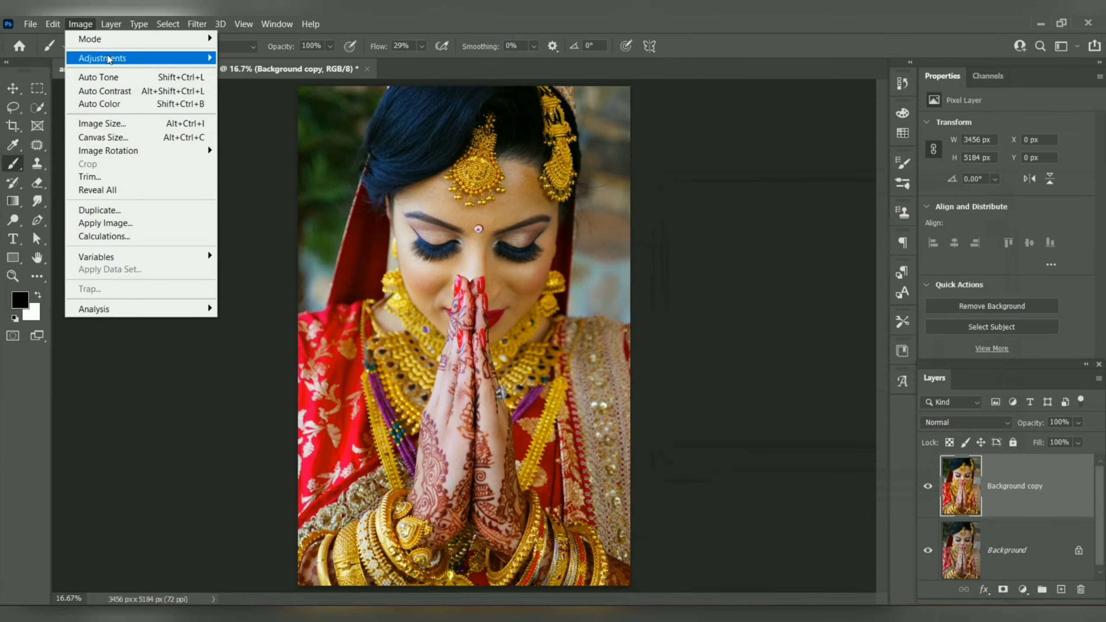
mouse_move(111, 61)
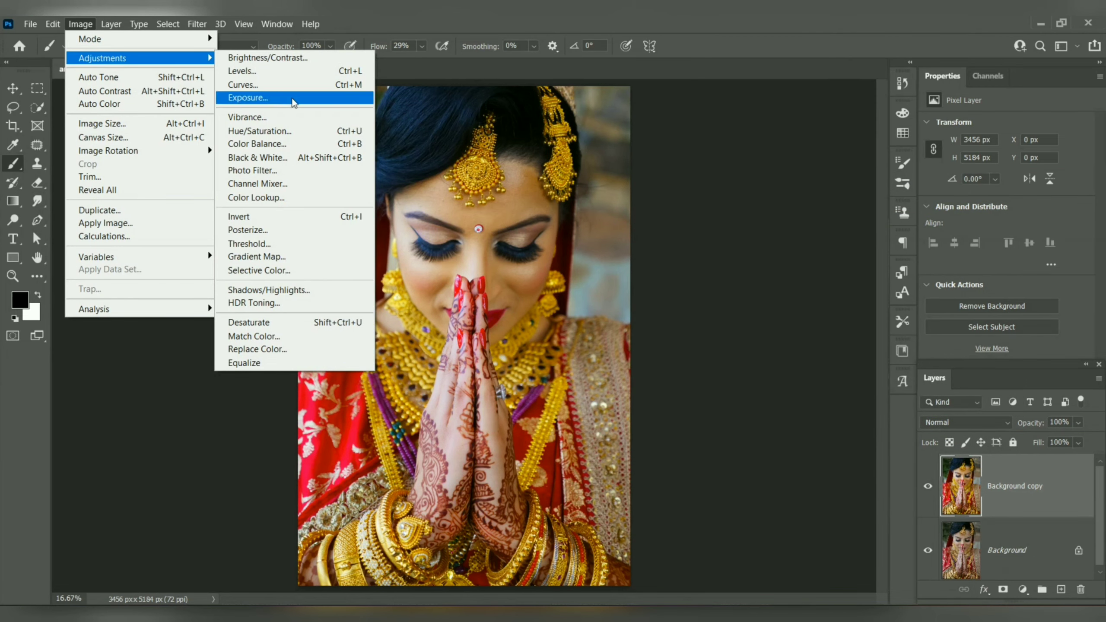
left_click(305, 85)
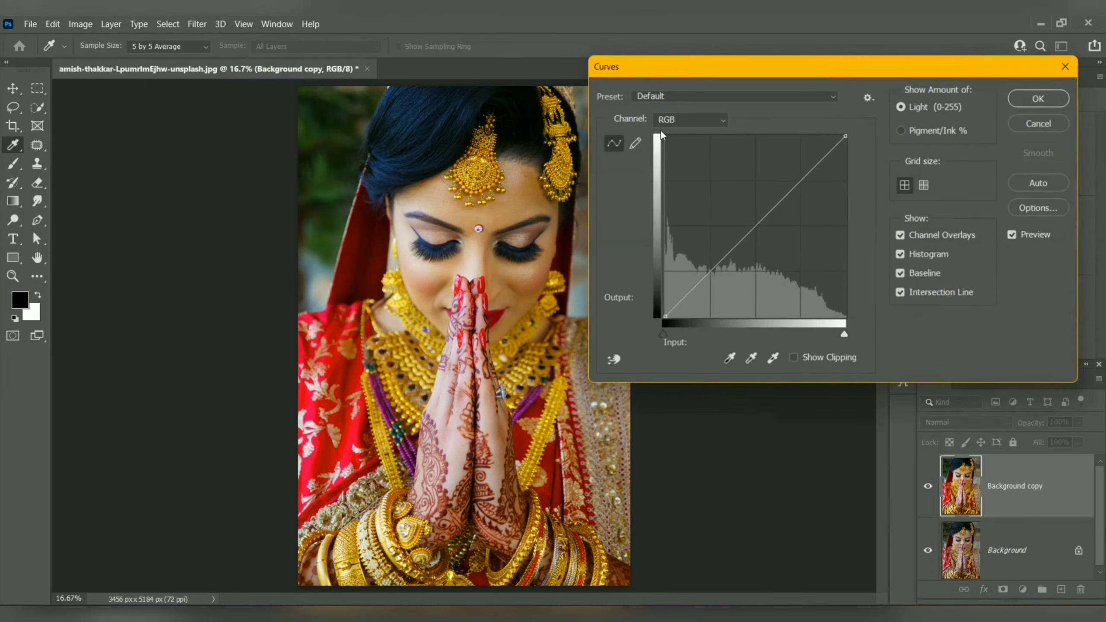
left_click_drag(839, 136, 820, 137)
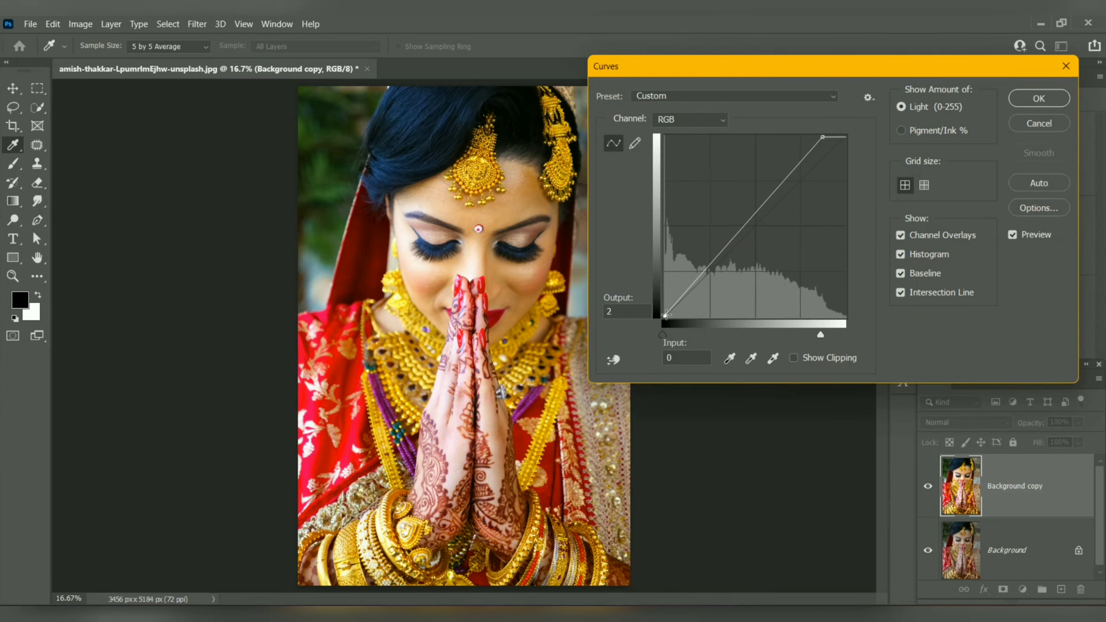
mouse_move(666, 315)
left_mouse_down()
mouse_move(667, 305)
mouse_move(673, 320)
left_mouse_up()
left_click_drag(746, 232, 734, 244)
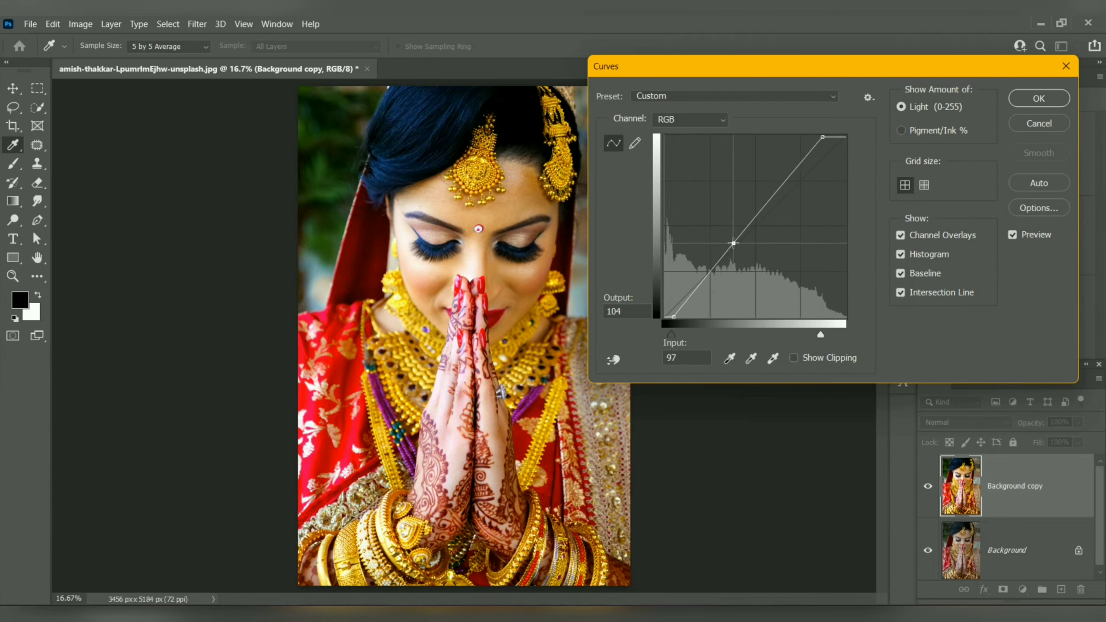
key("b")
left_click(1039, 99)
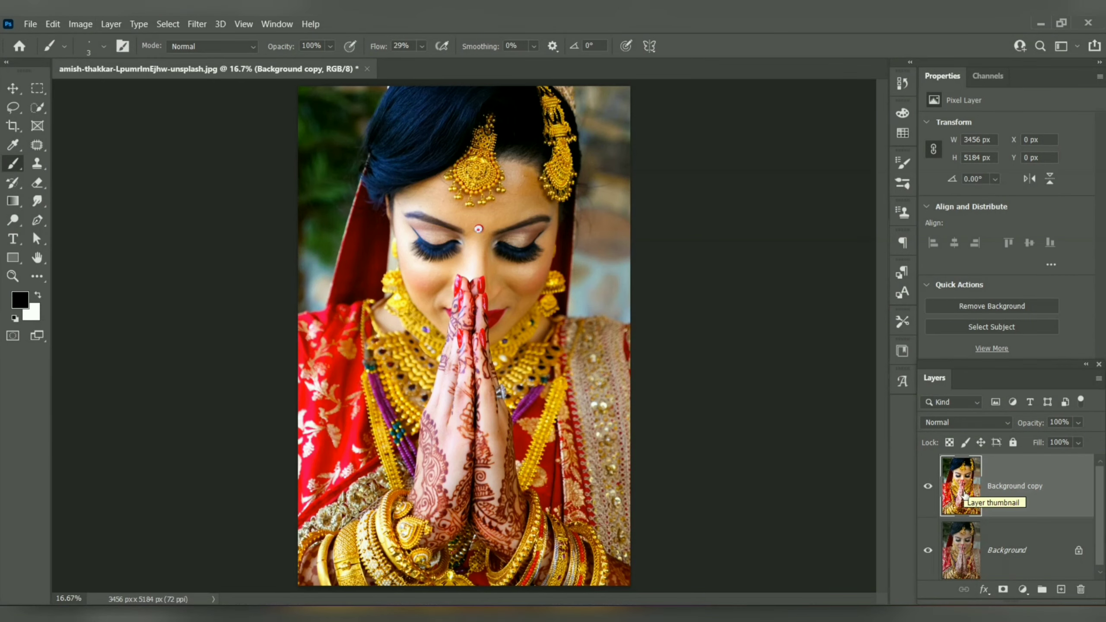
Step: Duplicate the Background copy layer, and convert the lower copy to black and white with yellows at 72%
left_click_drag(969, 492, 1062, 599)
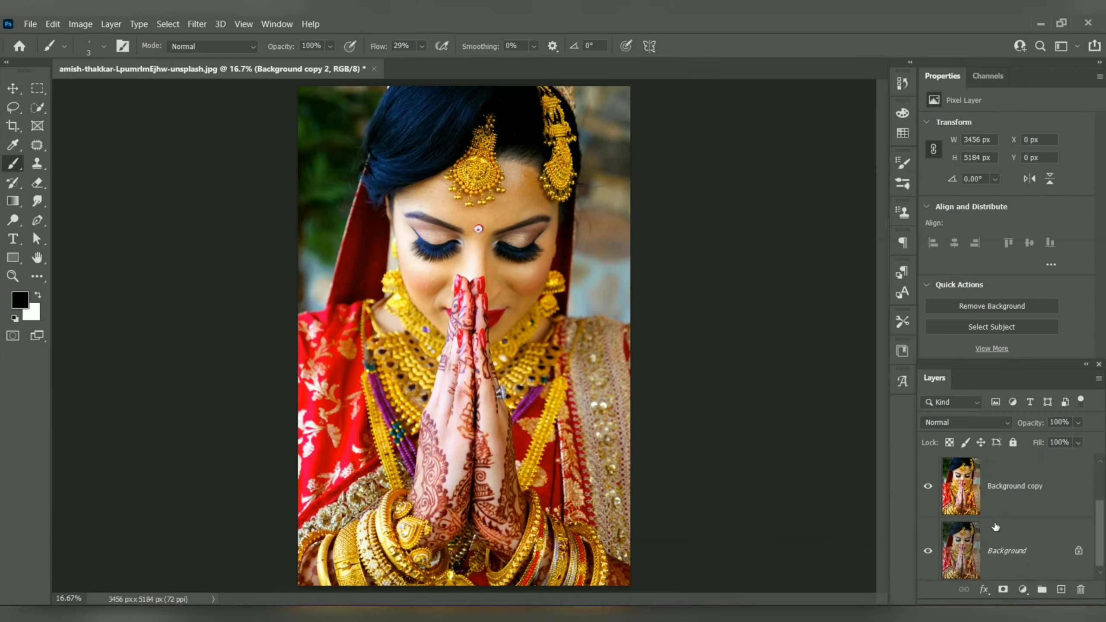
left_click(974, 551)
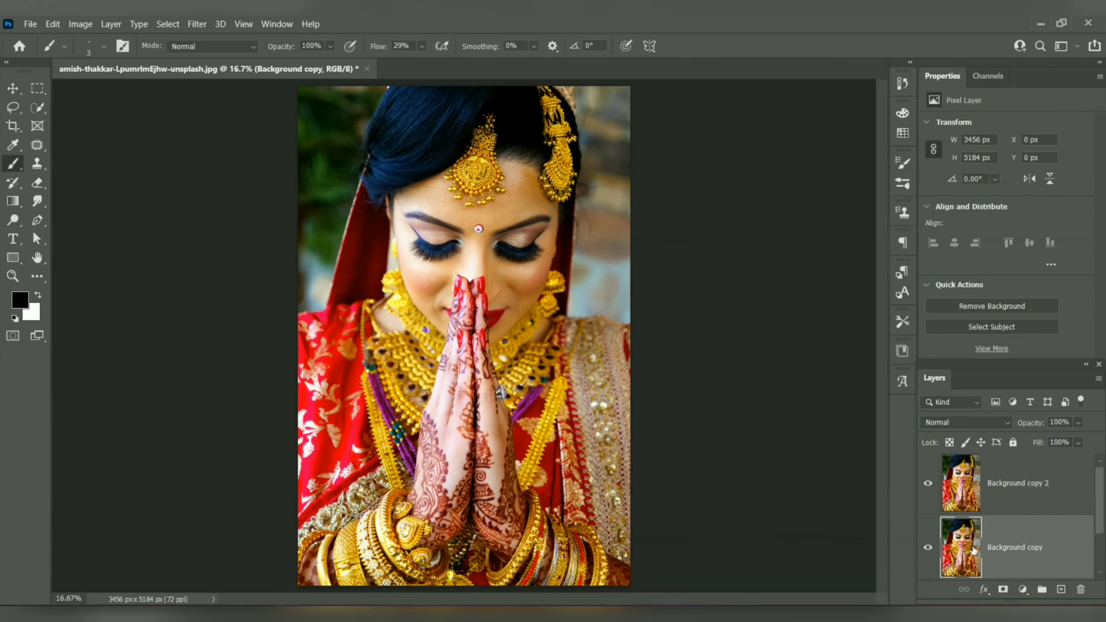
left_click(80, 23)
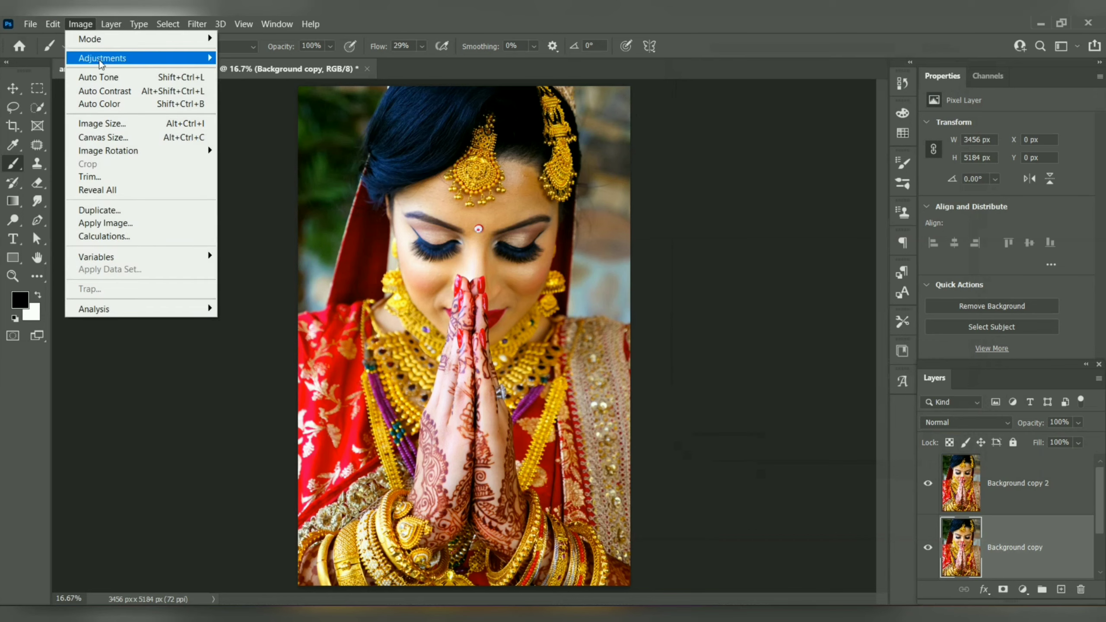
mouse_move(105, 58)
left_click(301, 159)
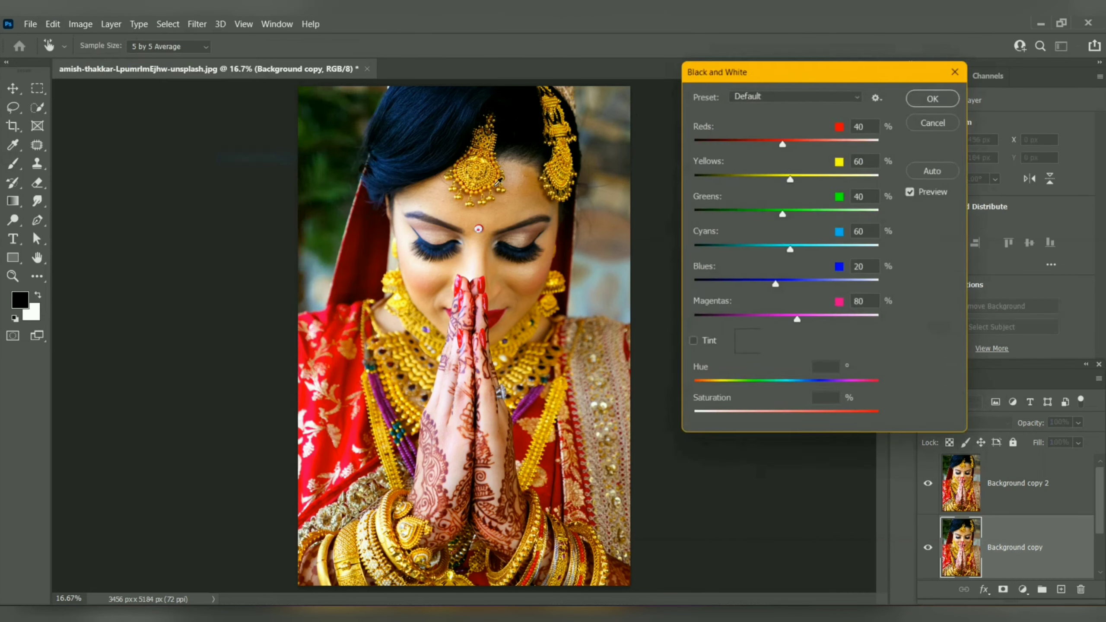
left_click_drag(790, 176, 795, 176)
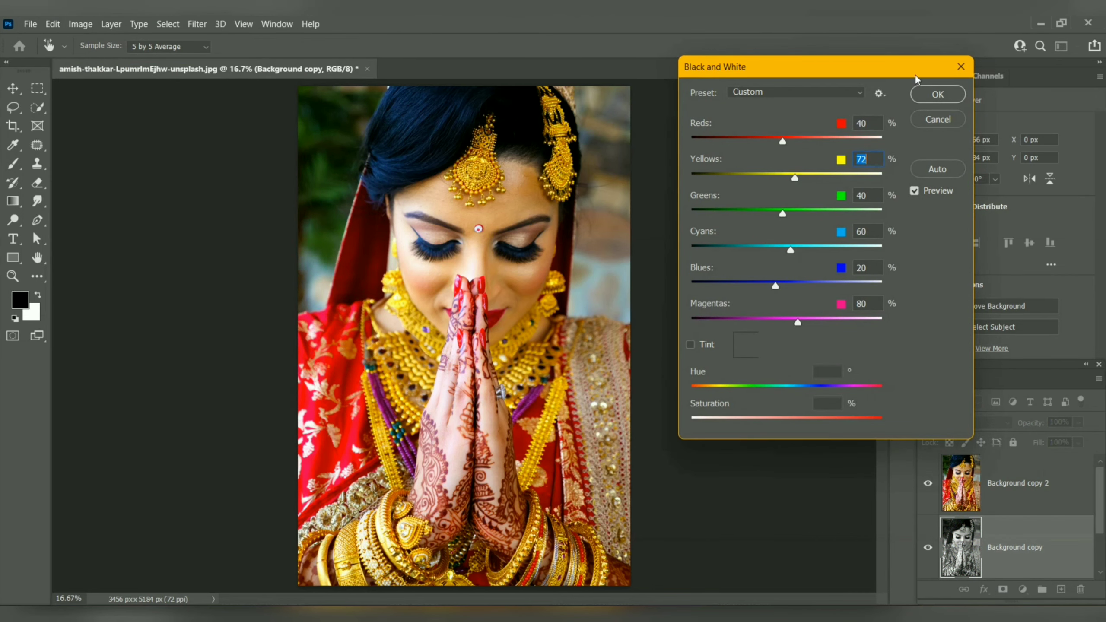
left_click(931, 95)
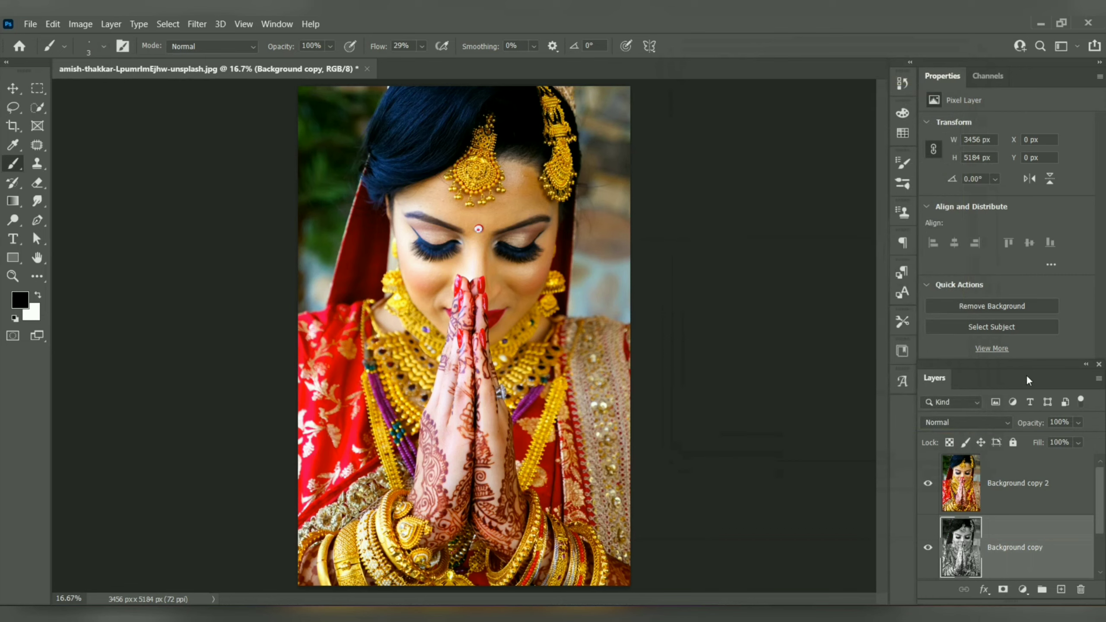
Step: Add a layer mask to the Background copy 2 layer and invert it to black
left_click(1023, 502)
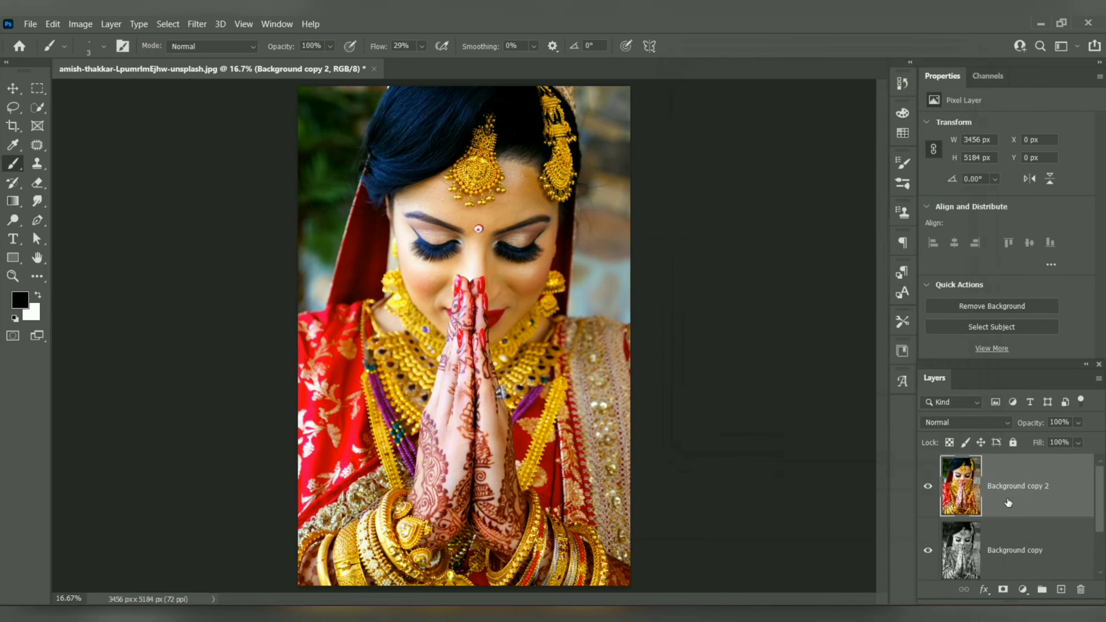
left_click(1004, 589)
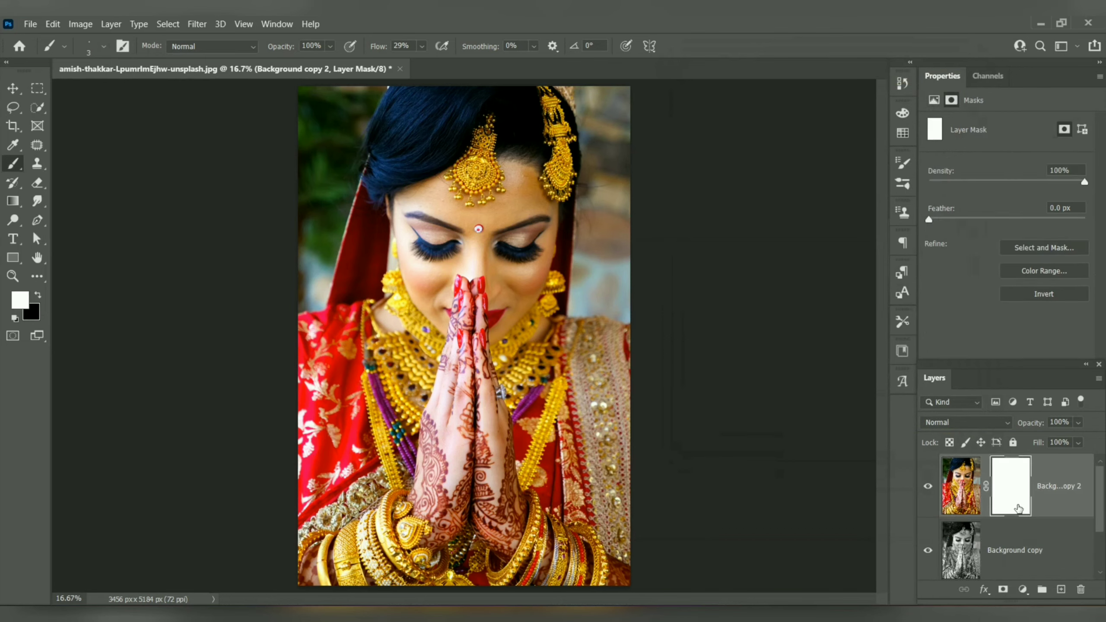
key("ctrl+i")
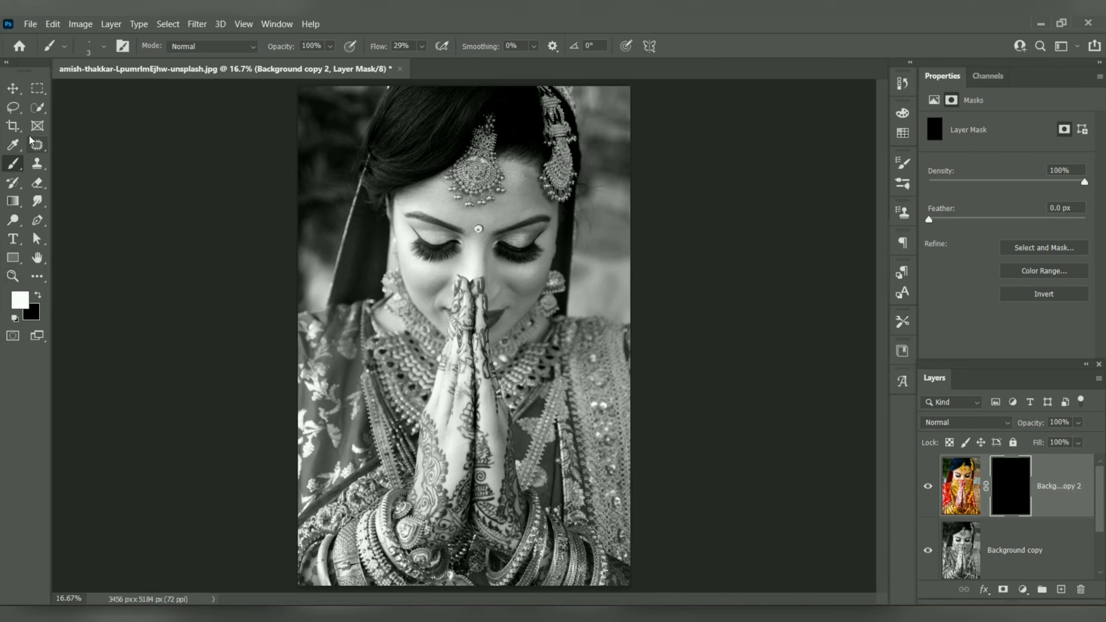
Step: Enlarge the brush to 150 and paint white on the mask over the body of the hanging ornament beside the forehead
scroll(550, 166, "up", 15)
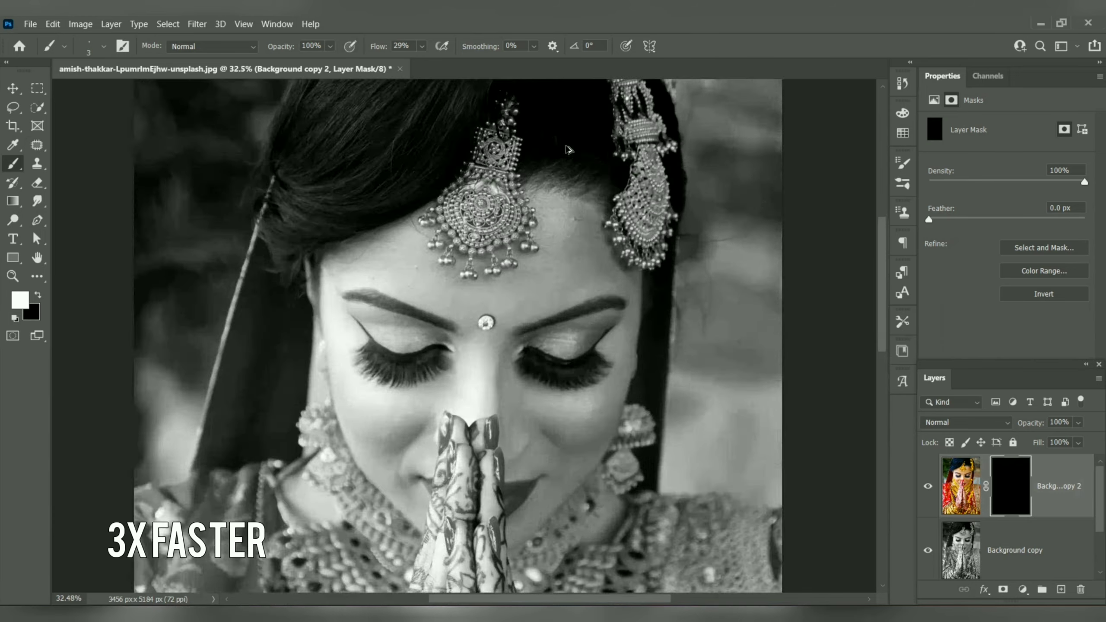
left_click_drag(605, 174, 550, 209)
key("bracketright")
key("bracketright")
key("bracketright")
key("bracketright")
key("bracketright")
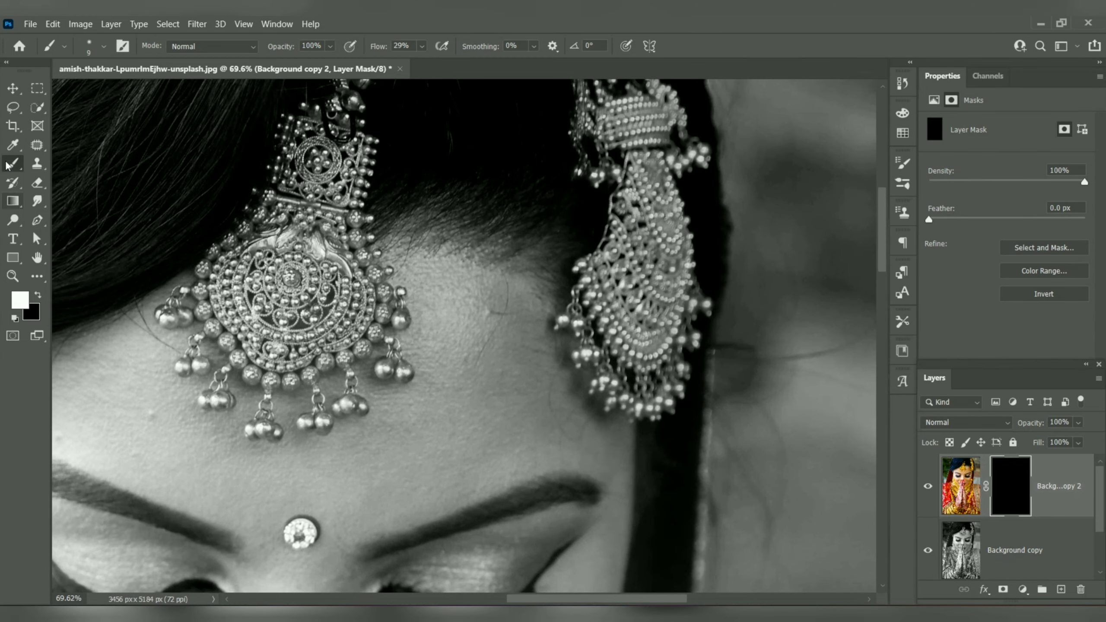
left_click_drag(651, 239, 647, 273)
key("bracketright")
key("bracketright")
key("bracketright")
key("bracketright")
key("bracketright")
key("bracketright")
key("bracketright")
key("bracketright")
key("bracketright")
key("bracketright")
key("bracketright")
key("bracketright")
key("bracketright")
mouse_move(626, 236)
left_mouse_down()
mouse_move(625, 268)
mouse_move(637, 276)
mouse_move(588, 289)
mouse_move(649, 268)
mouse_move(624, 167)
mouse_move(619, 220)
mouse_move(570, 325)
mouse_move(675, 307)
mouse_move(636, 252)
mouse_move(664, 258)
mouse_move(622, 104)
mouse_move(658, 135)
mouse_move(633, 140)
mouse_move(628, 103)
left_mouse_up()
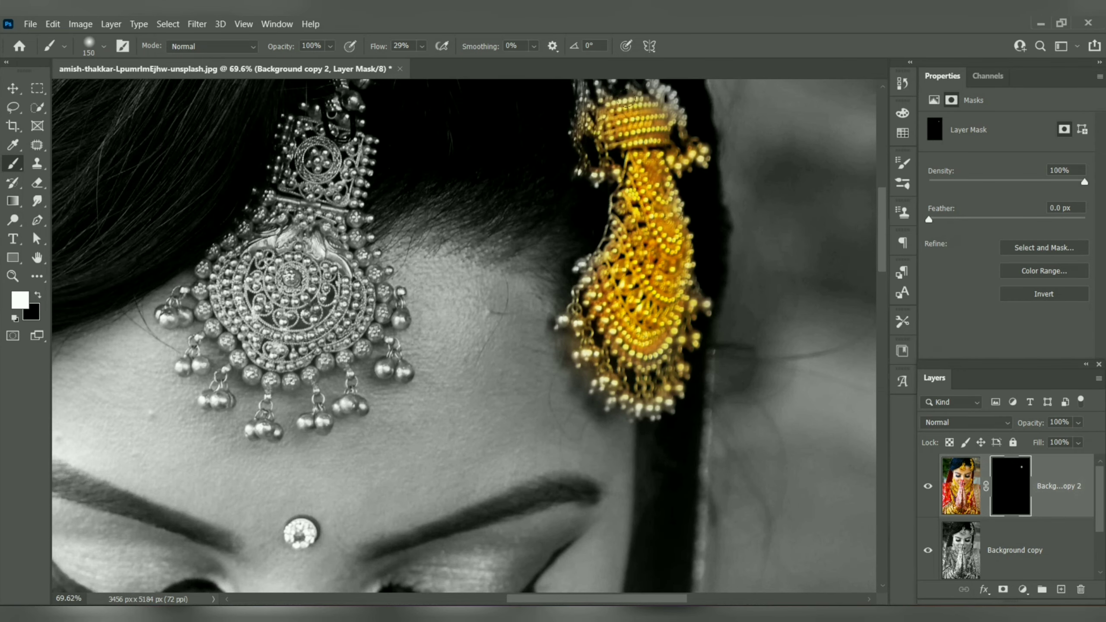
Step: Paint white on the mask over the side ornament's upper bead strands, outer edges and hanging beads to restore their gold color
left_click_drag(641, 160, 627, 183)
left_click_drag(623, 192, 602, 419)
mouse_move(586, 233)
left_mouse_down()
mouse_move(546, 217)
mouse_move(617, 302)
mouse_move(558, 338)
left_mouse_up()
left_click_drag(522, 174, 542, 236)
scroll(596, 271, "down", 5)
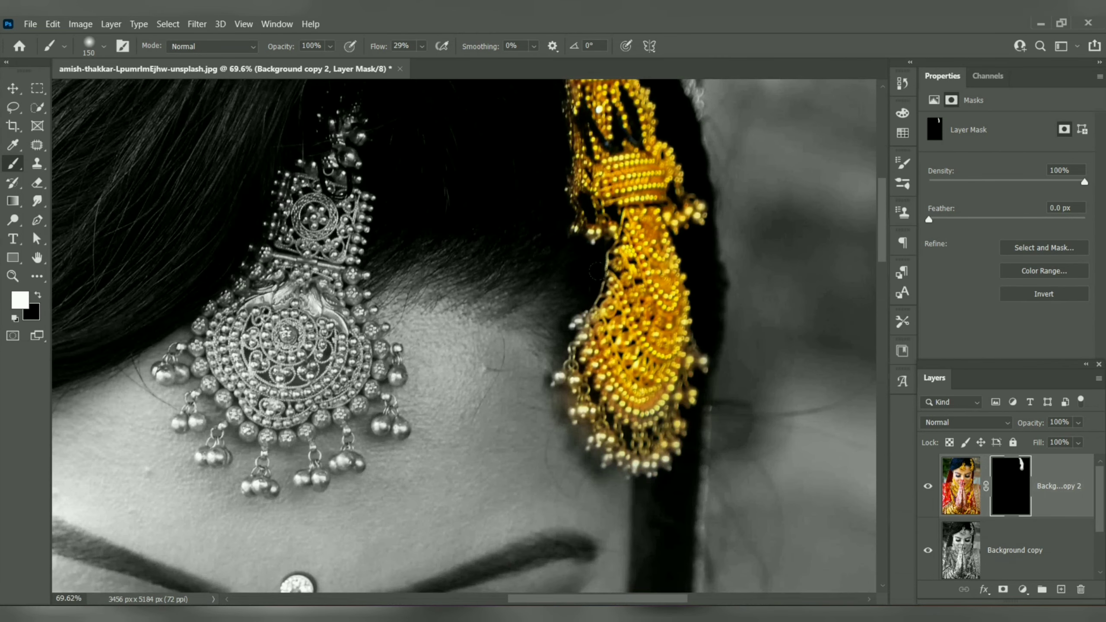
mouse_move(561, 370)
left_mouse_down()
mouse_move(584, 430)
mouse_move(638, 444)
mouse_move(645, 420)
left_mouse_up()
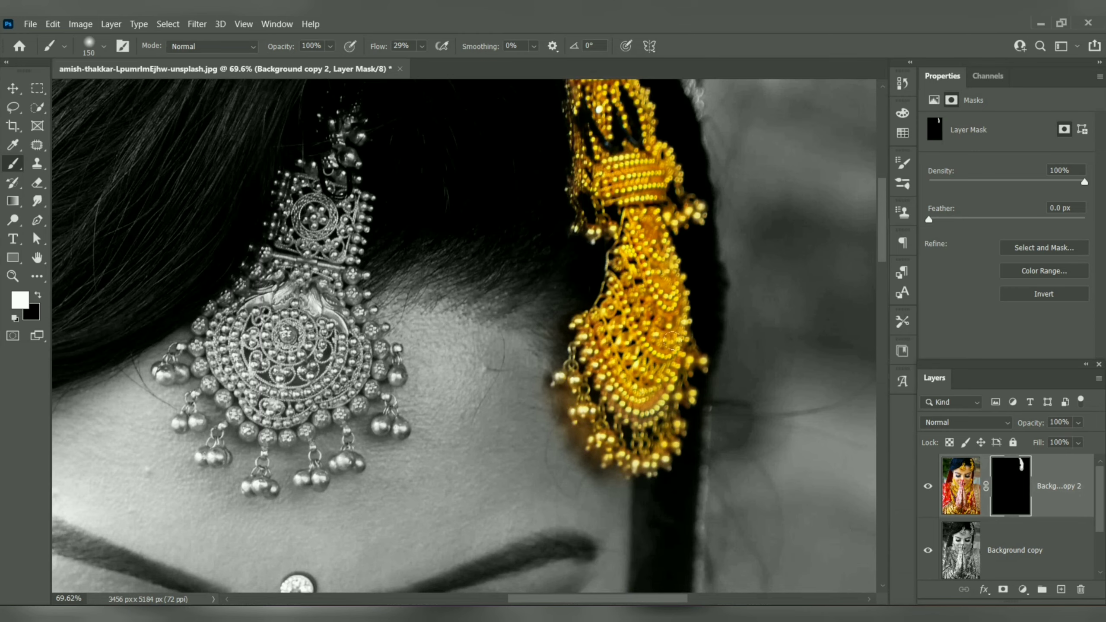
mouse_move(563, 221)
left_mouse_down()
mouse_move(593, 246)
mouse_move(653, 268)
left_mouse_up()
Step: Paint white on the mask over the main body of the central forehead ornament to restore its gold color
mouse_move(405, 148)
left_mouse_down()
mouse_move(396, 278)
mouse_move(423, 311)
mouse_move(348, 392)
left_mouse_up()
mouse_move(405, 348)
left_mouse_down()
mouse_move(444, 369)
mouse_move(303, 343)
mouse_move(329, 320)
left_mouse_up()
mouse_move(340, 395)
left_mouse_down()
mouse_move(338, 451)
mouse_move(331, 436)
mouse_move(452, 422)
mouse_move(342, 392)
left_mouse_up()
left_click_drag(331, 392, 423, 300)
Step: Reduce the brush to 40 and paint white on the mask over the forehead ornament's hanging beads along its lower right edge
key("bracketleft")
key("bracketleft")
key("bracketleft")
key("bracketleft")
key("bracketleft")
key("bracketleft")
key("bracketleft")
key("bracketleft")
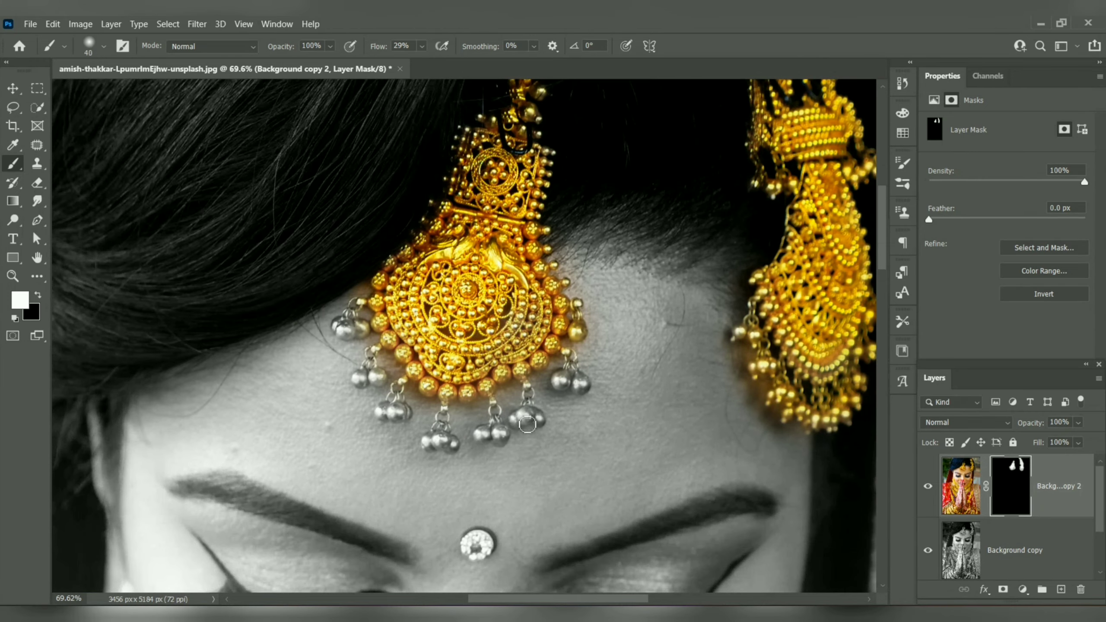
scroll(521, 408, "up", 13)
mouse_move(515, 433)
left_mouse_down()
mouse_move(486, 443)
mouse_move(538, 420)
mouse_move(572, 434)
mouse_move(565, 444)
mouse_move(522, 422)
left_mouse_up()
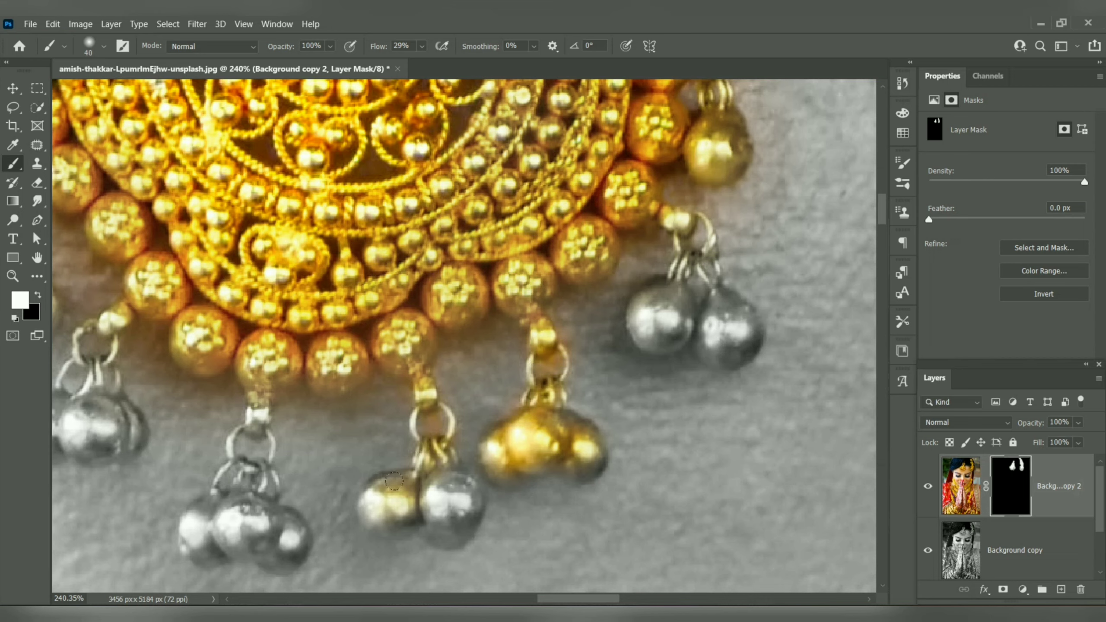
mouse_move(387, 496)
left_mouse_down()
mouse_move(449, 488)
mouse_move(445, 516)
left_mouse_up()
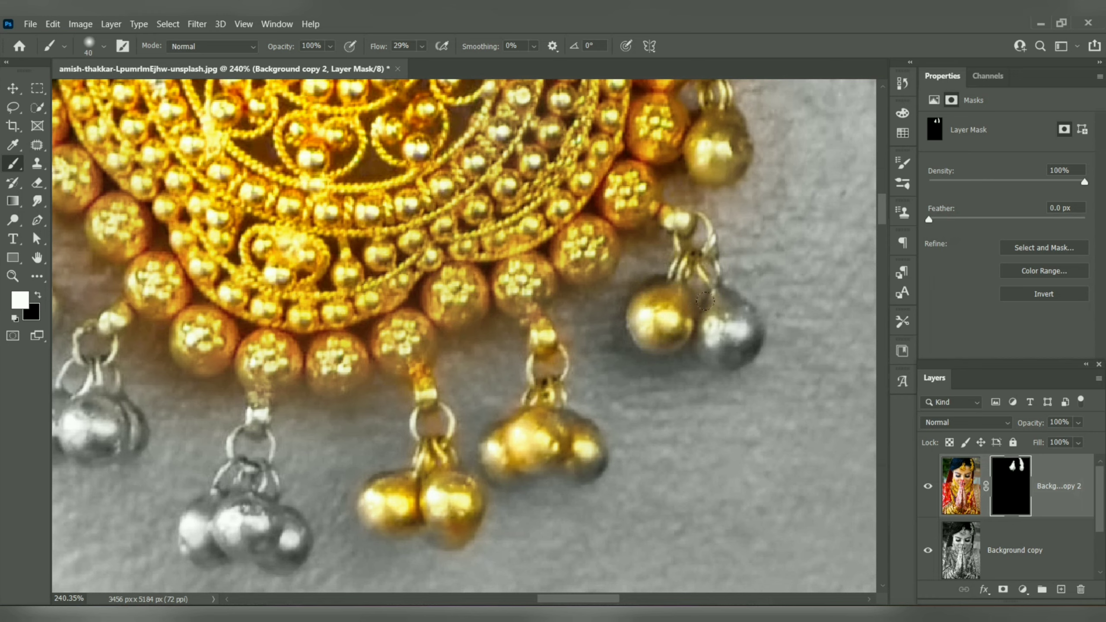
mouse_move(705, 301)
left_mouse_down()
mouse_move(728, 326)
mouse_move(704, 327)
left_mouse_up()
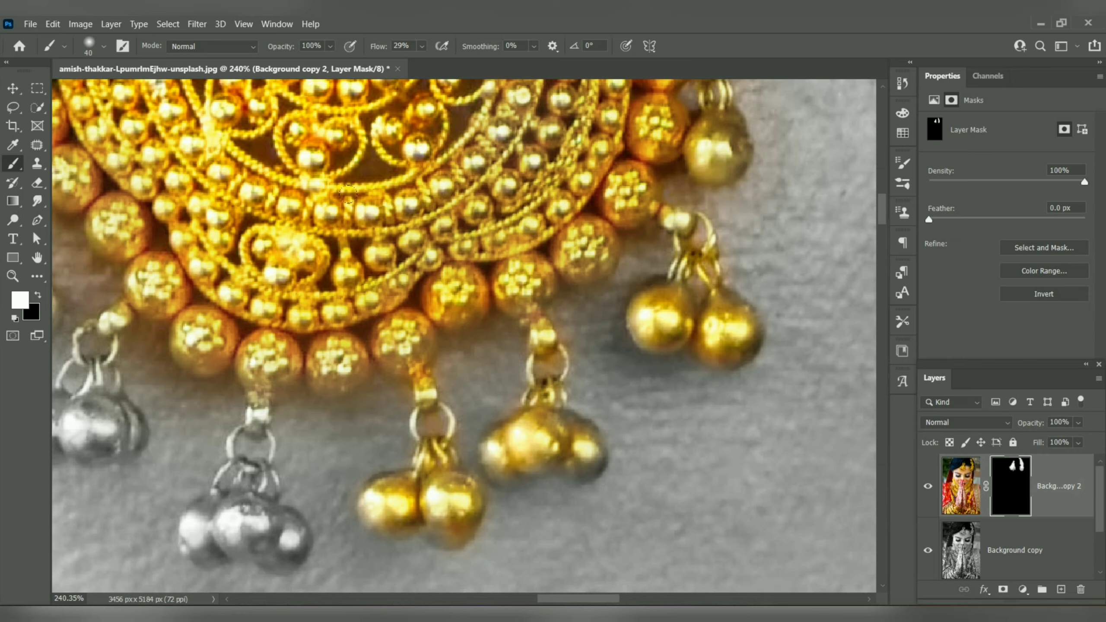
Step: Paint white on the mask over the remaining hanging beads along the forehead ornament's bottom and left edge
scroll(348, 193, "left", 8)
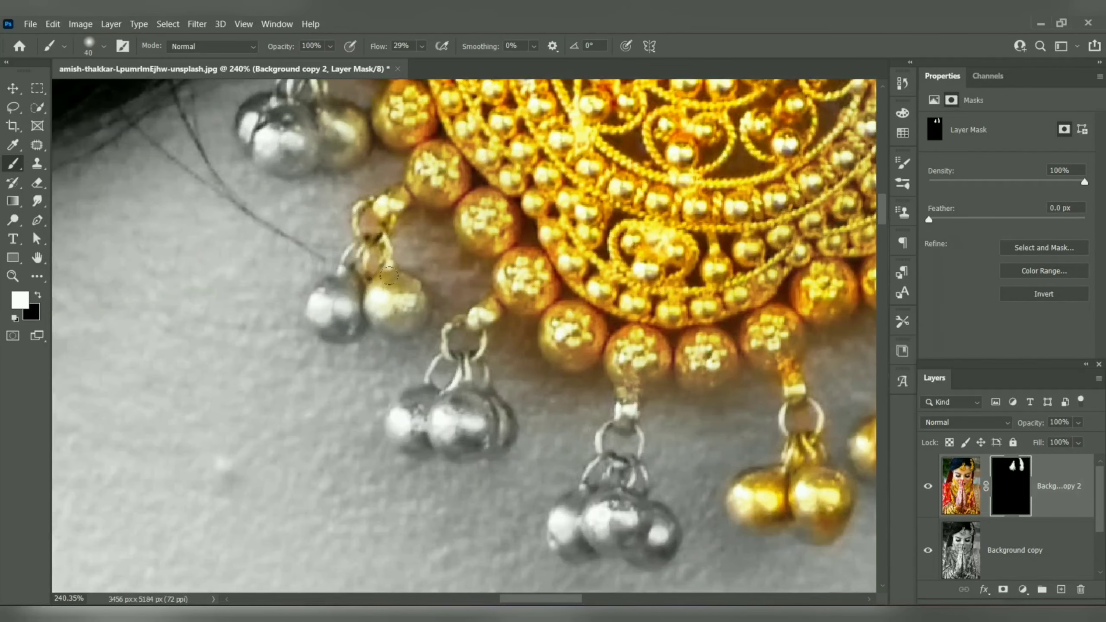
mouse_move(389, 275)
left_mouse_down()
mouse_move(373, 305)
mouse_move(310, 290)
mouse_move(315, 317)
mouse_move(323, 272)
left_mouse_up()
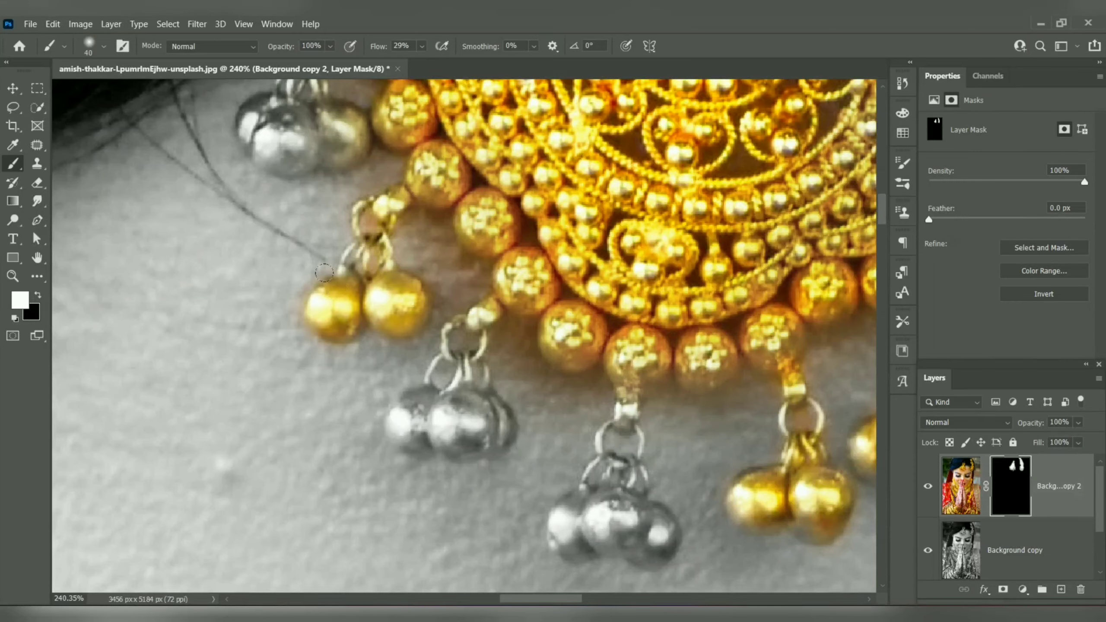
mouse_move(436, 349)
left_mouse_down()
mouse_move(398, 409)
mouse_move(435, 393)
mouse_move(463, 403)
mouse_move(443, 417)
mouse_move(484, 413)
left_mouse_up()
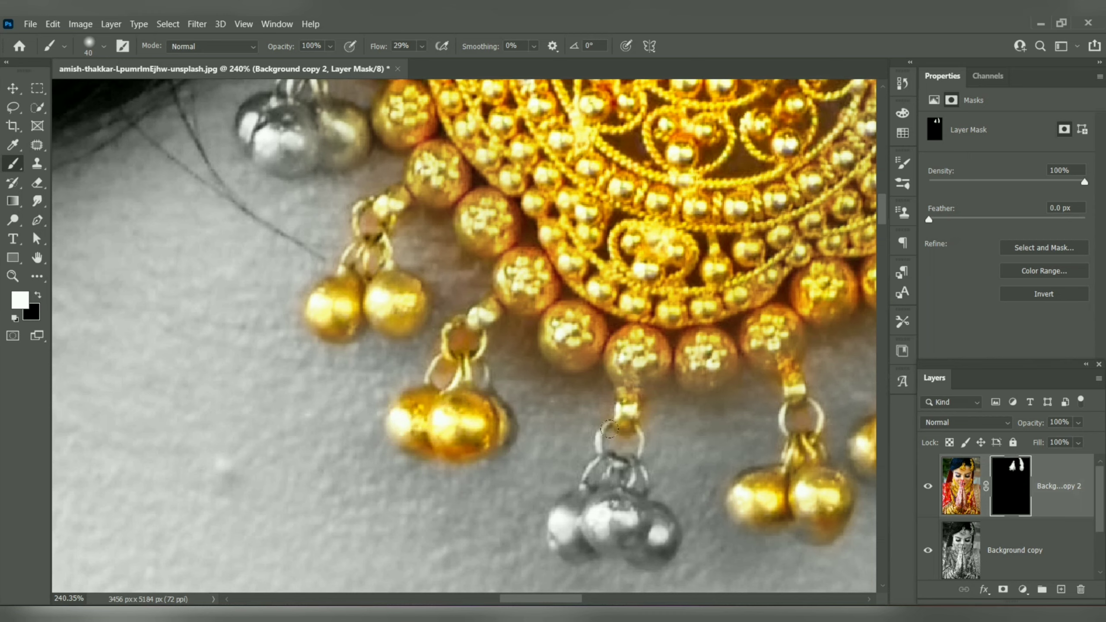
mouse_move(609, 490)
left_mouse_down()
mouse_move(556, 506)
mouse_move(630, 533)
mouse_move(645, 507)
left_mouse_up()
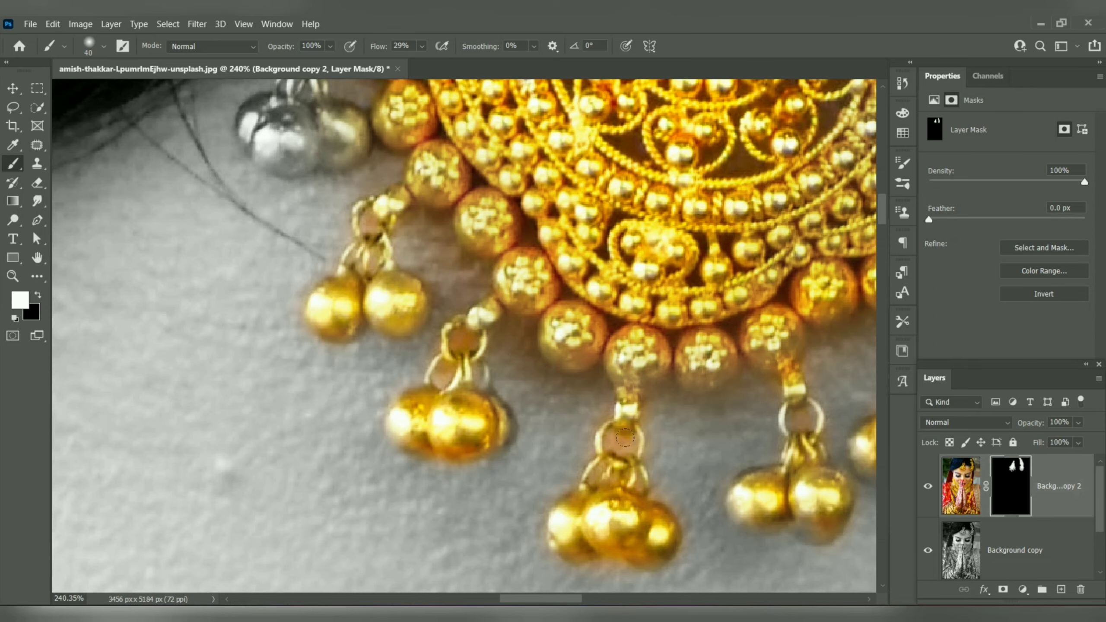
left_click_drag(392, 236, 507, 378)
scroll(431, 257, "up", 5)
mouse_move(436, 304)
left_mouse_down()
mouse_move(383, 269)
mouse_move(335, 260)
mouse_move(439, 132)
left_mouse_up()
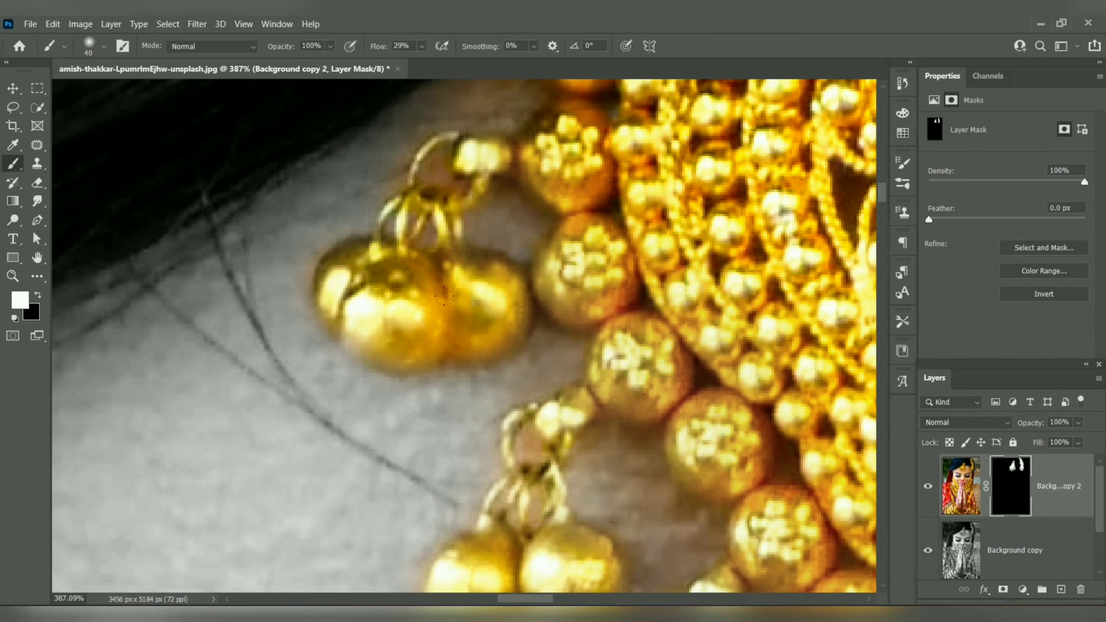
Step: Paint white on the mask over the bindi between the eyebrows to restore its red center
scroll(443, 296, "down", 8)
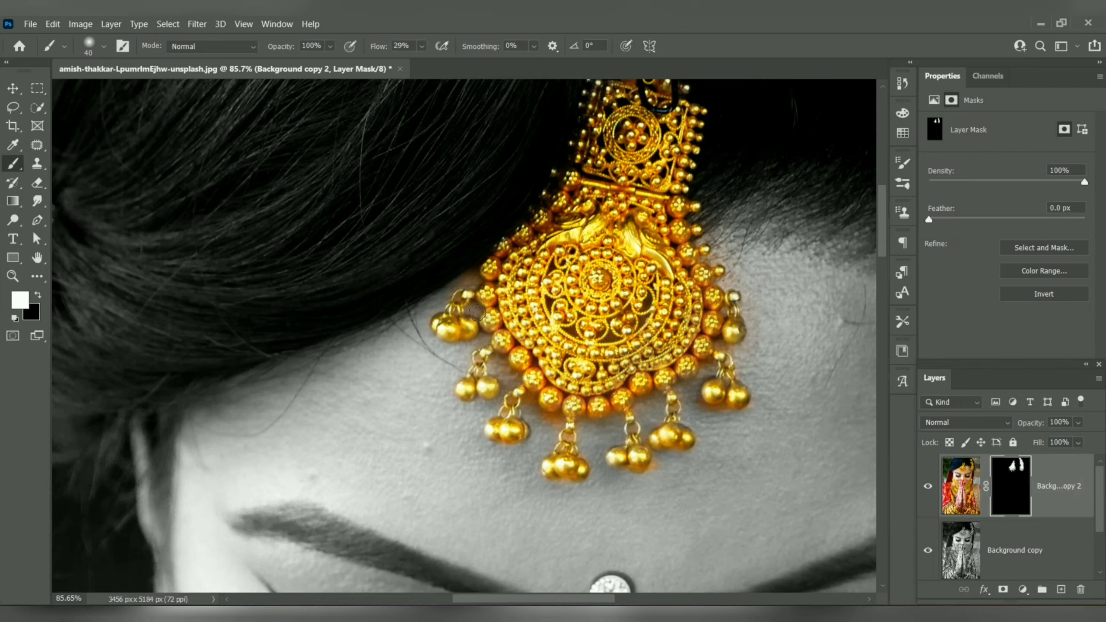
scroll(462, 301, "down", 5)
scroll(587, 299, "up", 5)
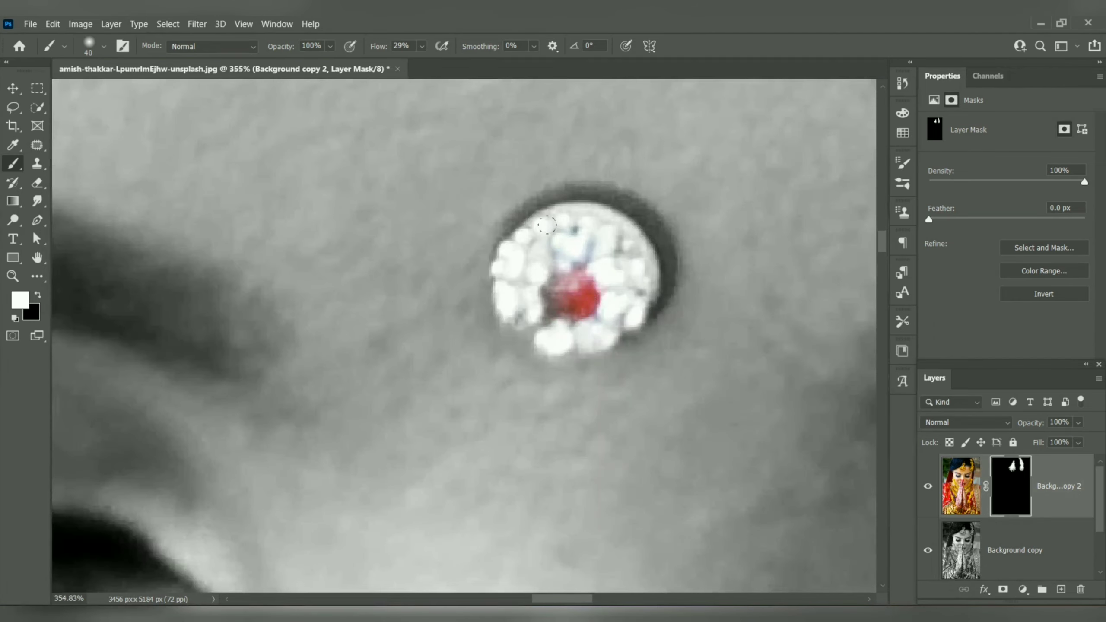
Step: Enlarge the brush to 200 and paint white on the mask over the broad necklace section to the right of the hands
scroll(556, 278, "down", 10)
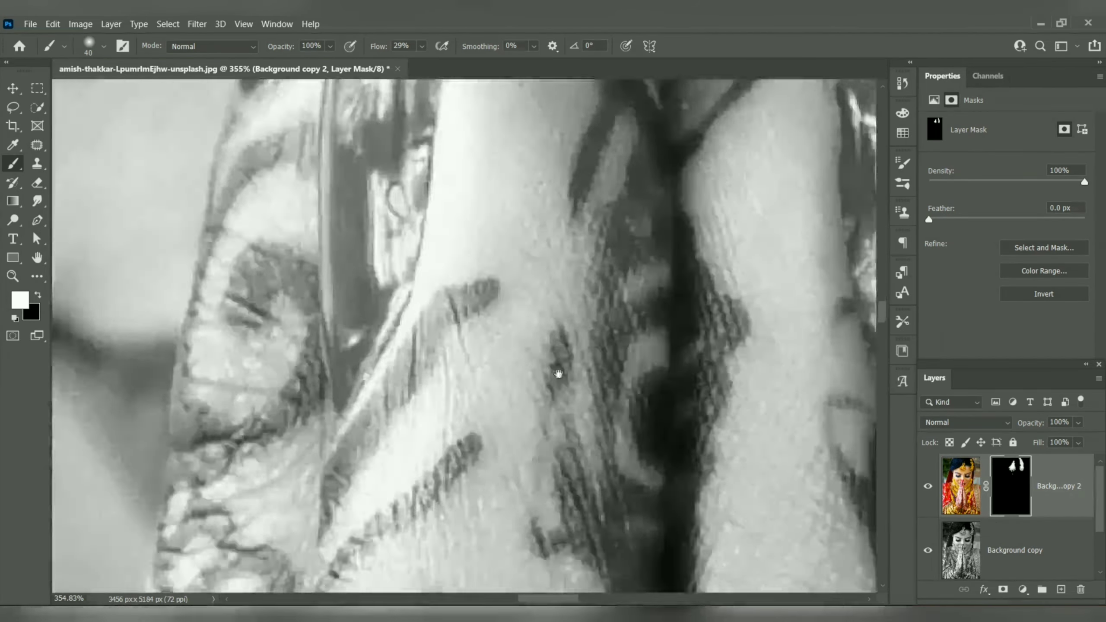
scroll(567, 331, "down", 8)
key("]")
key("]")
key("]")
key("]")
key("]")
key("]")
key("]")
key("]")
key("]")
key("]")
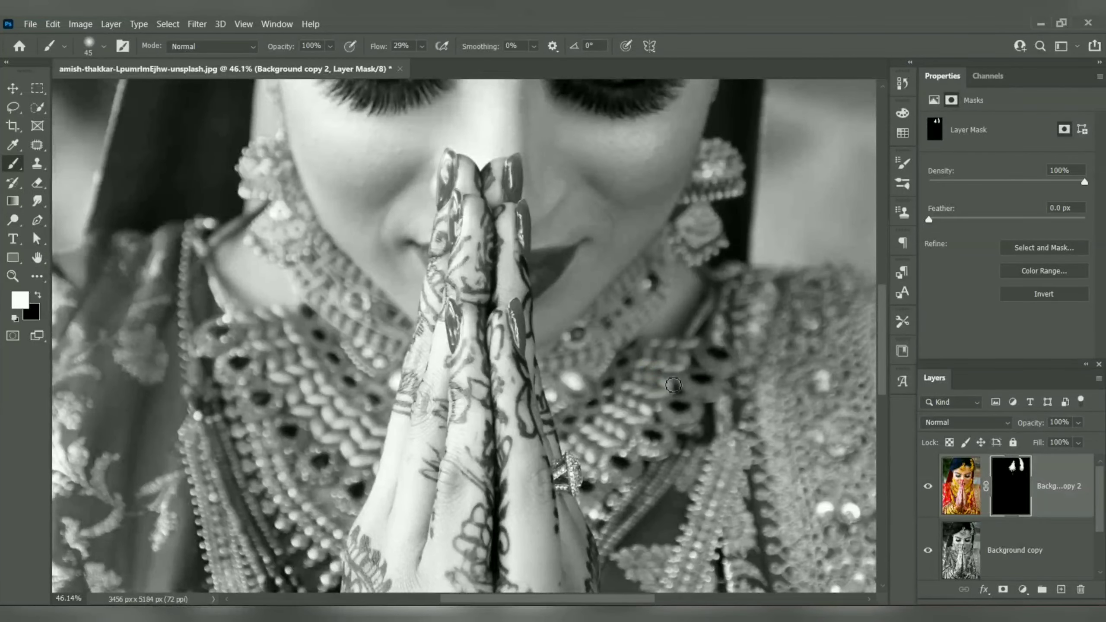
mouse_move(640, 364)
left_mouse_down()
mouse_move(649, 383)
mouse_move(698, 374)
mouse_move(599, 407)
mouse_move(574, 434)
left_mouse_up()
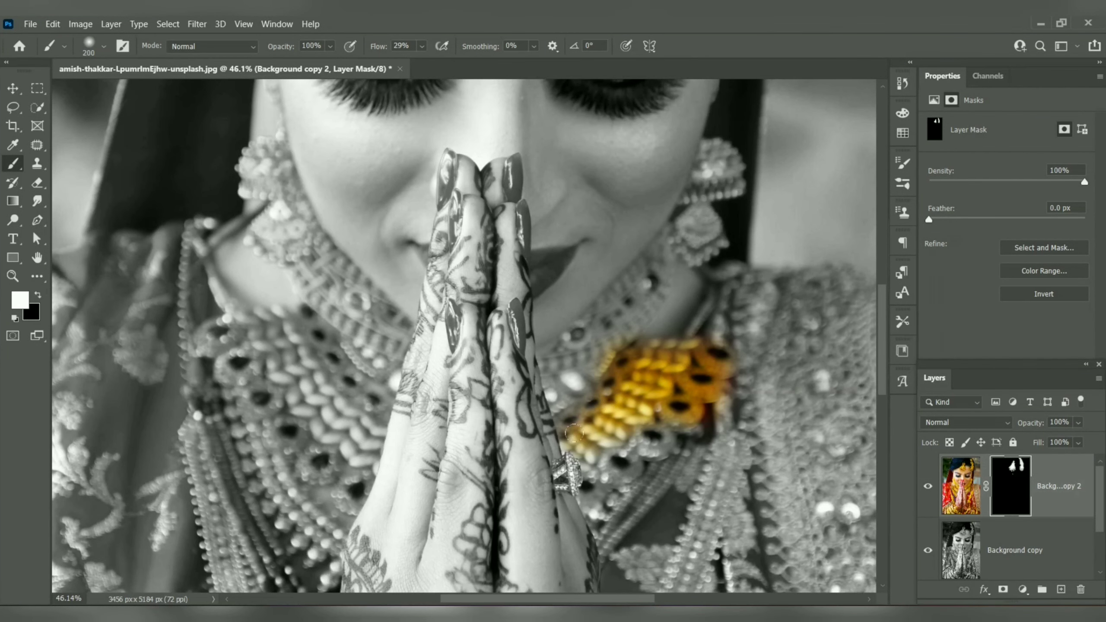
mouse_move(595, 491)
left_mouse_down()
mouse_move(646, 428)
mouse_move(591, 448)
mouse_move(561, 436)
mouse_move(596, 452)
mouse_move(692, 393)
mouse_move(623, 441)
mouse_move(562, 461)
left_mouse_up()
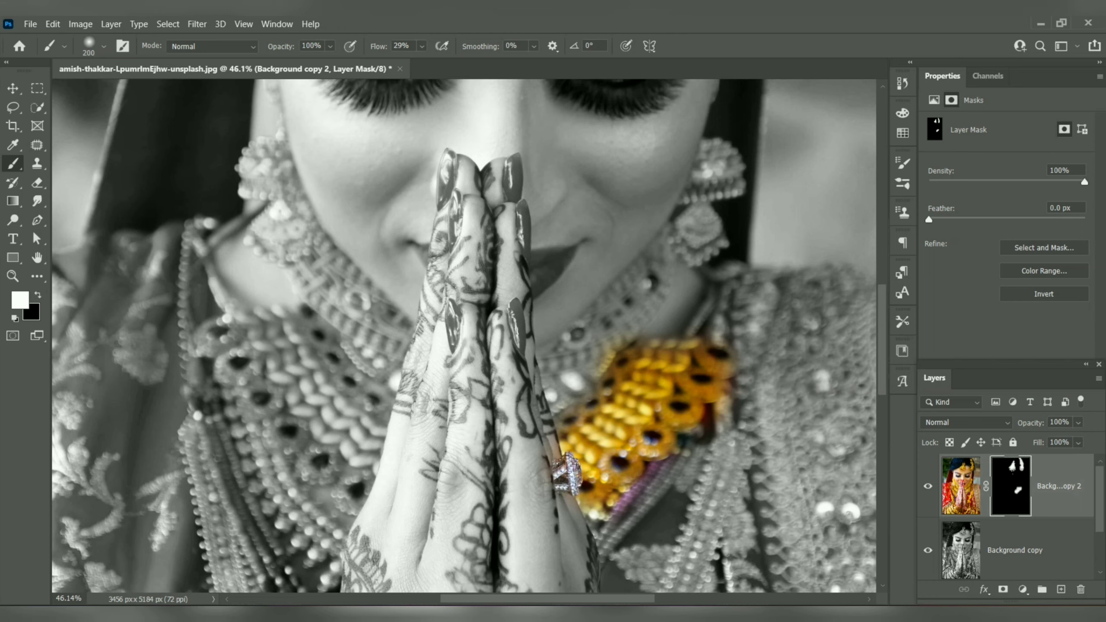
Step: Paint white on the mask over the earring and the choker section on the photo's right side to restore their gold color
mouse_move(702, 328)
left_mouse_down()
mouse_move(723, 265)
mouse_move(723, 305)
mouse_move(707, 277)
left_mouse_up()
mouse_move(714, 177)
left_mouse_down()
mouse_move(706, 172)
mouse_move(655, 307)
left_mouse_up()
scroll(728, 184, "up", 14)
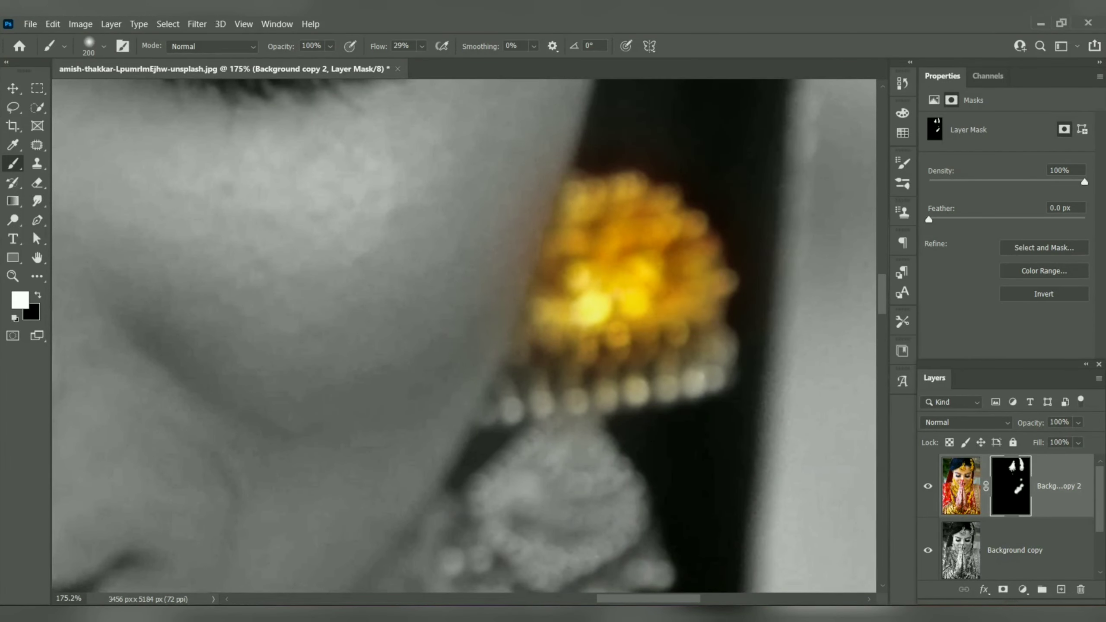
mouse_move(679, 357)
left_mouse_down()
mouse_move(551, 394)
mouse_move(568, 492)
left_mouse_up()
left_click_drag(572, 423, 602, 198)
mouse_move(551, 283)
left_mouse_down()
mouse_move(520, 333)
mouse_move(536, 304)
left_mouse_up()
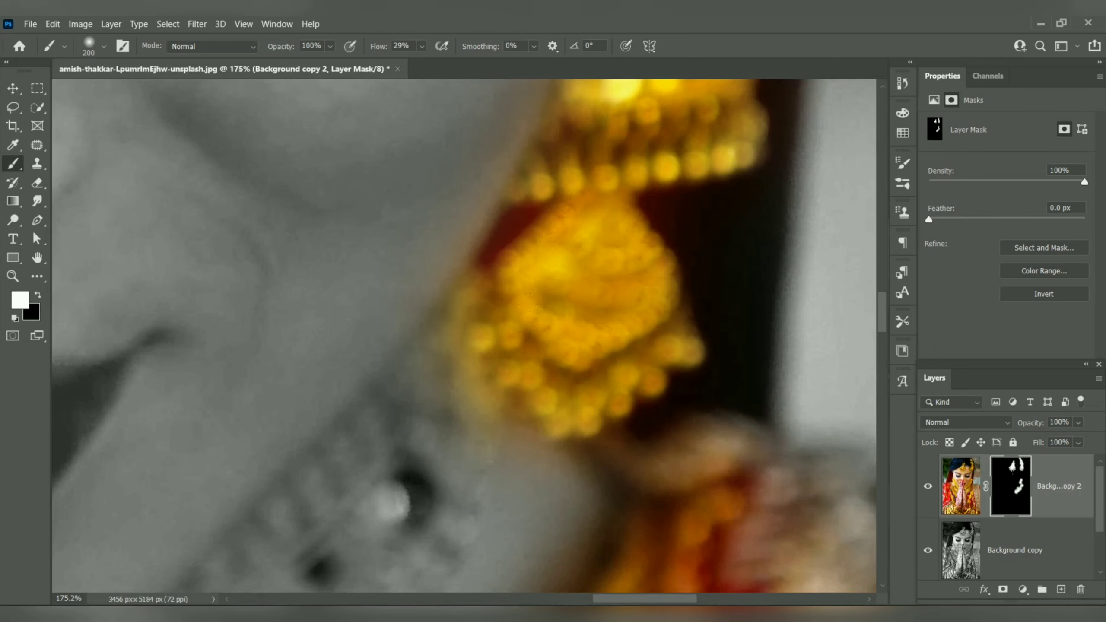
mouse_move(536, 375)
left_mouse_down()
mouse_move(760, 125)
mouse_move(669, 244)
mouse_move(527, 335)
mouse_move(305, 414)
mouse_move(392, 536)
left_mouse_up()
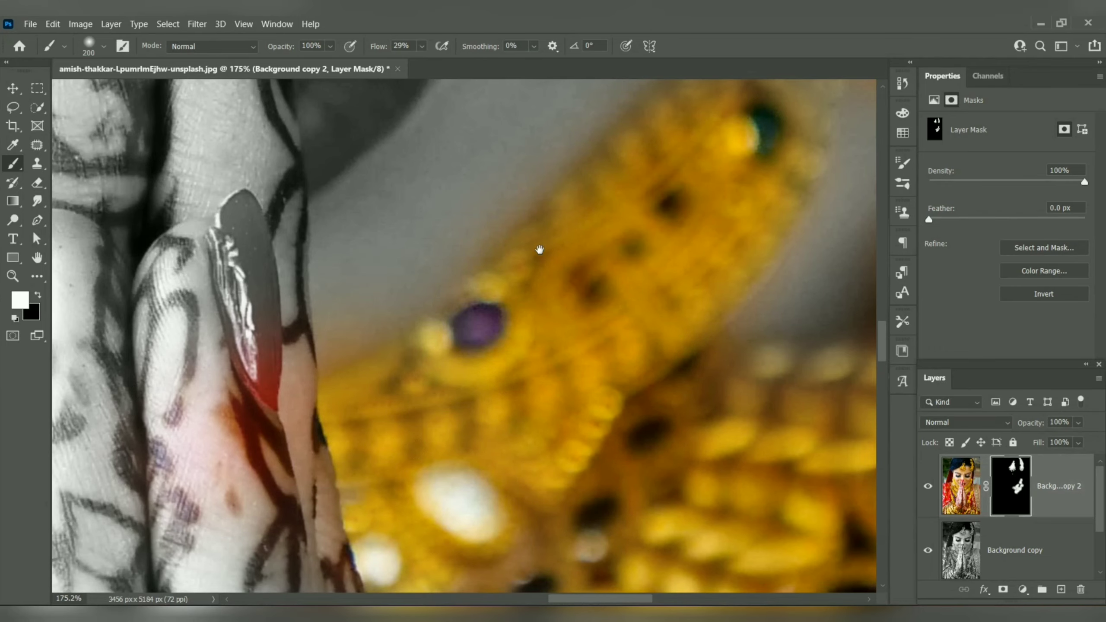
left_click_drag(389, 418, 784, 162)
Step: Paint white on the mask over the broad necklace, choker and earring on the photo's left side to restore their color
scroll(649, 283, "down", 4)
scroll(645, 253, "down", 3)
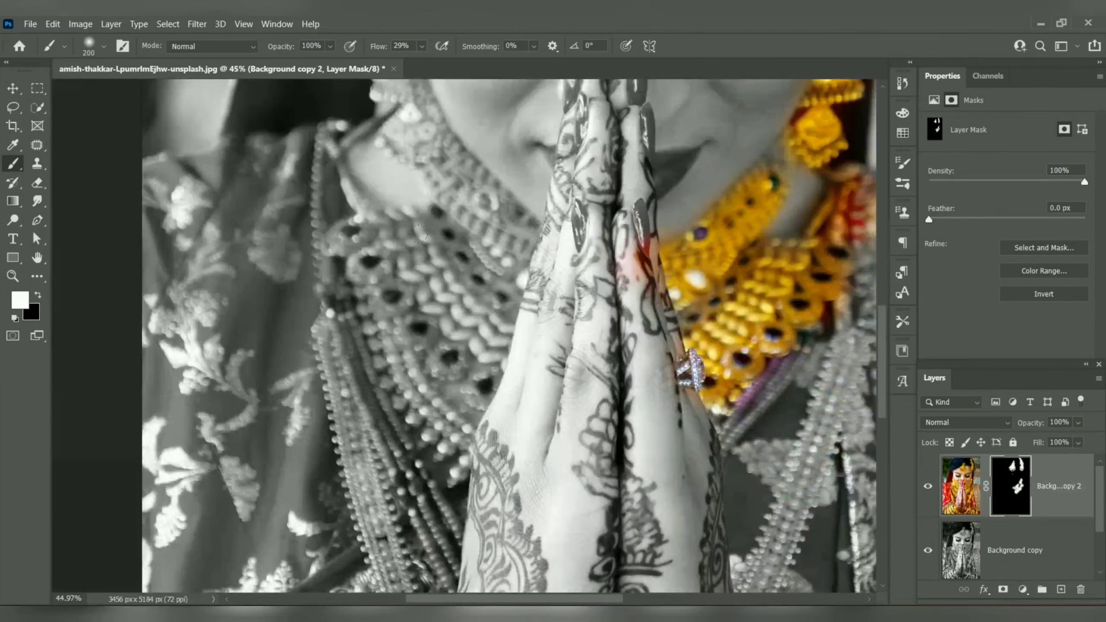
mouse_move(473, 222)
left_mouse_down()
mouse_move(479, 216)
mouse_move(435, 275)
mouse_move(371, 230)
mouse_move(322, 225)
left_mouse_up()
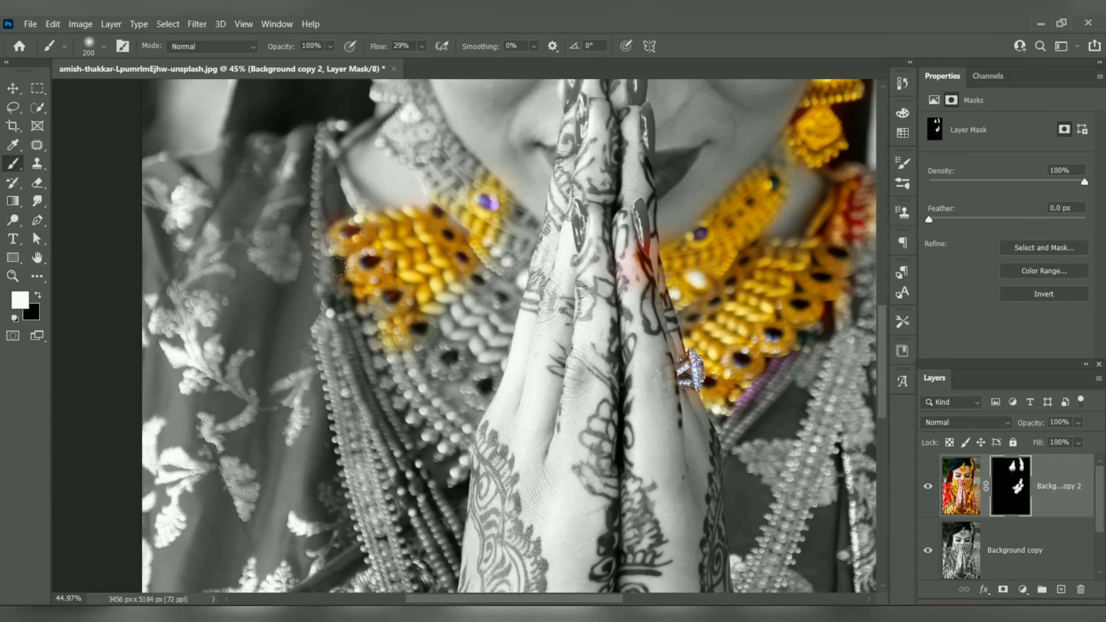
mouse_move(337, 267)
left_mouse_down()
mouse_move(384, 381)
mouse_move(467, 384)
mouse_move(519, 250)
mouse_move(507, 241)
mouse_move(512, 221)
mouse_move(531, 207)
left_mouse_up()
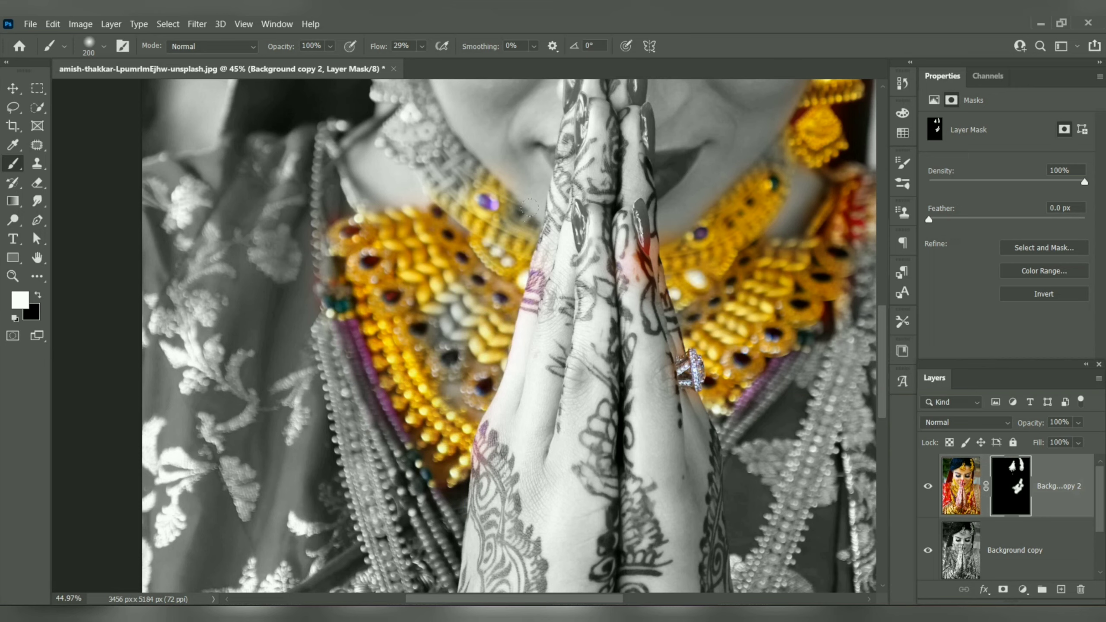
left_click_drag(453, 322, 445, 251)
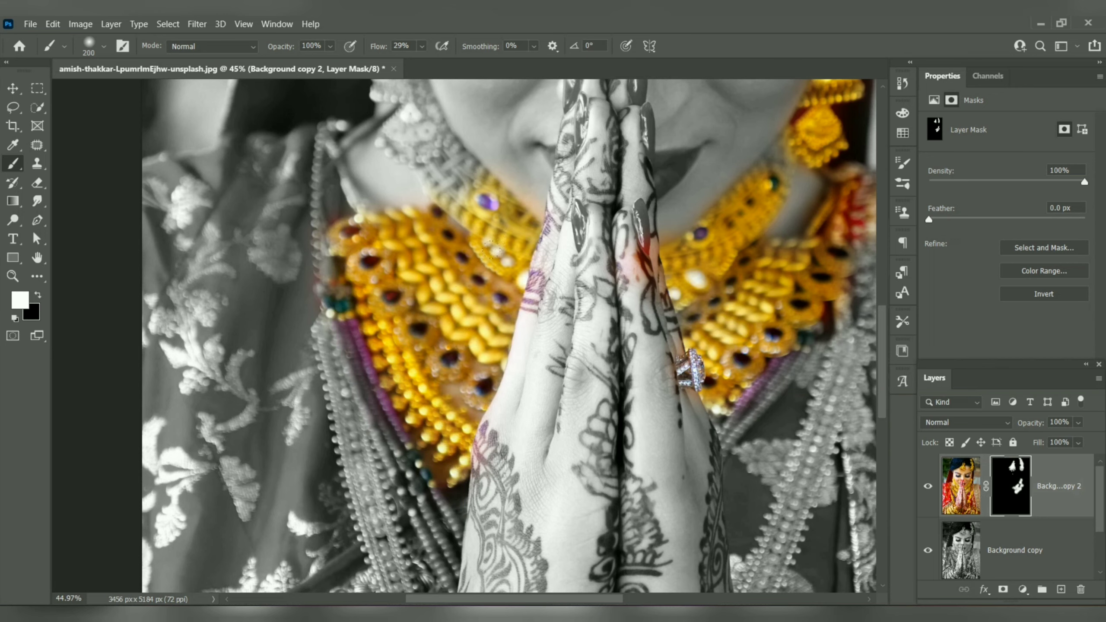
mouse_move(491, 249)
left_mouse_down()
mouse_move(434, 328)
mouse_move(455, 342)
left_mouse_up()
left_click_drag(432, 165, 503, 333)
mouse_move(462, 217)
left_mouse_down()
mouse_move(450, 240)
mouse_move(476, 232)
mouse_move(427, 243)
left_mouse_up()
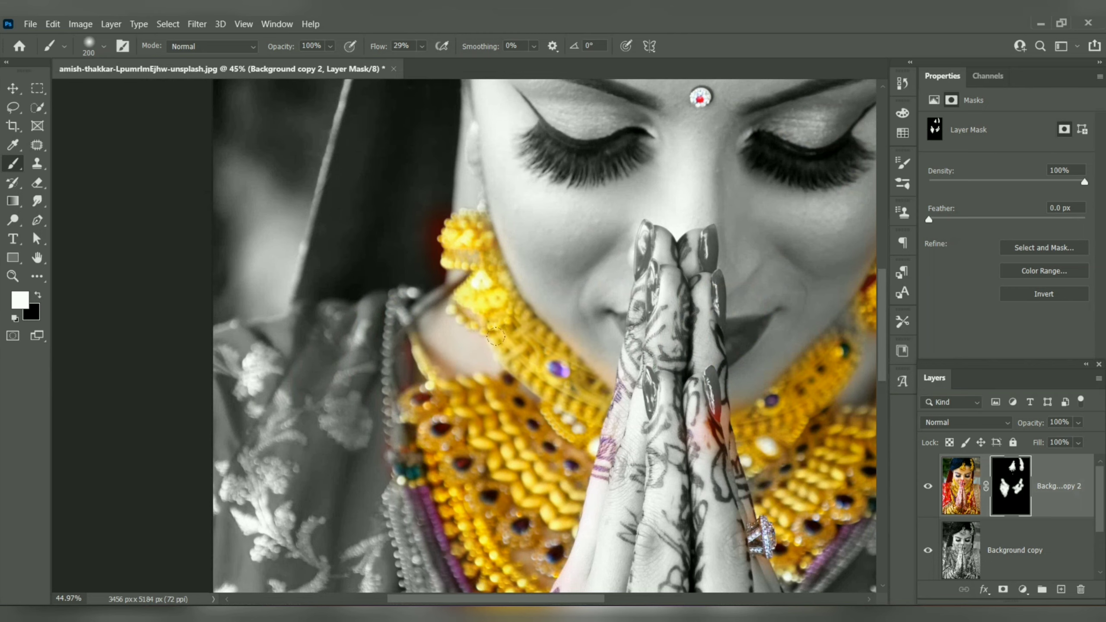
Step: Paint white on the mask over the long gold and purple bead strands hanging on the photo's left side
scroll(438, 387, "down", 3)
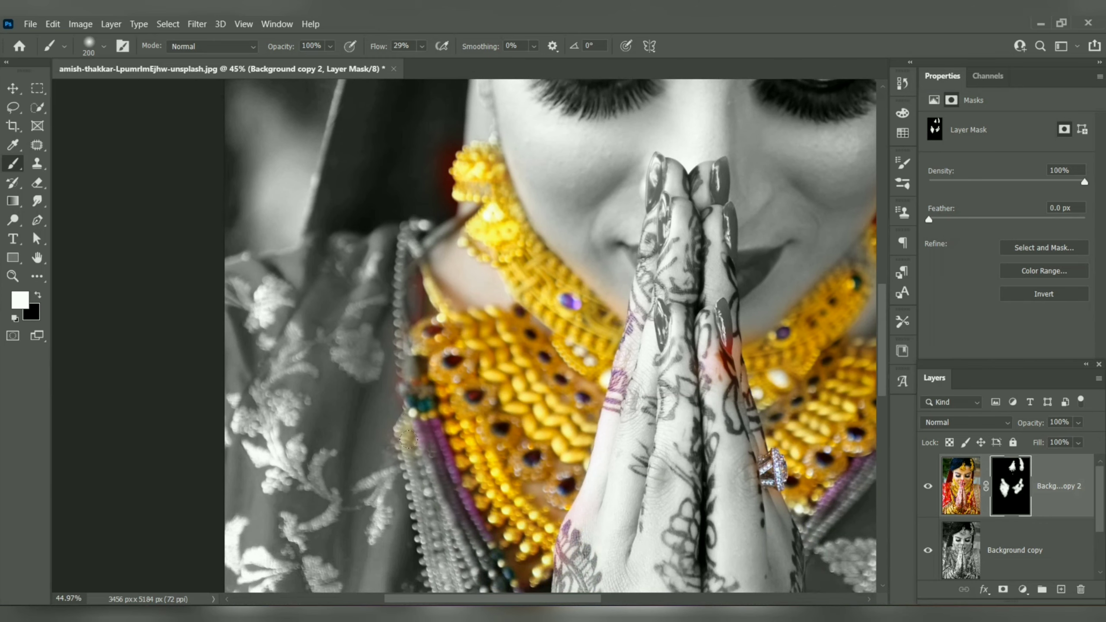
mouse_move(408, 439)
left_mouse_down()
mouse_move(408, 489)
mouse_move(445, 583)
mouse_move(459, 545)
left_mouse_up()
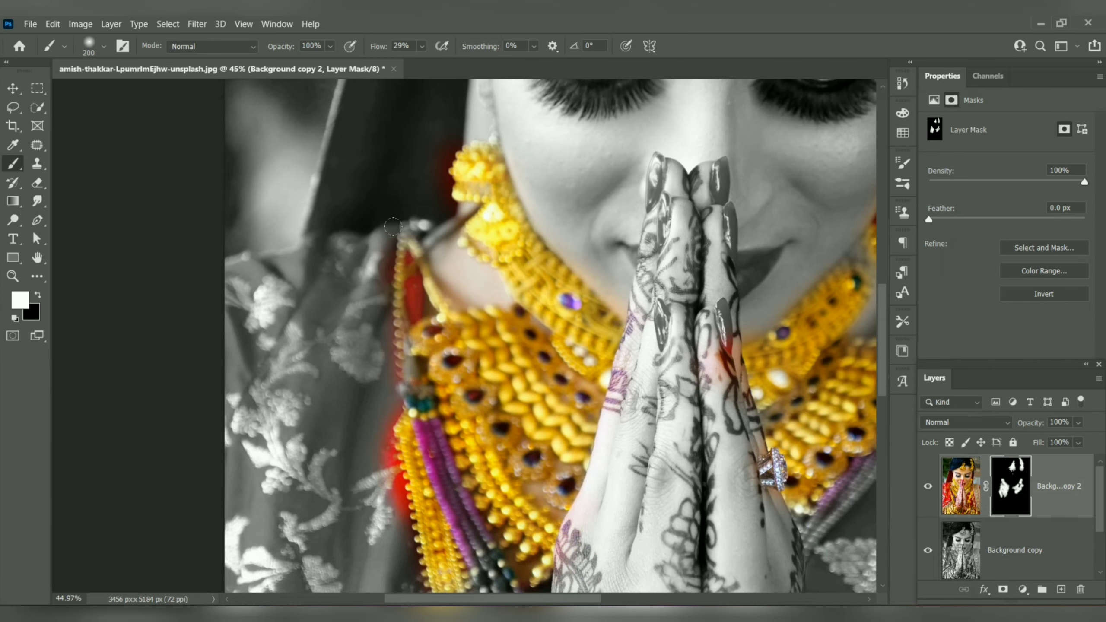
mouse_move(392, 226)
left_mouse_down()
mouse_move(384, 263)
mouse_move(394, 369)
left_mouse_up()
left_click_drag(413, 241, 409, 216)
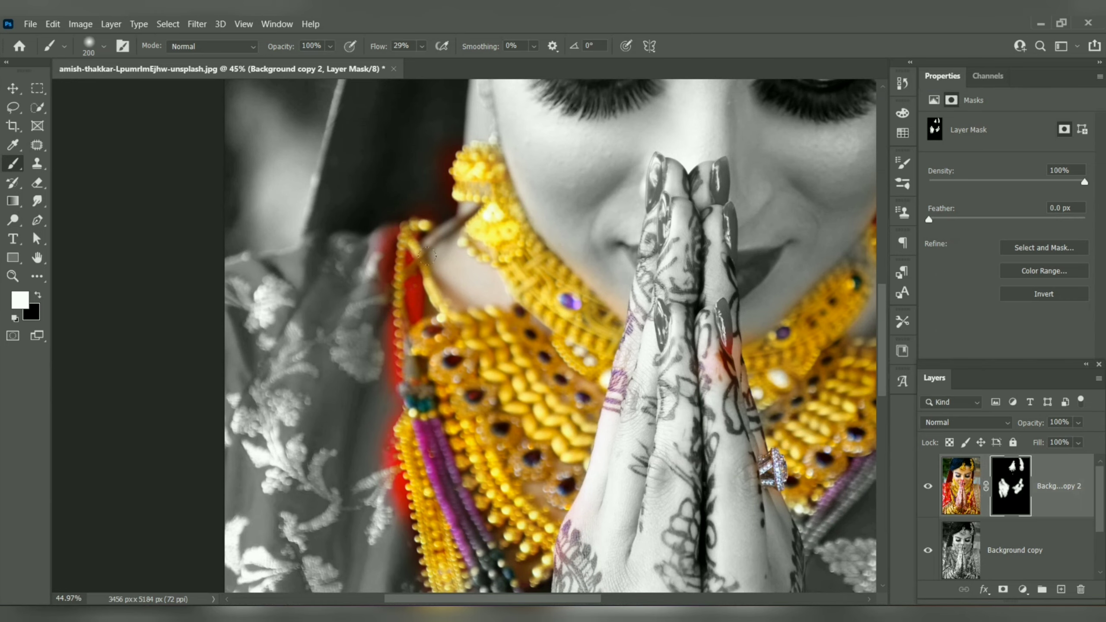
scroll(479, 217, "down", 5)
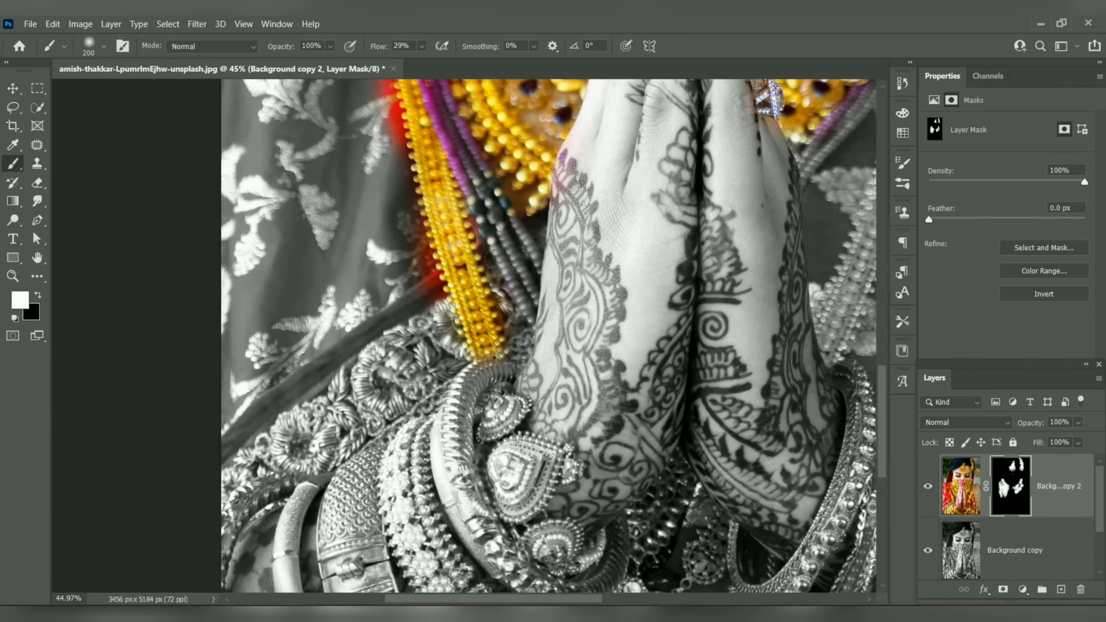
mouse_move(482, 195)
left_mouse_down()
mouse_move(523, 305)
mouse_move(583, 142)
left_mouse_up()
Step: Paint white on the mask over the bangles and heart-shaped ornaments on the left wrist and the pendant between the wrists
mouse_move(520, 244)
left_mouse_down()
mouse_move(494, 304)
mouse_move(477, 321)
mouse_move(429, 339)
mouse_move(378, 334)
mouse_move(346, 352)
mouse_move(332, 389)
mouse_move(417, 399)
mouse_move(444, 425)
left_mouse_up()
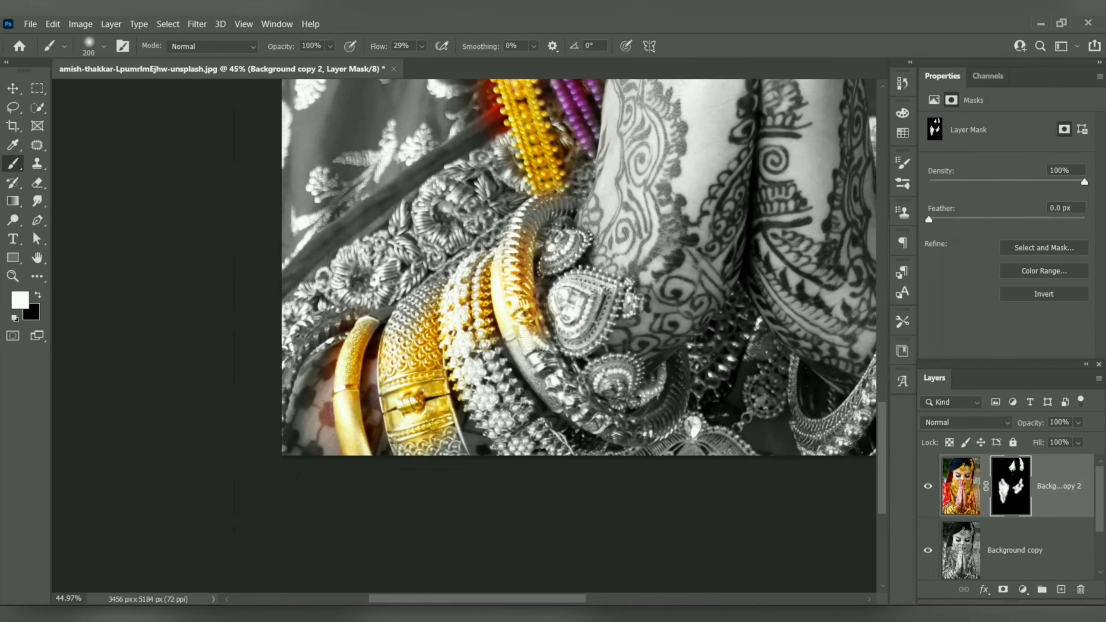
mouse_move(531, 341)
left_mouse_down()
mouse_move(607, 412)
mouse_move(634, 354)
mouse_move(599, 346)
mouse_move(616, 306)
mouse_move(542, 306)
mouse_move(544, 281)
left_mouse_up()
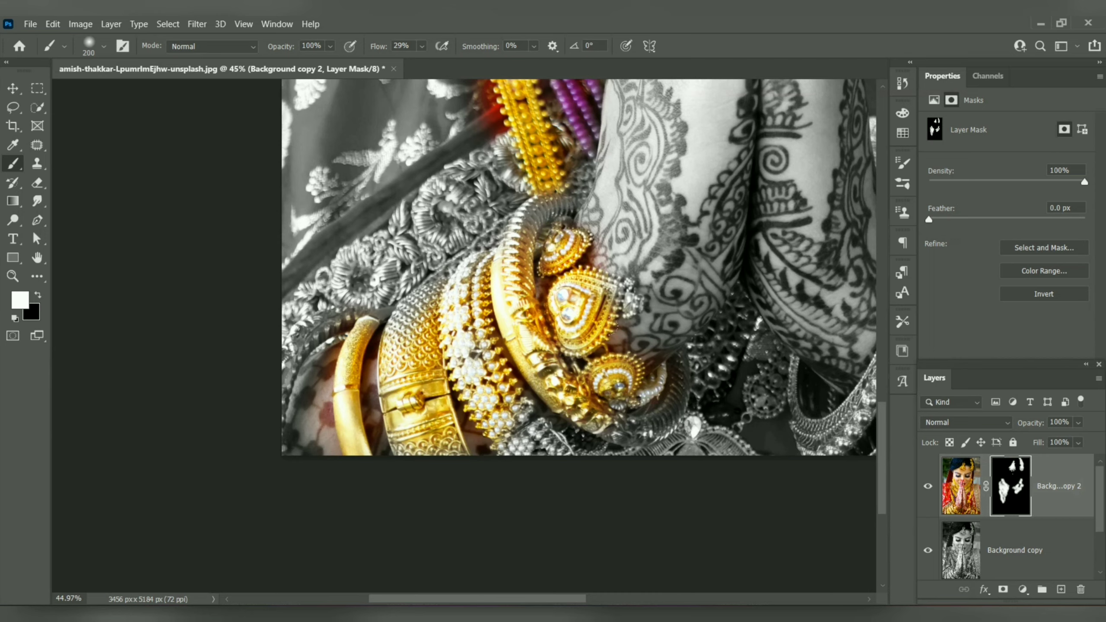
mouse_move(681, 351)
left_mouse_down()
mouse_move(719, 359)
mouse_move(687, 424)
left_mouse_up()
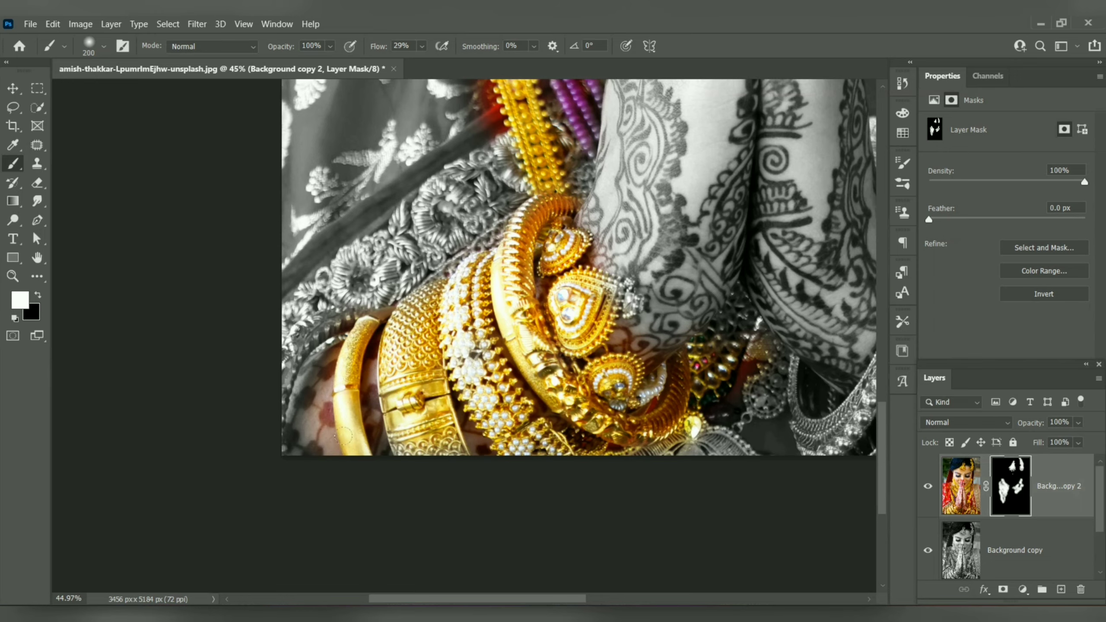
left_click_drag(343, 435, 396, 451)
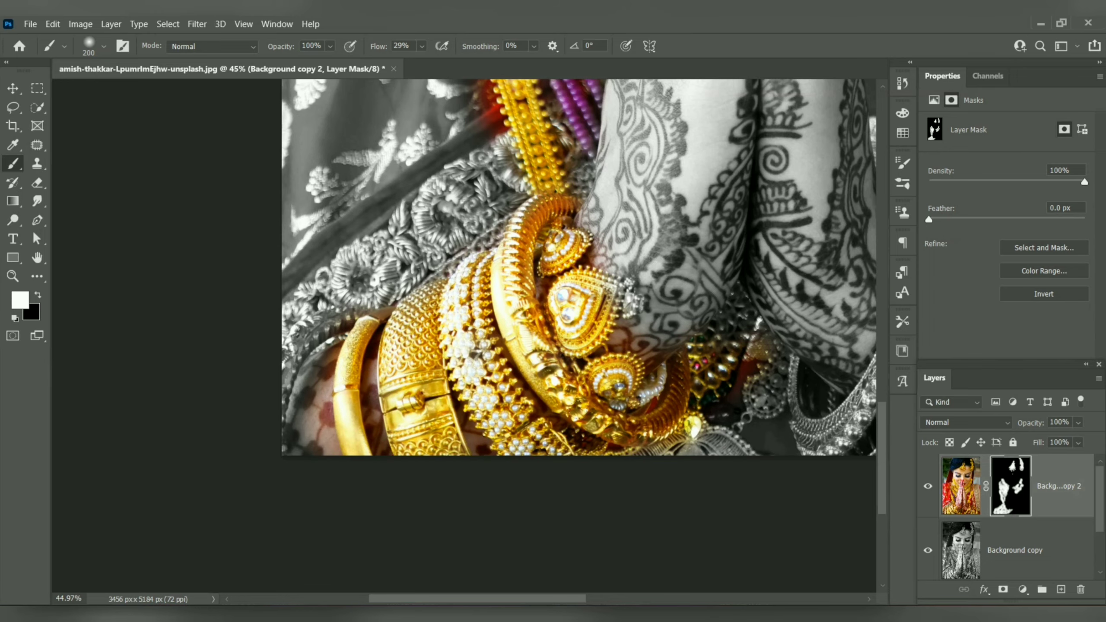
Step: Paint white on the mask over all the bangles on the photo's right wrist to restore their gold and red color
mouse_move(649, 394)
left_mouse_down()
mouse_move(696, 408)
mouse_move(390, 362)
left_mouse_up()
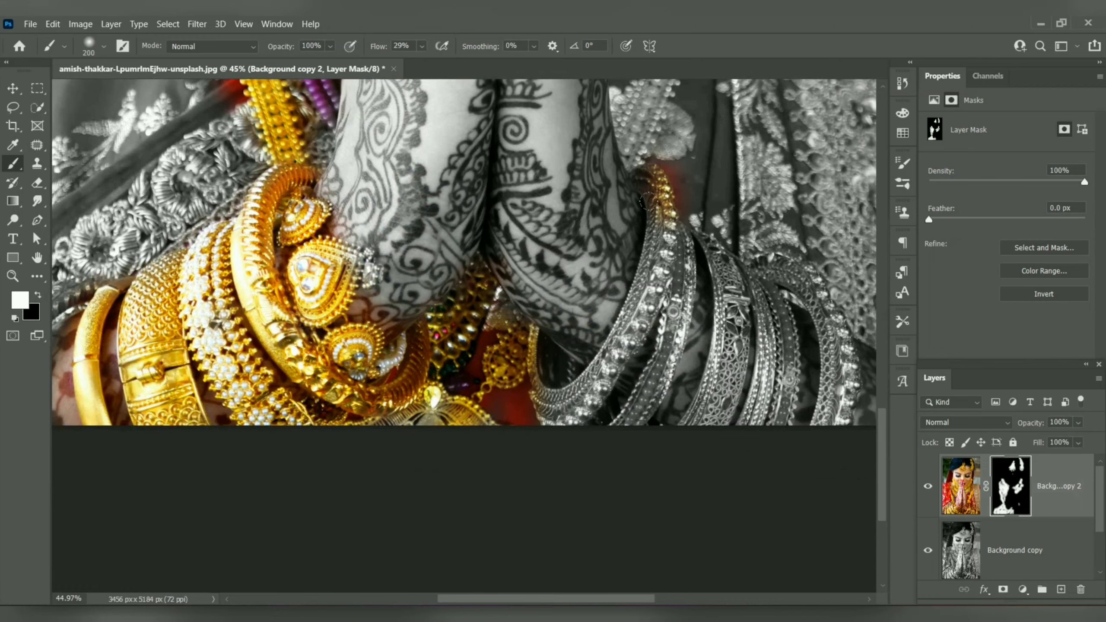
mouse_move(631, 280)
left_mouse_down()
mouse_move(624, 343)
mouse_move(588, 352)
mouse_move(549, 382)
left_mouse_up()
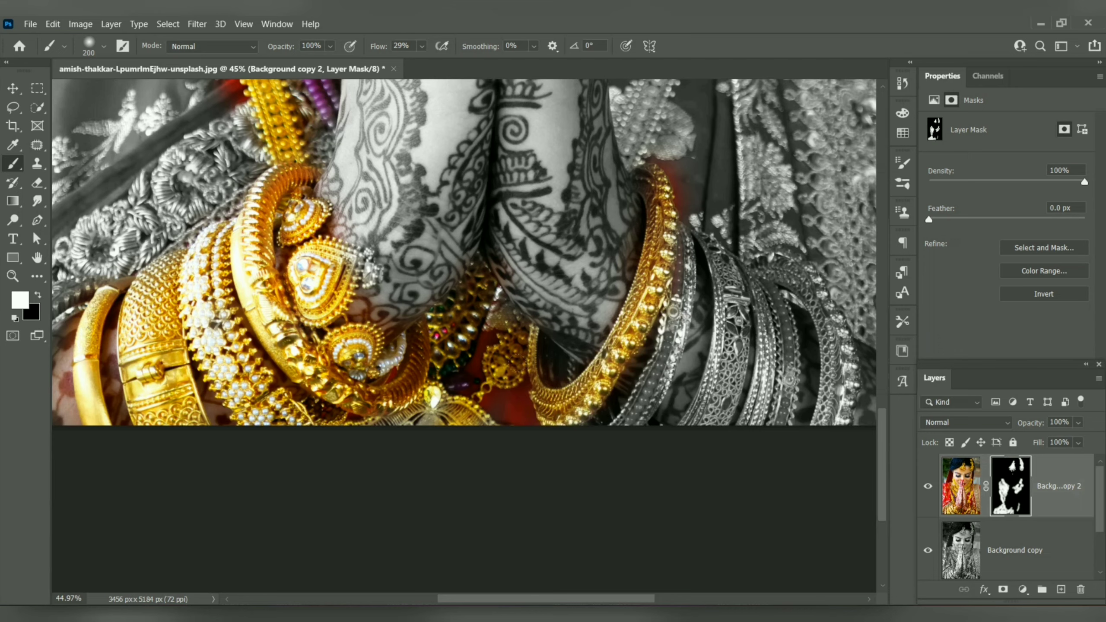
left_click_drag(674, 311, 674, 312)
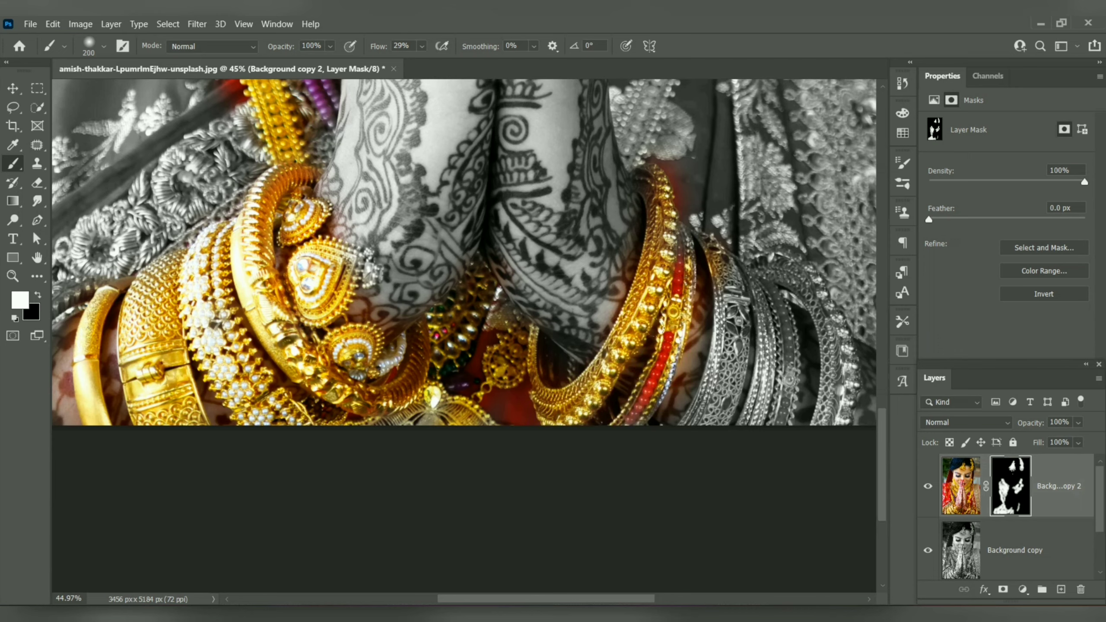
left_click_drag(690, 374, 705, 269)
mouse_move(731, 406)
left_mouse_down()
mouse_move(827, 340)
mouse_move(823, 392)
mouse_move(812, 351)
left_mouse_up()
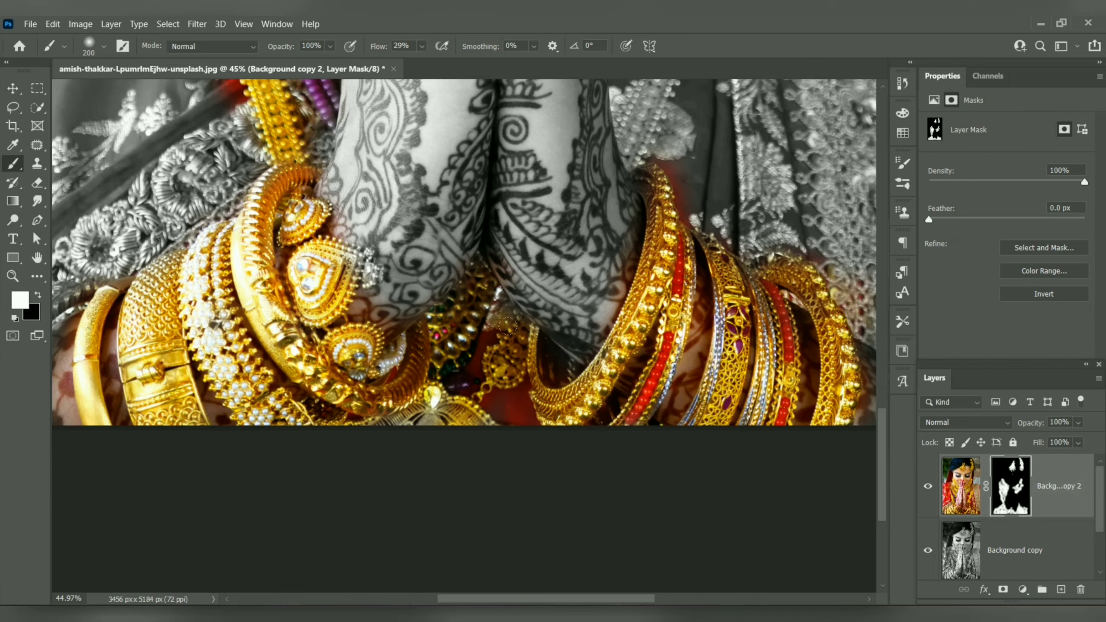
Step: Paint white on the mask over the long gold bead strand hanging on the photo's right side, up to the shoulder
mouse_move(684, 251)
left_mouse_down()
mouse_move(587, 363)
mouse_move(368, 483)
left_mouse_up()
mouse_move(403, 144)
left_mouse_down()
mouse_move(325, 355)
mouse_move(352, 270)
left_mouse_up()
left_click_drag(398, 163, 373, 288)
left_click_drag(375, 279, 407, 195)
left_click_drag(396, 174, 409, 290)
mouse_move(409, 230)
left_mouse_down()
mouse_move(402, 340)
mouse_move(448, 392)
left_mouse_up()
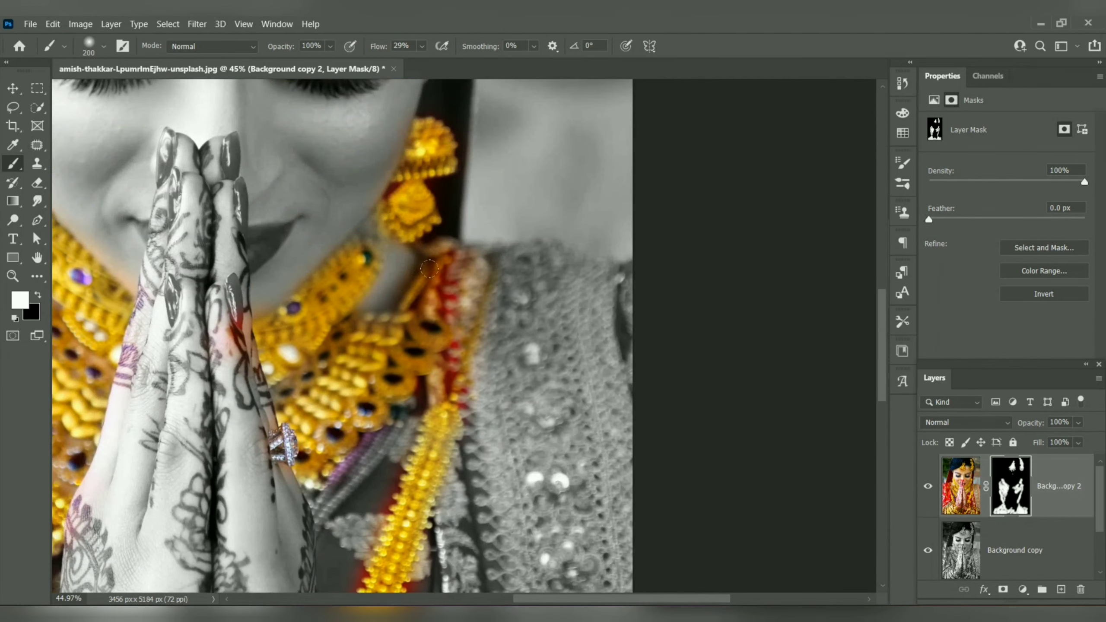
scroll(401, 375, "down", 10)
scroll(401, 376, "down", 3)
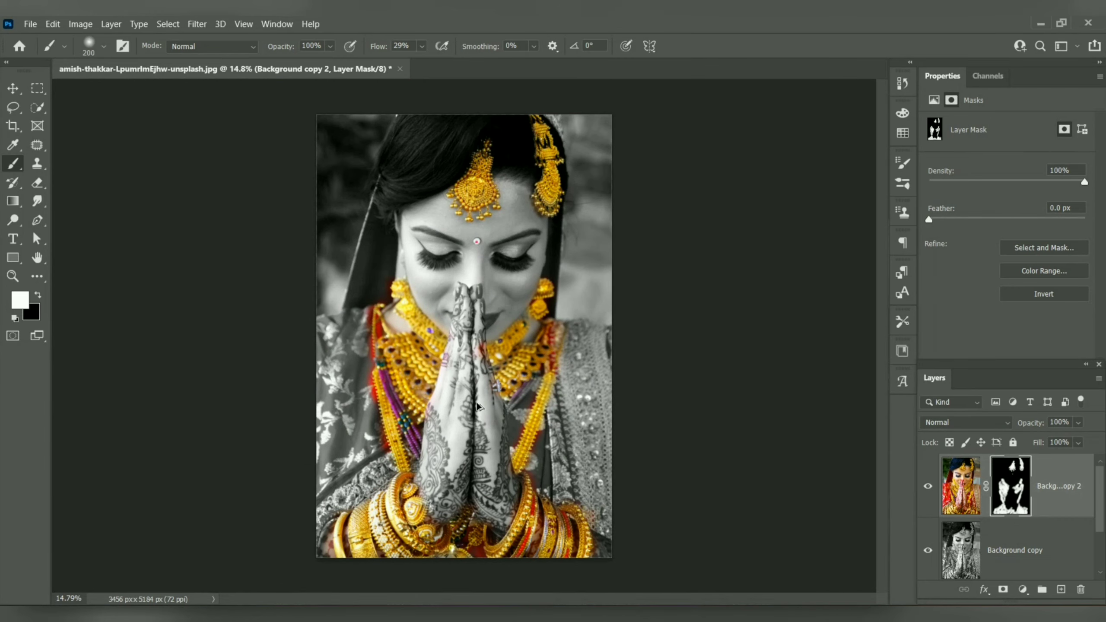
Step: Paint black on the mask with a 45 px brush over the red fabric beside and between the gold beads at the photo's left shoulder
scroll(512, 379, "up", 4)
scroll(552, 387, "up", 3)
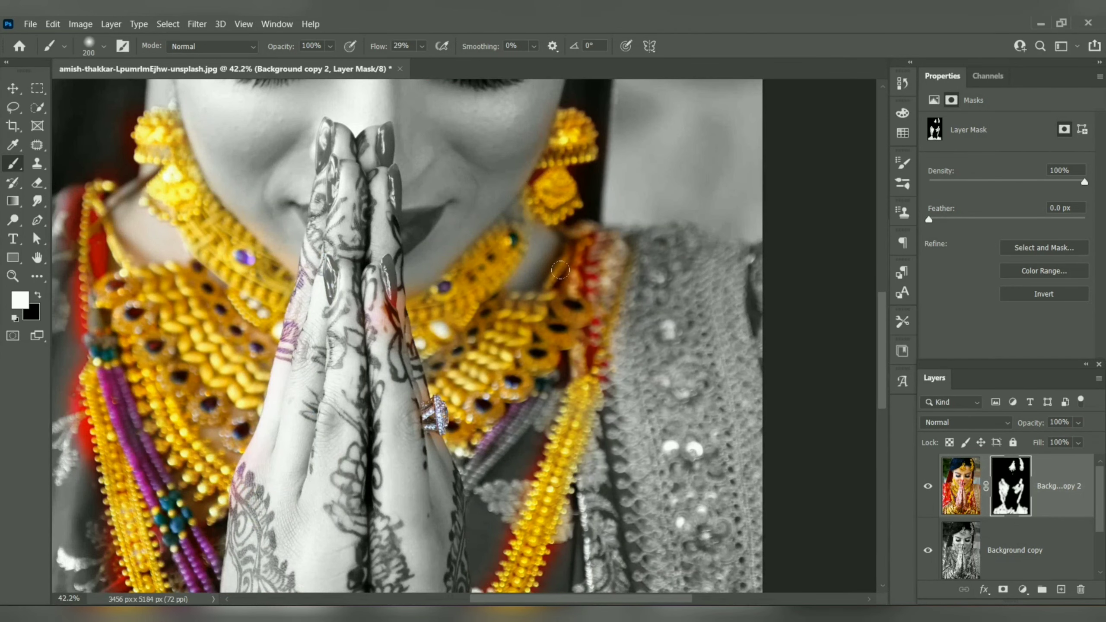
key("x")
left_click_drag(190, 198, 436, 212)
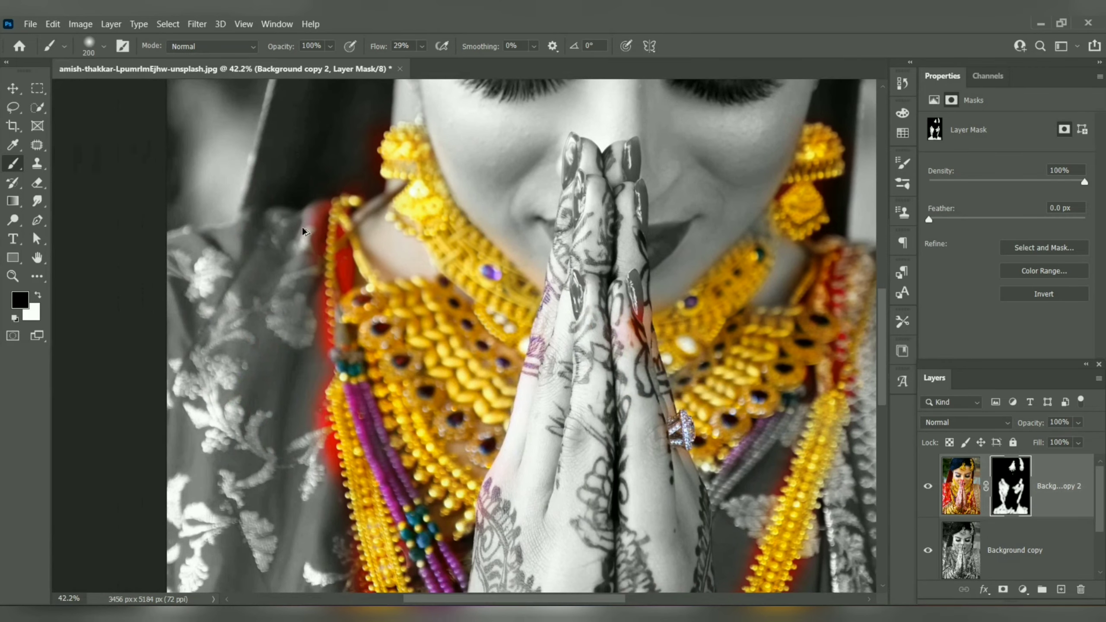
scroll(304, 231, "up", 8)
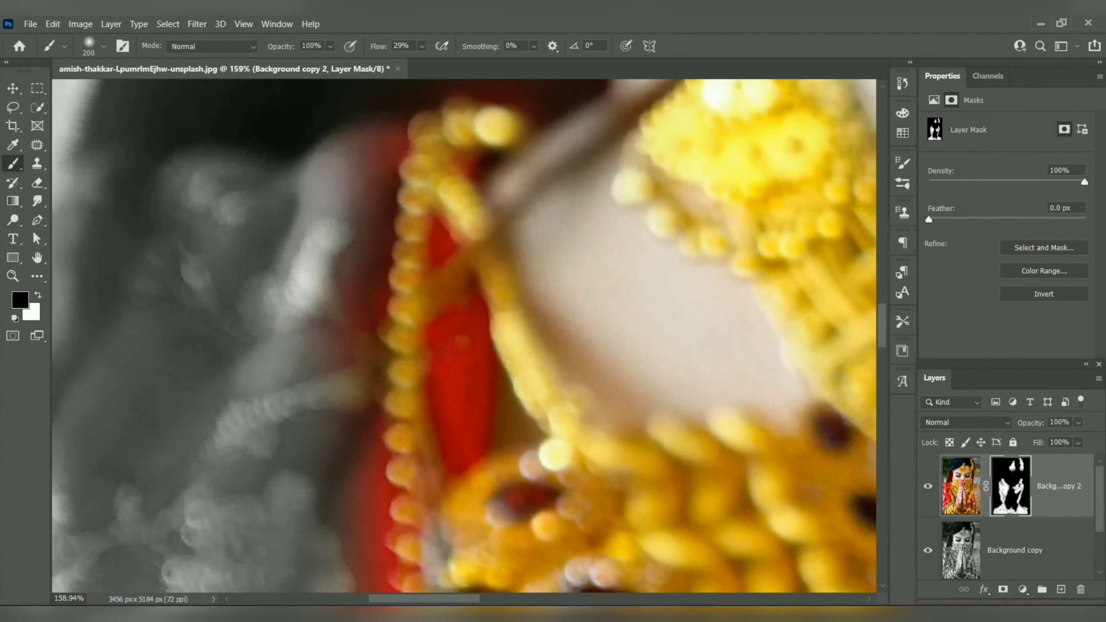
key("bracketleft")
key("bracketleft")
key("bracketleft")
key("bracketleft")
key("bracketleft")
key("bracketleft")
key("bracketleft")
key("bracketleft")
key("bracketleft")
key("bracketleft")
mouse_move(441, 340)
left_mouse_down()
mouse_move(449, 397)
mouse_move(430, 383)
mouse_move(440, 446)
mouse_move(475, 381)
mouse_move(439, 248)
left_mouse_up()
mouse_move(341, 202)
left_mouse_down()
mouse_move(379, 253)
mouse_move(371, 128)
mouse_move(383, 149)
mouse_move(367, 293)
mouse_move(369, 577)
left_mouse_up()
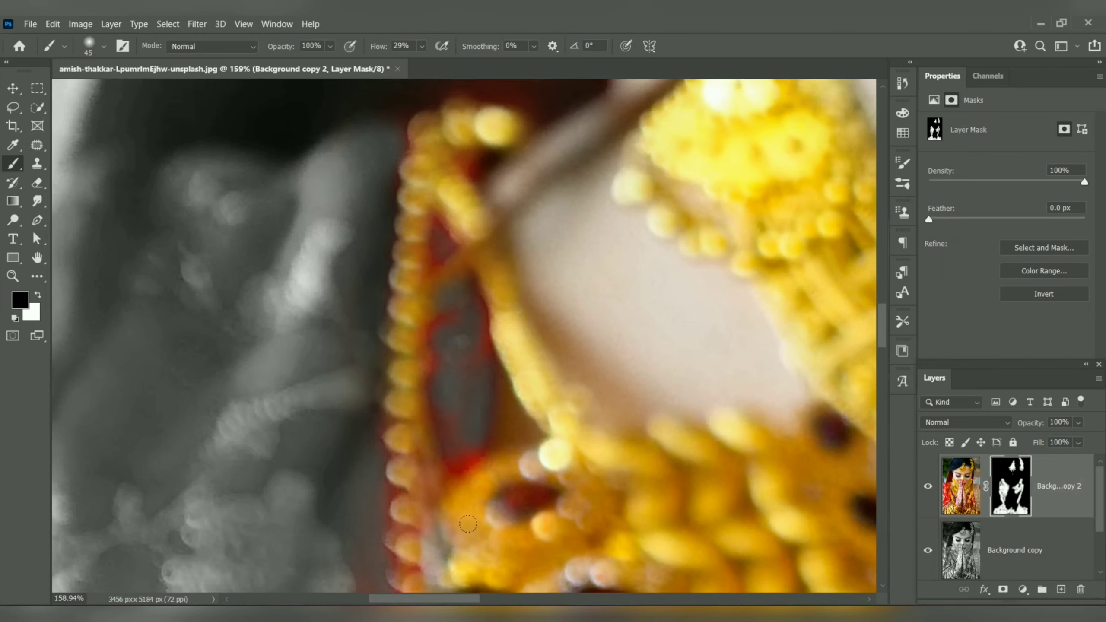
left_click_drag(522, 494, 531, 490)
mouse_move(439, 434)
left_mouse_down()
mouse_move(447, 453)
mouse_move(465, 294)
mouse_move(428, 234)
left_mouse_up()
Step: Paint black on the mask with a 9 px brush over the small red gaps where the left shoulder's gold bead strands meet
scroll(428, 235, "up", 6)
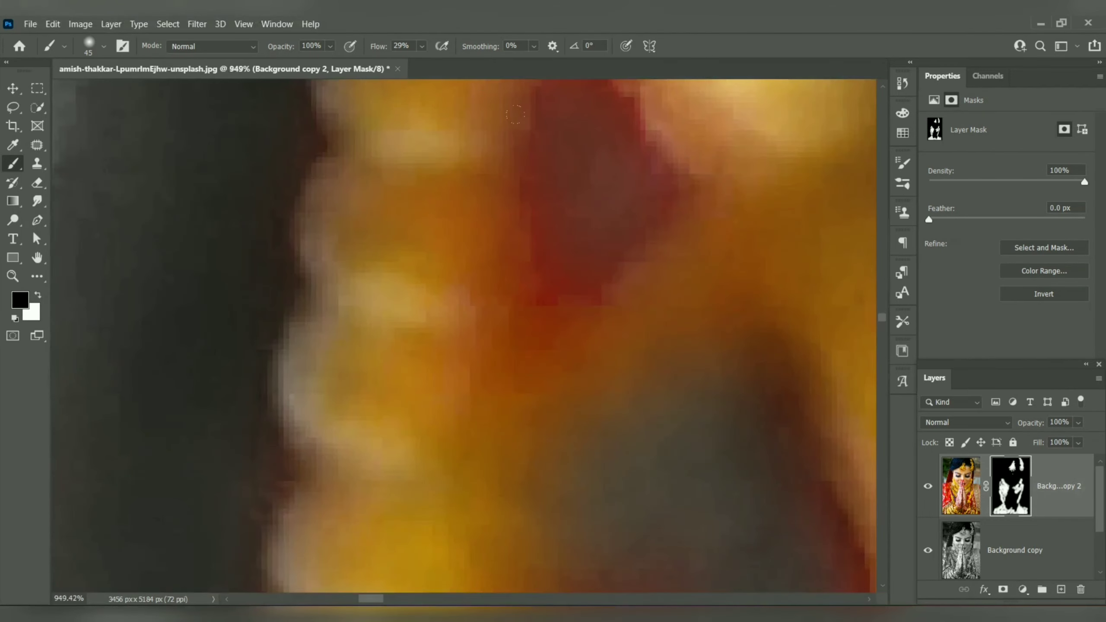
key("bracketleft")
key("bracketleft")
key("bracketleft")
key("bracketleft")
key("bracketleft")
mouse_move(577, 135)
left_mouse_down()
mouse_move(560, 180)
mouse_move(531, 160)
mouse_move(524, 266)
mouse_move(534, 291)
mouse_move(619, 226)
mouse_move(556, 213)
mouse_move(656, 182)
mouse_move(627, 206)
left_mouse_up()
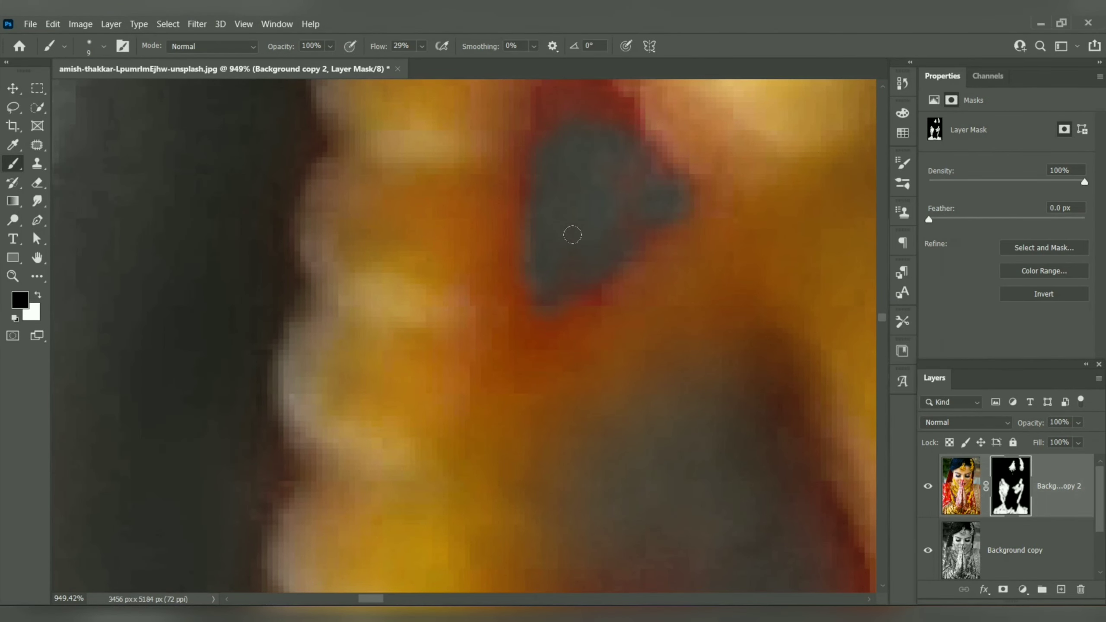
scroll(566, 237, "up", 3)
mouse_move(566, 236)
left_mouse_down()
mouse_move(532, 127)
mouse_move(528, 203)
mouse_move(544, 143)
mouse_move(605, 243)
mouse_move(547, 196)
left_mouse_up()
scroll(601, 355, "down", 5)
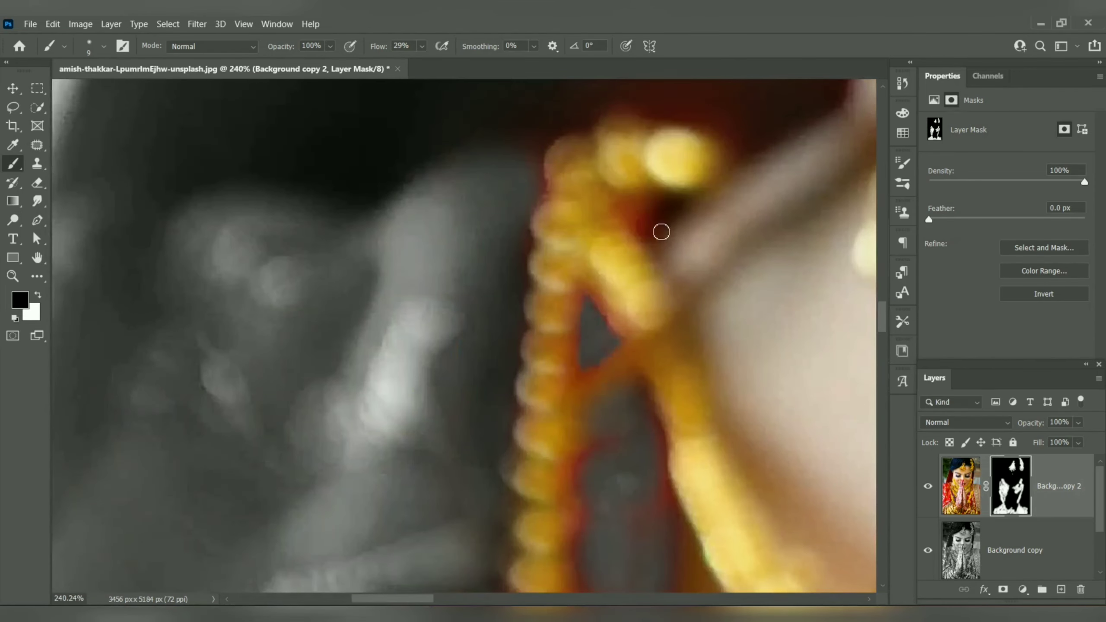
mouse_move(648, 226)
left_mouse_down()
mouse_move(636, 218)
mouse_move(665, 206)
mouse_move(642, 232)
mouse_move(658, 237)
mouse_move(654, 204)
mouse_move(586, 378)
left_mouse_up()
Step: Paint black on the mask with a 70 px brush over the dark background between the left shoulder beads and the left earring
key("bracketright")
key("bracketright")
key("bracketright")
key("bracketright")
key("bracketright")
key("bracketright")
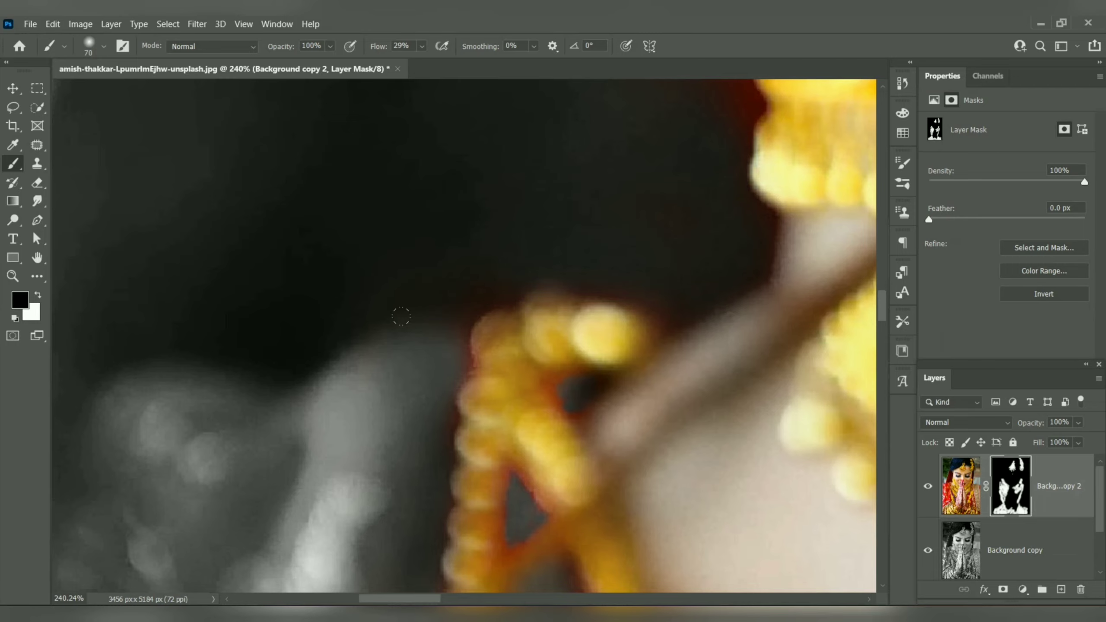
left_click_drag(578, 173, 442, 353)
left_click_drag(522, 160, 447, 304)
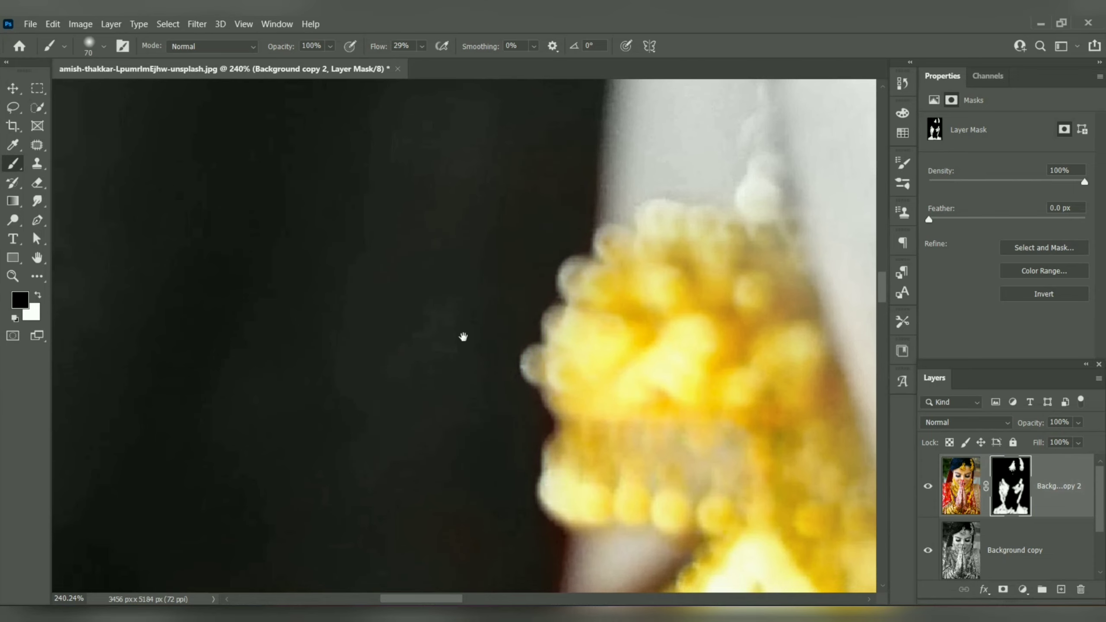
mouse_move(464, 333)
left_mouse_down()
mouse_move(526, 118)
mouse_move(565, 154)
mouse_move(570, 346)
left_mouse_up()
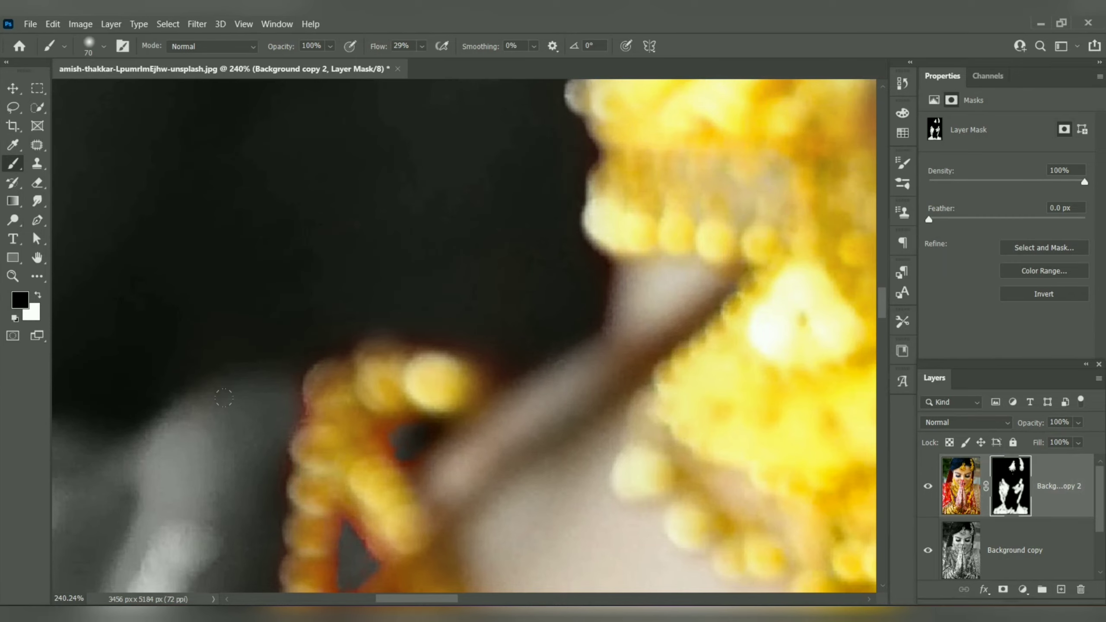
mouse_move(224, 397)
left_mouse_down()
mouse_move(503, 376)
mouse_move(545, 297)
left_mouse_up()
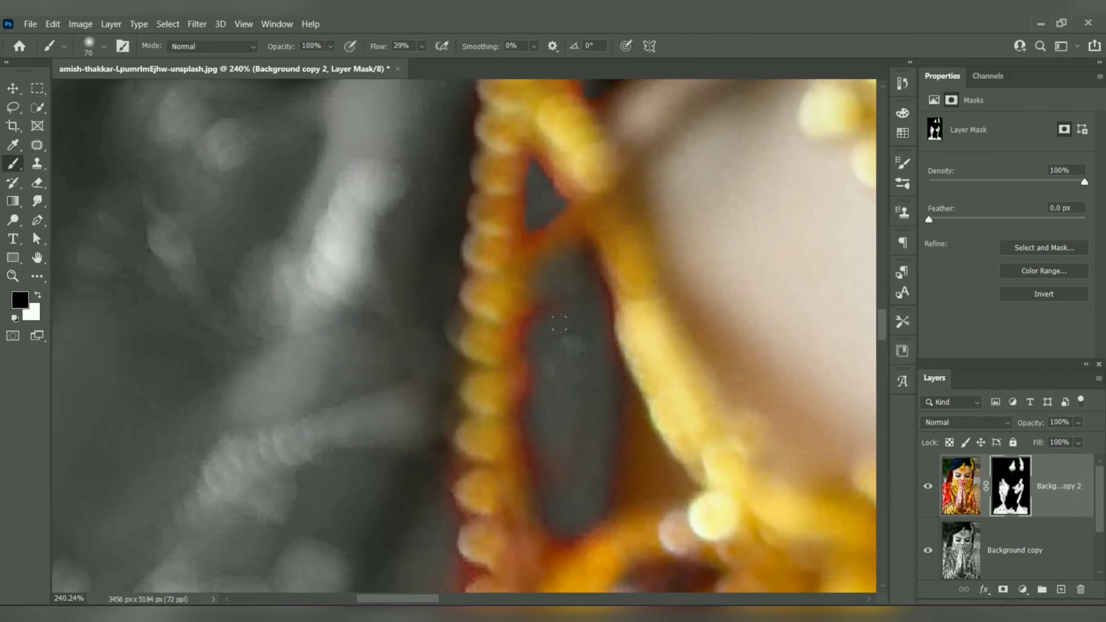
left_click_drag(535, 484, 532, 241)
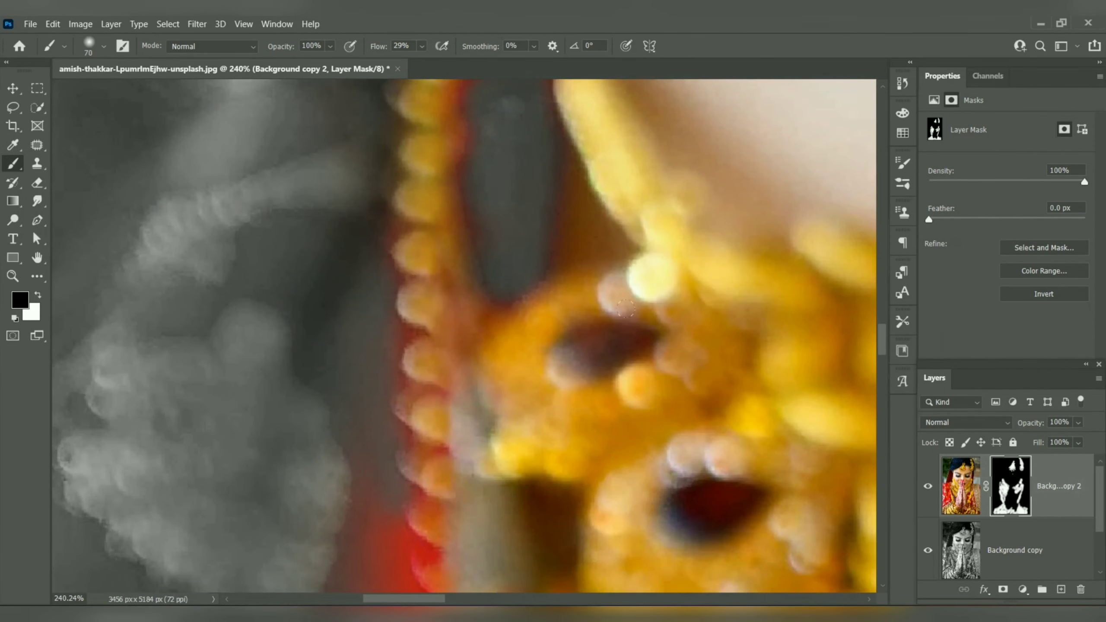
Step: Paint black on the mask with a 10 px brush over the dark oval stone nearest the left shoulder in the necklace
key("bracketleft")
key("bracketleft")
key("bracketleft")
key("bracketleft")
key("bracketleft")
key("bracketleft")
mouse_move(607, 337)
left_mouse_down()
mouse_move(582, 353)
mouse_move(640, 336)
mouse_move(638, 351)
mouse_move(630, 338)
left_mouse_up()
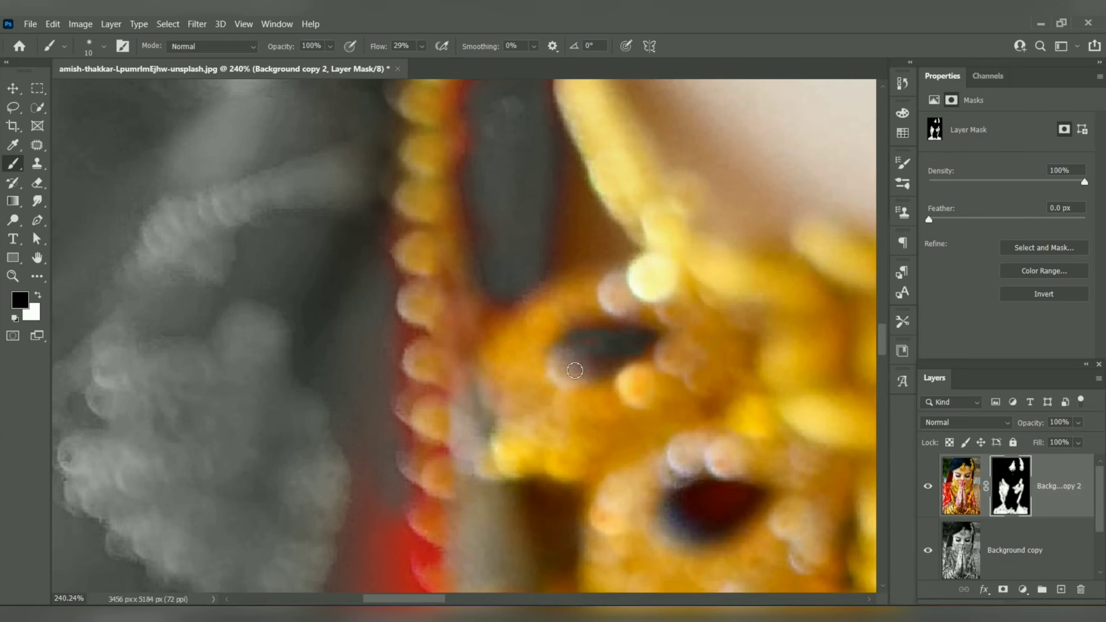
scroll(602, 358, "up", 3)
scroll(603, 358, "up", 3)
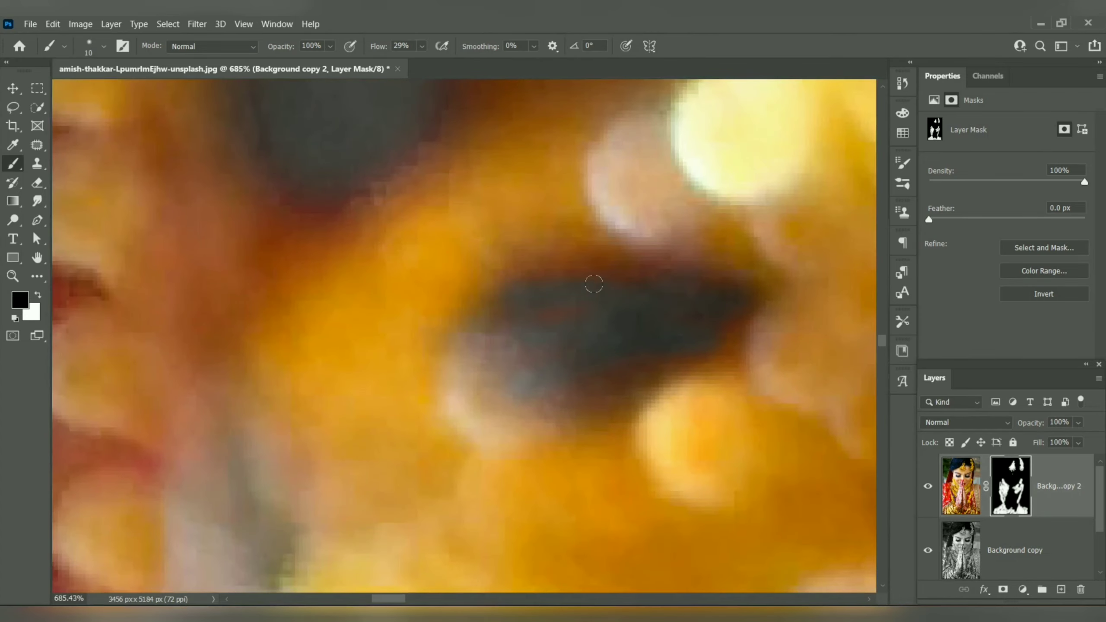
mouse_move(594, 283)
left_mouse_down()
mouse_move(544, 284)
mouse_move(586, 289)
mouse_move(573, 337)
left_mouse_up()
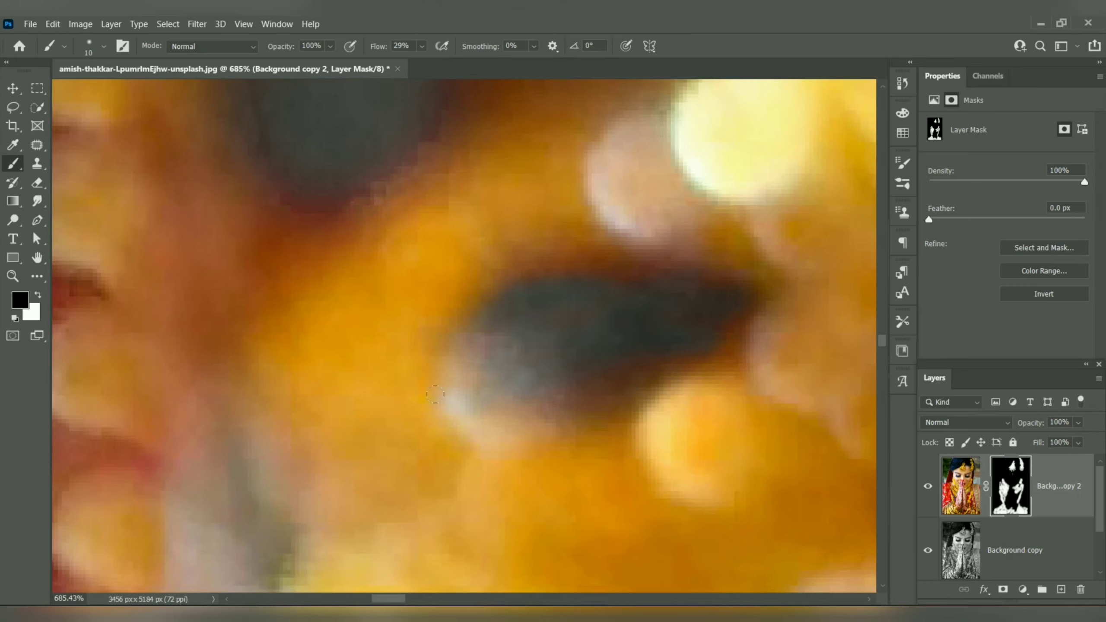
left_click_drag(489, 427, 651, 357)
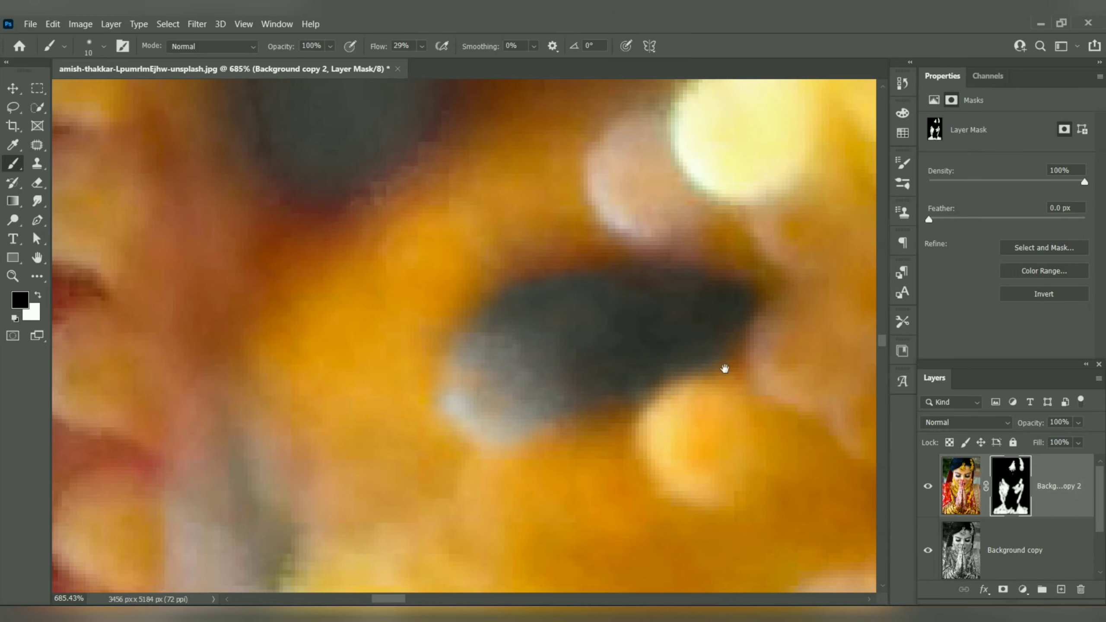
left_click_drag(724, 370, 477, 114)
left_click_drag(731, 514, 633, 351)
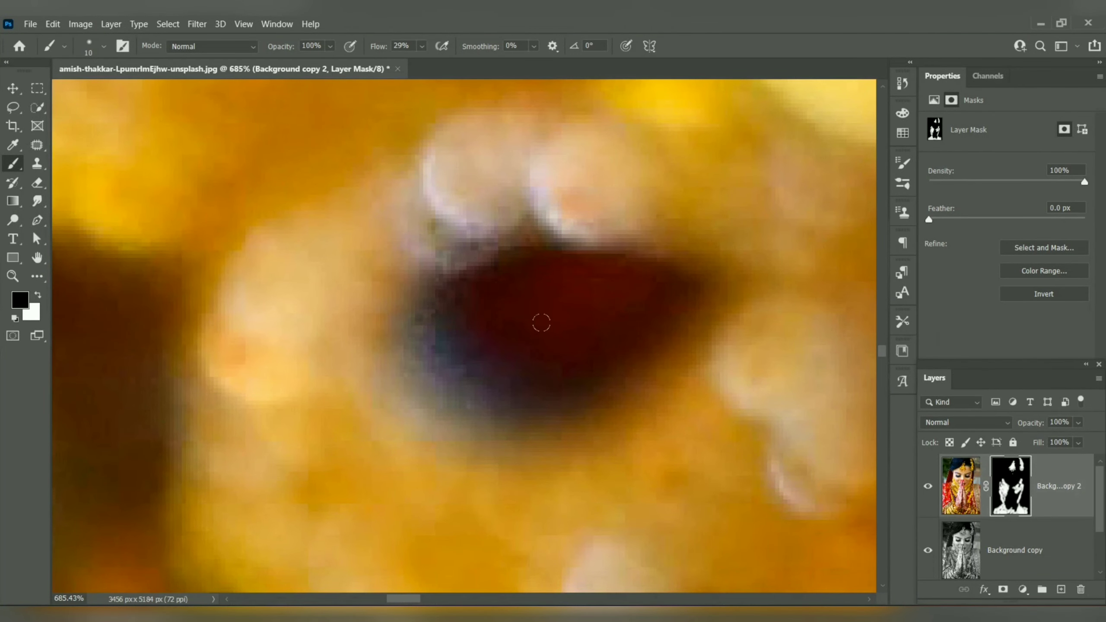
Step: Paint black on the mask over the red fringe along the outer edge of the left shoulder beads, just above the purple strands
key("x")
scroll(642, 311, "down", 6)
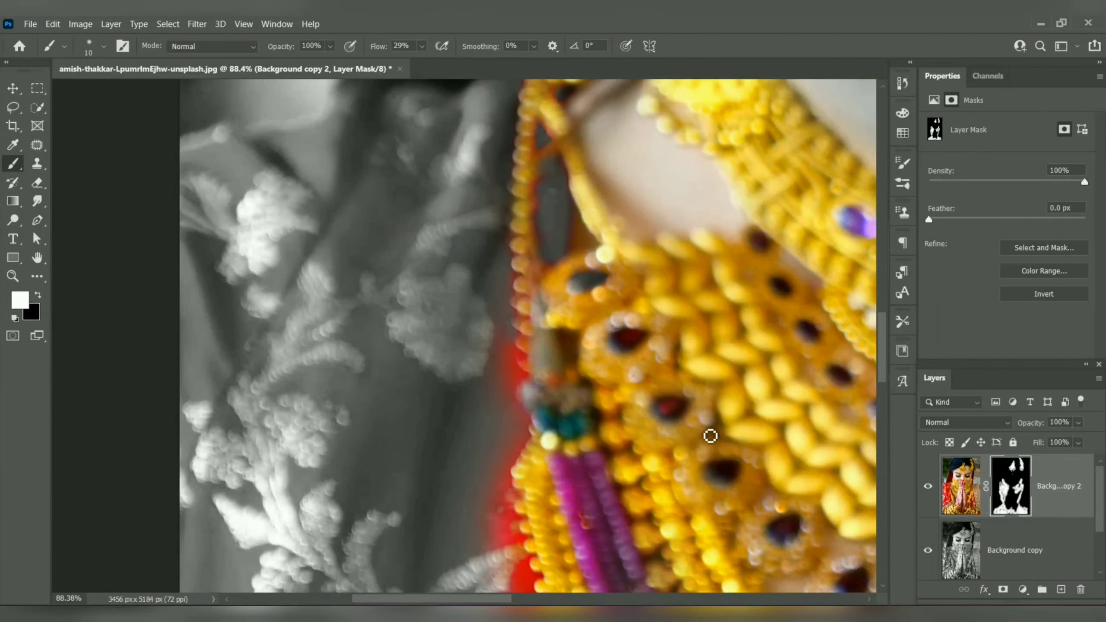
key("x")
key("x")
key("x")
scroll(515, 363, "up", 8)
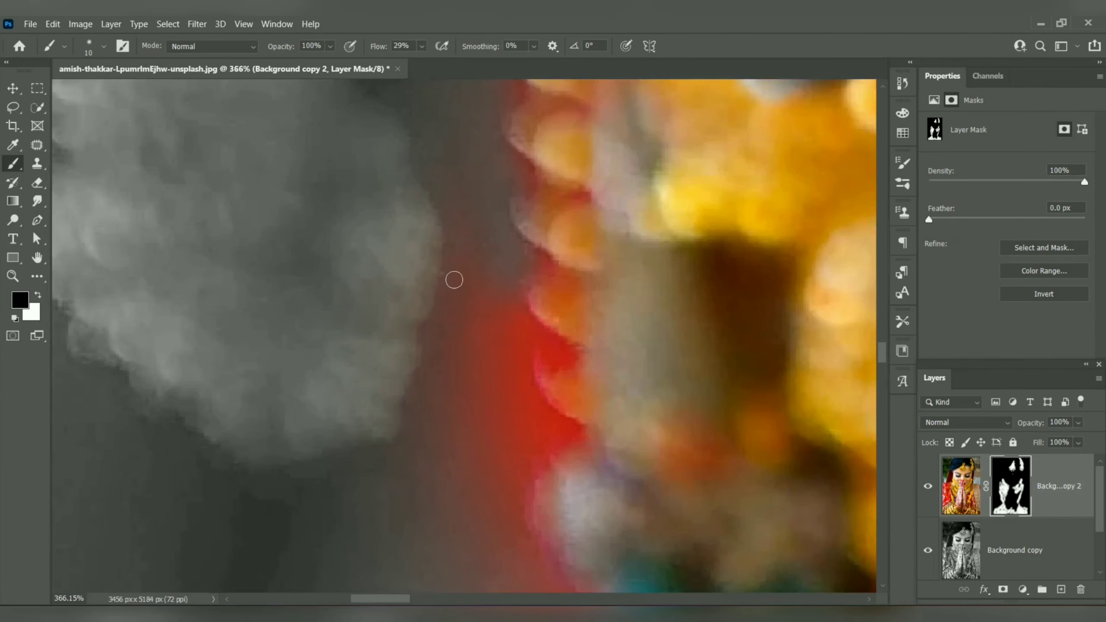
left_click_drag(454, 279, 452, 263)
key("bracketright")
key("bracketright")
key("bracketright")
key("bracketright")
key("bracketright")
key("bracketright")
key("bracketright")
key("bracketright")
key("bracketright")
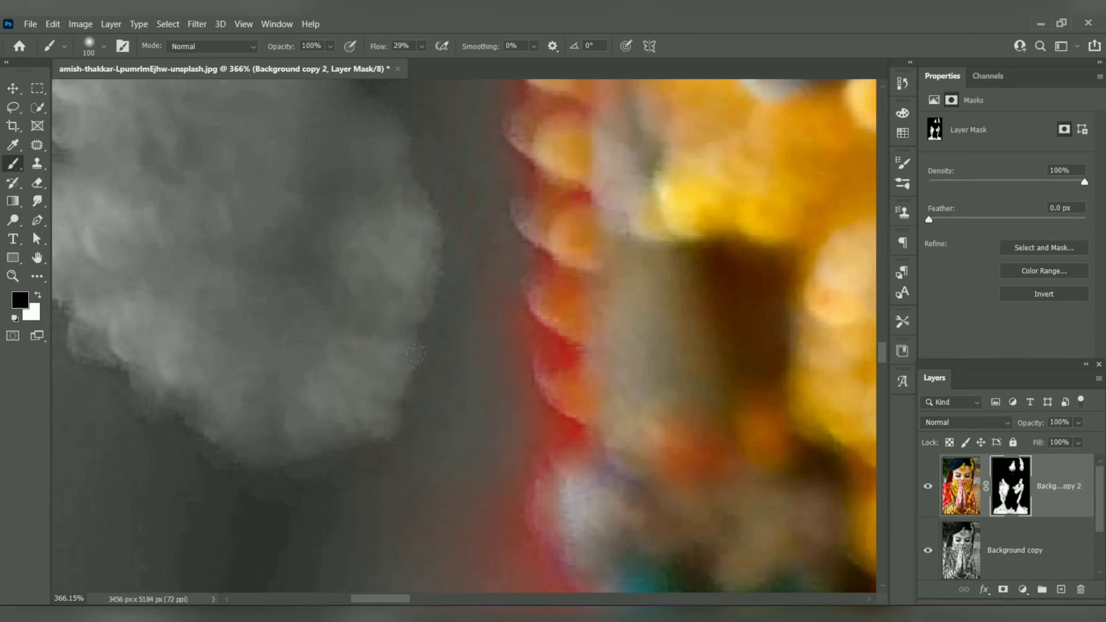
key("bracketleft")
mouse_move(571, 362)
left_mouse_down()
mouse_move(543, 354)
mouse_move(525, 298)
mouse_move(547, 271)
mouse_move(524, 253)
mouse_move(514, 215)
mouse_move(529, 192)
mouse_move(526, 164)
left_mouse_up()
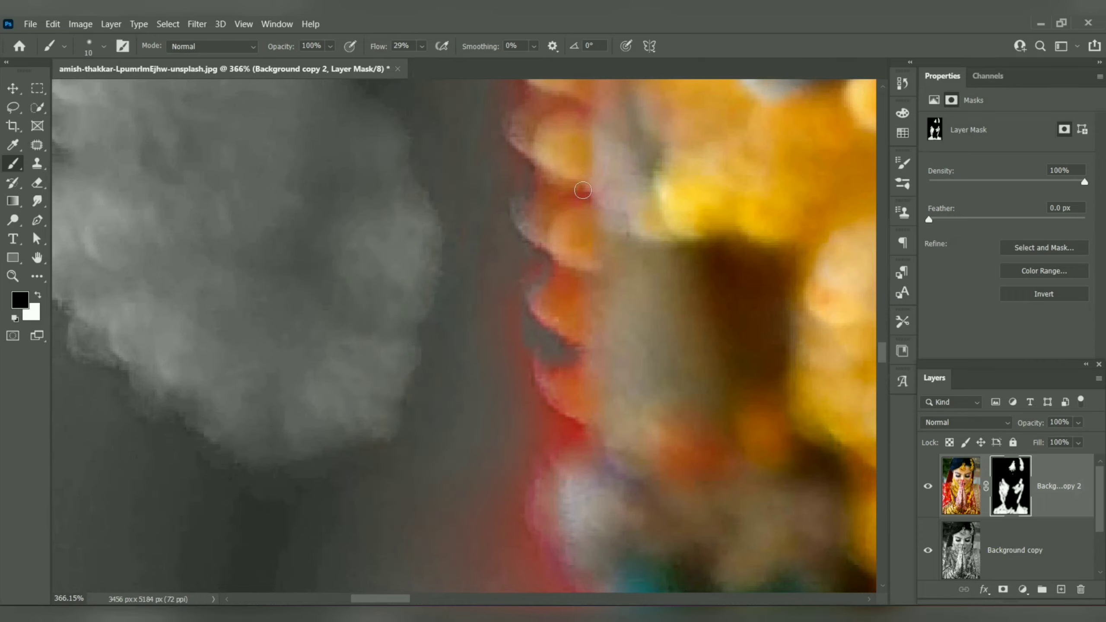
left_click_drag(583, 190, 583, 207)
mouse_move(523, 381)
left_mouse_down()
mouse_move(580, 436)
mouse_move(522, 471)
mouse_move(523, 414)
mouse_move(581, 443)
mouse_move(542, 465)
mouse_move(520, 427)
left_mouse_up()
Step: Paint black on the mask with a 35 px brush over the red fabric outside the upper long gold strand, keeping the document window docked
key("bracketright")
key("bracketright")
key("bracketright")
key("bracketright")
key("bracketright")
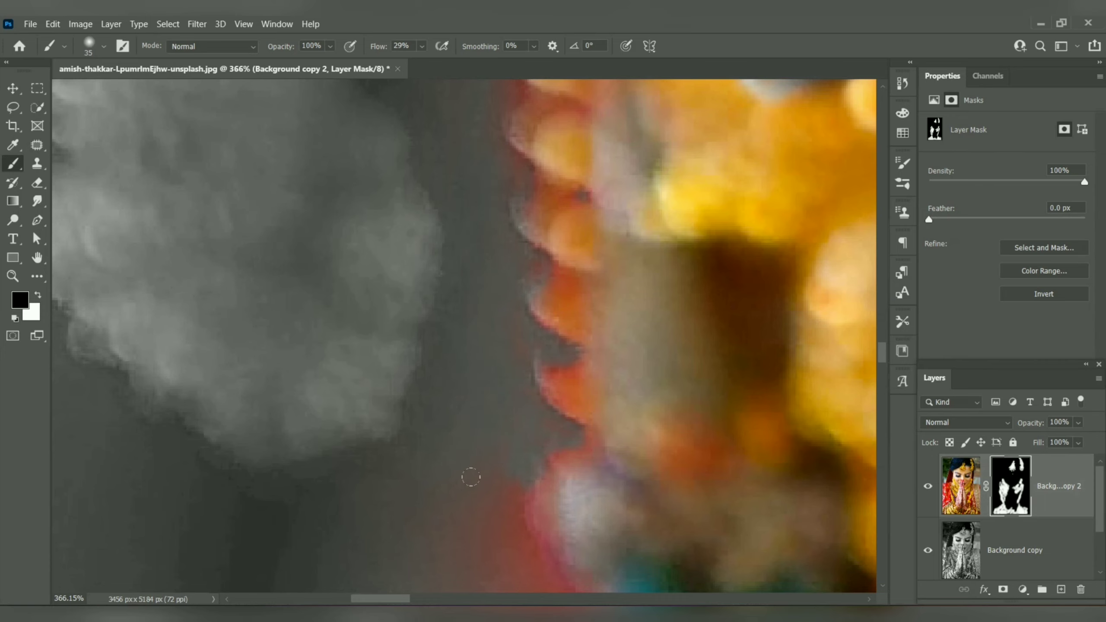
scroll(461, 247, "down", 5)
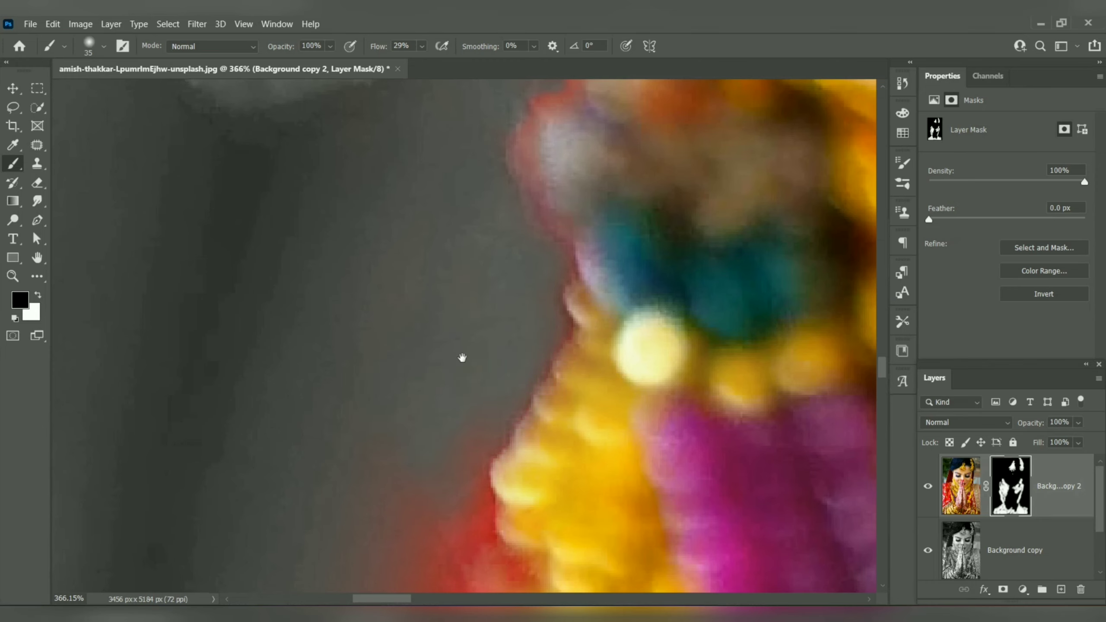
mouse_move(462, 358)
left_mouse_down()
mouse_move(538, 190)
mouse_move(540, 132)
left_mouse_up()
left_click_drag(561, 172, 554, 228)
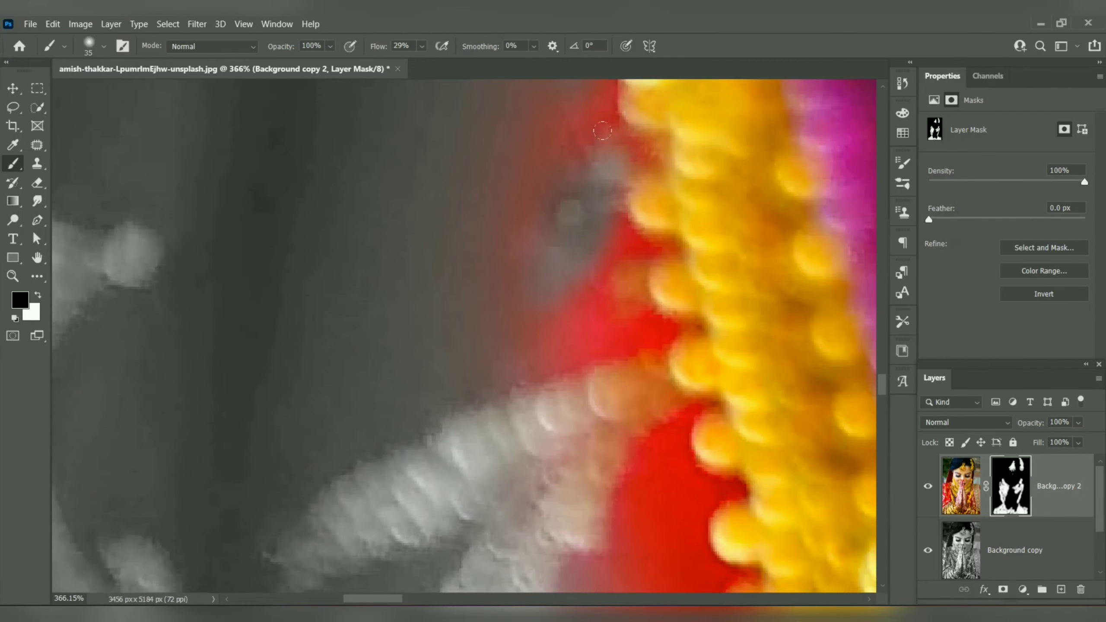
key("f")
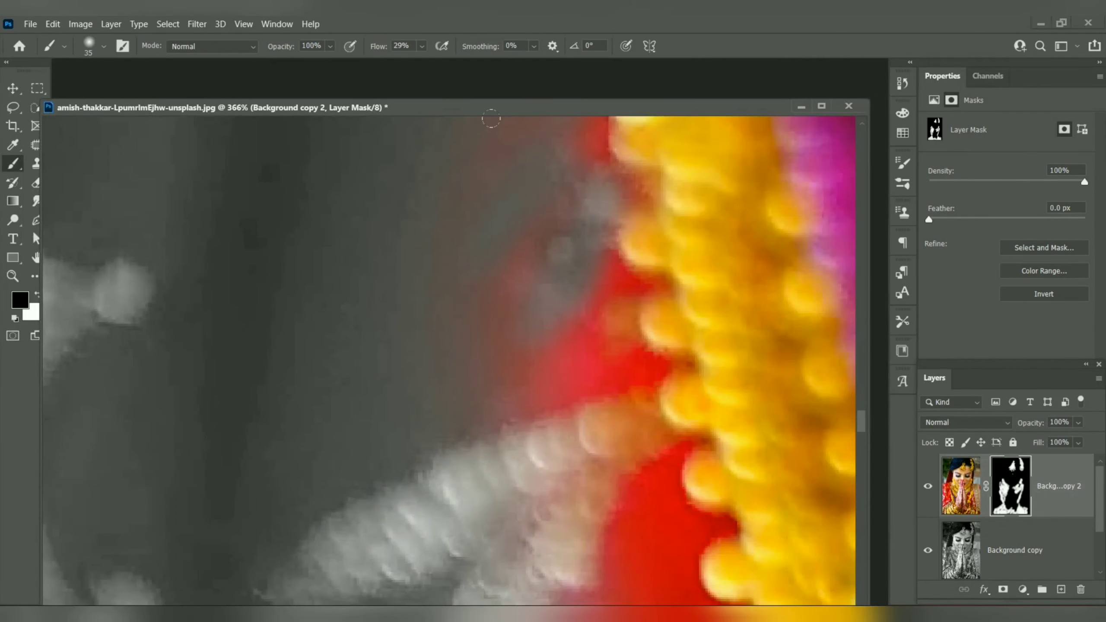
left_click_drag(520, 107, 557, 65)
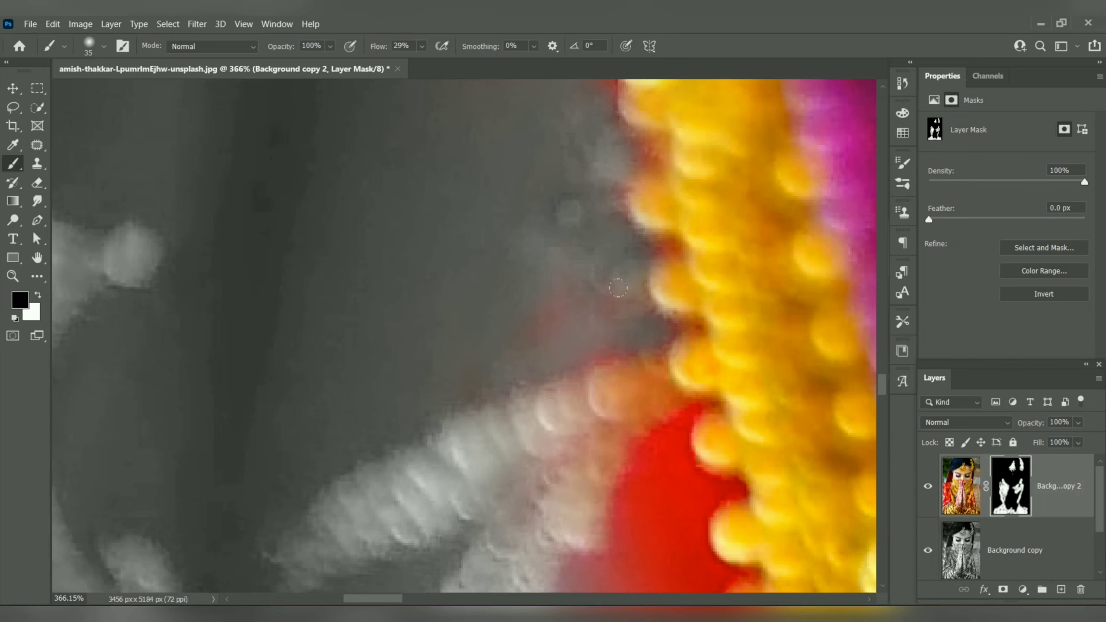
Step: Paint black on the mask over the remaining red fabric along the left gold strand's outer edge, enlarging the brush to 90 px
left_click_drag(449, 511, 479, 195)
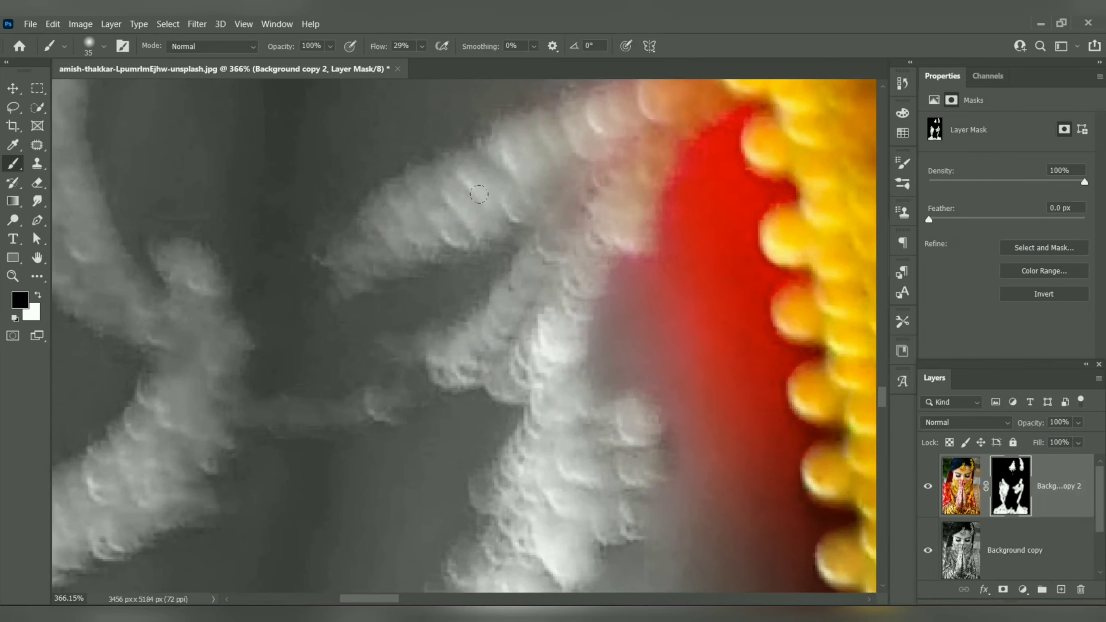
scroll(499, 236, "down", 6)
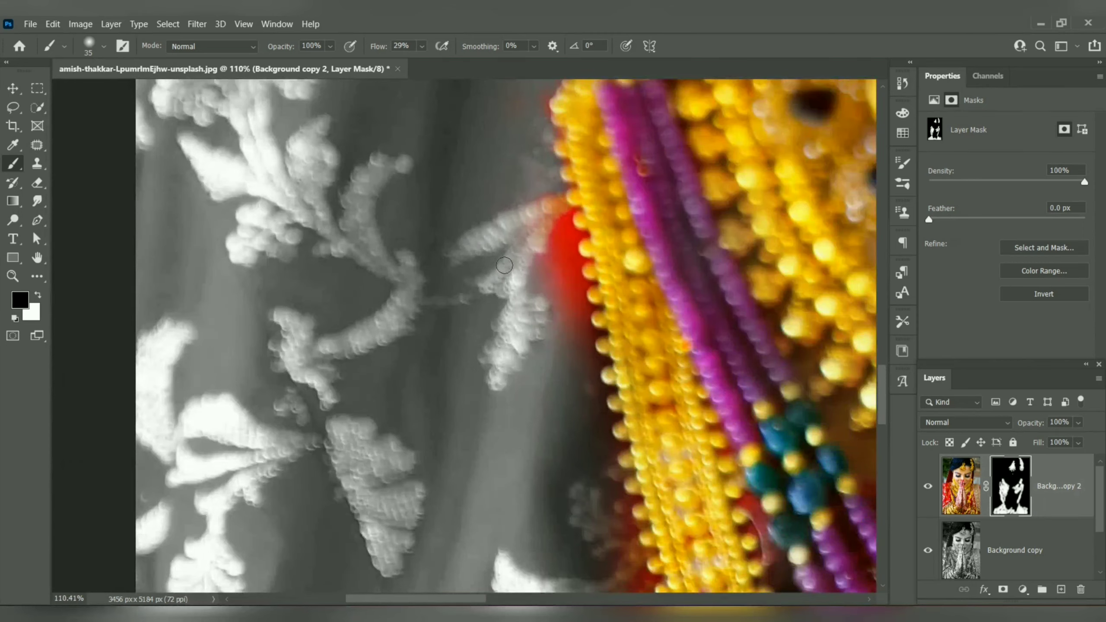
mouse_move(557, 201)
left_mouse_down()
mouse_move(565, 260)
mouse_move(552, 216)
mouse_move(562, 239)
mouse_move(579, 233)
mouse_move(556, 250)
mouse_move(562, 280)
mouse_move(580, 250)
mouse_move(533, 254)
left_mouse_up()
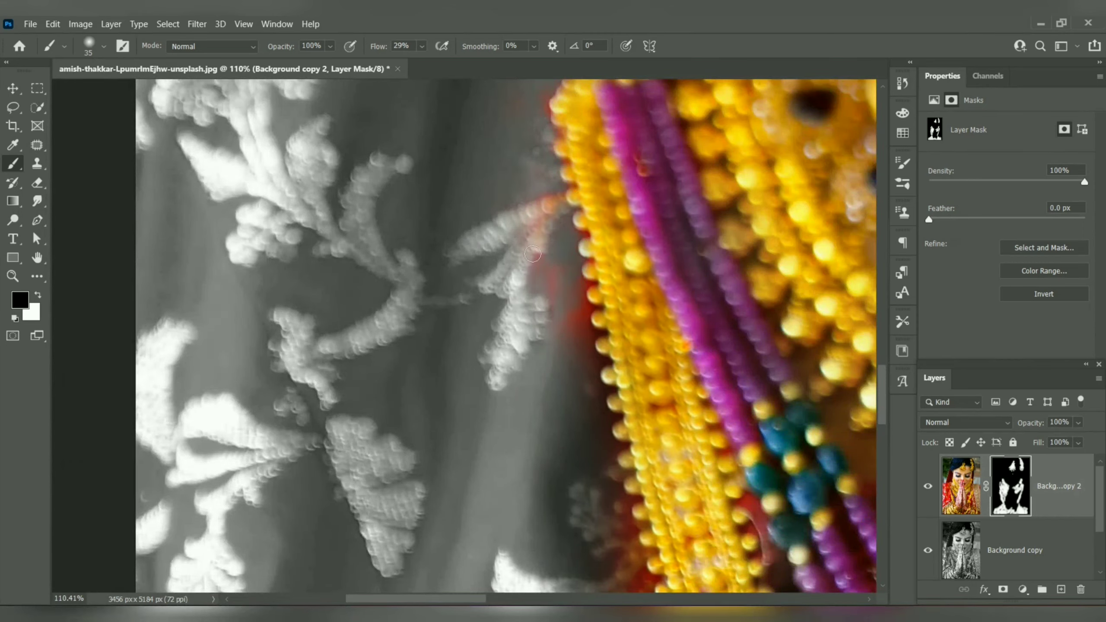
mouse_move(545, 320)
left_mouse_down()
mouse_move(551, 277)
mouse_move(582, 286)
mouse_move(583, 336)
mouse_move(568, 331)
mouse_move(577, 369)
mouse_move(600, 338)
mouse_move(600, 364)
mouse_move(575, 353)
mouse_move(586, 303)
mouse_move(566, 261)
mouse_move(565, 363)
mouse_move(543, 207)
mouse_move(544, 189)
mouse_move(559, 203)
mouse_move(557, 212)
mouse_move(541, 95)
left_mouse_up()
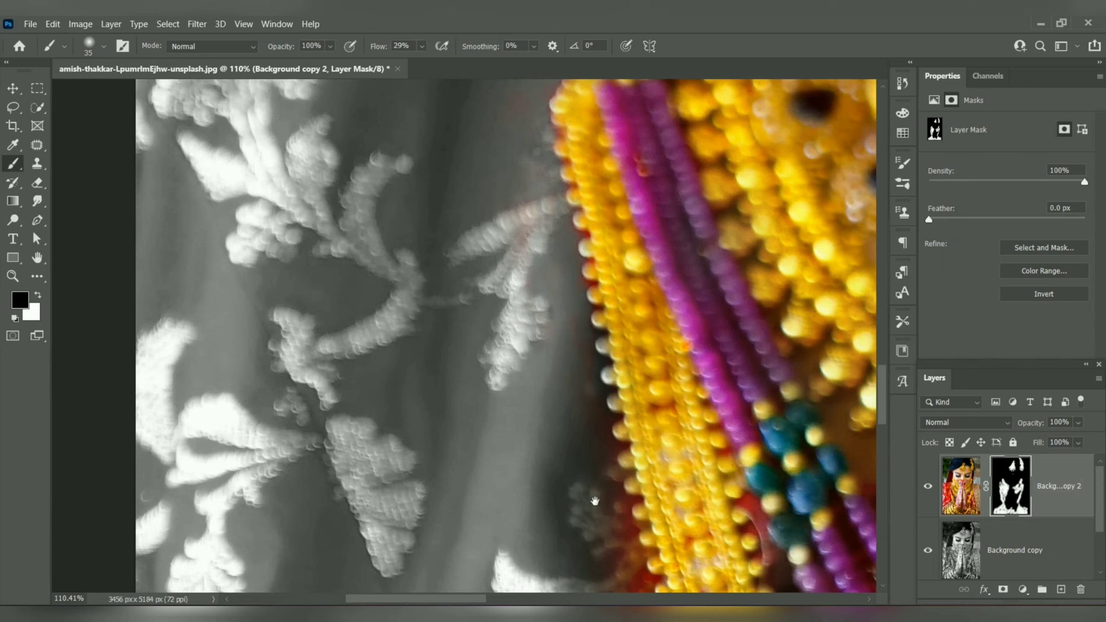
left_click_drag(594, 501, 502, 237)
key("]")
mouse_move(537, 360)
left_mouse_down()
mouse_move(550, 385)
mouse_move(539, 395)
mouse_move(592, 443)
mouse_move(575, 473)
mouse_move(539, 299)
mouse_move(532, 364)
mouse_move(585, 451)
mouse_move(588, 486)
left_mouse_up()
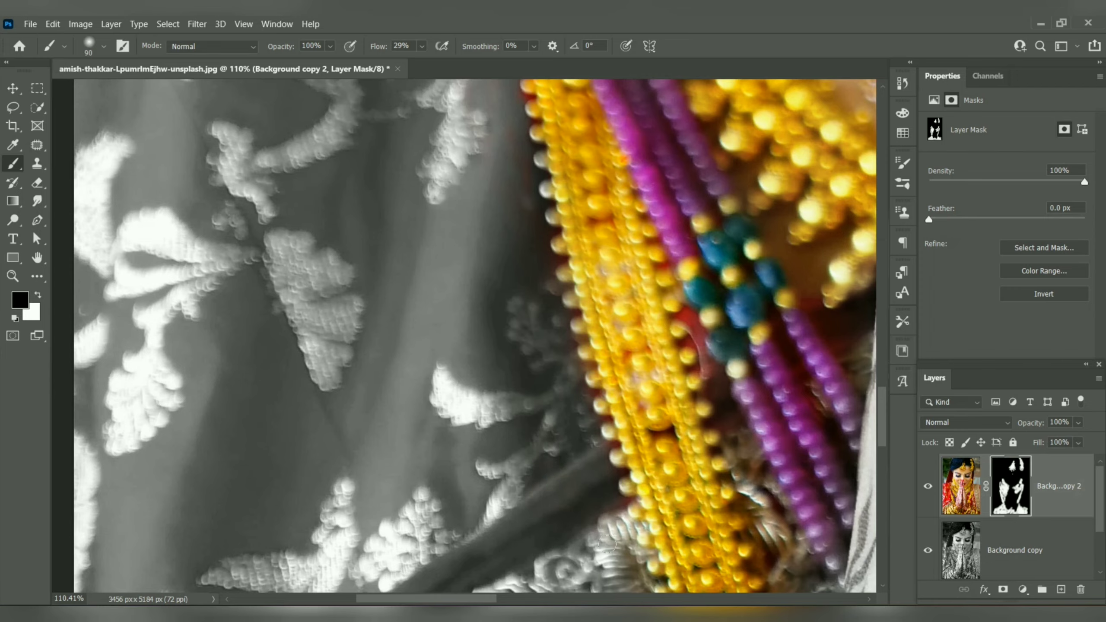
Step: Paint white on the mask over the gray clasp of the heart-shaped ornament on the left wrist with a 90 px brush
scroll(588, 539, "down", 8)
scroll(588, 540, "down", 3)
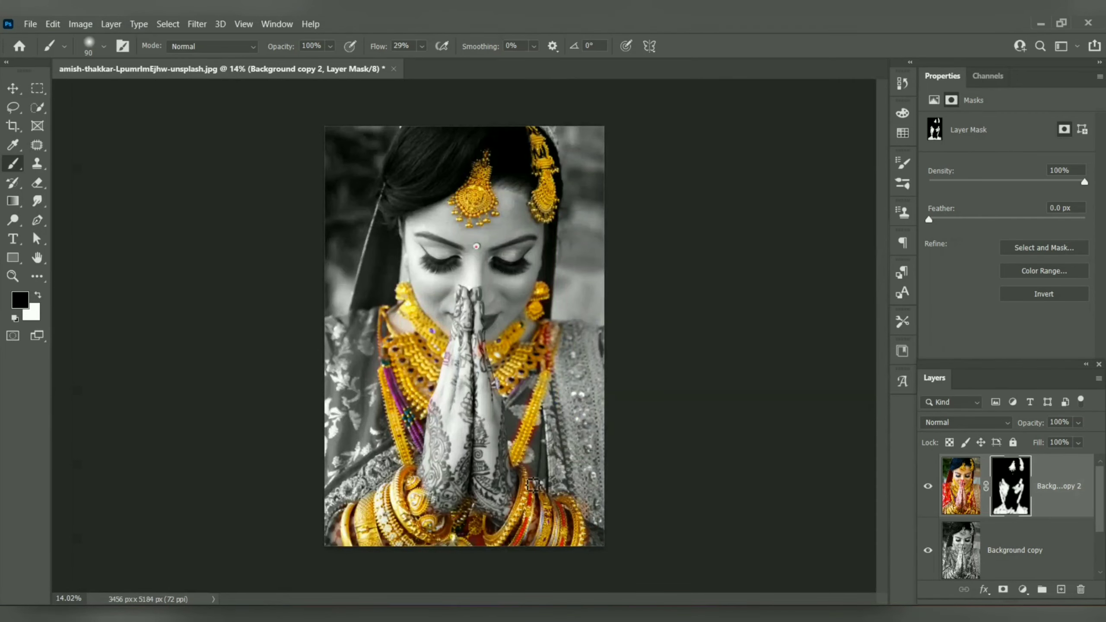
scroll(513, 522, "up", 3)
scroll(415, 553, "up", 5)
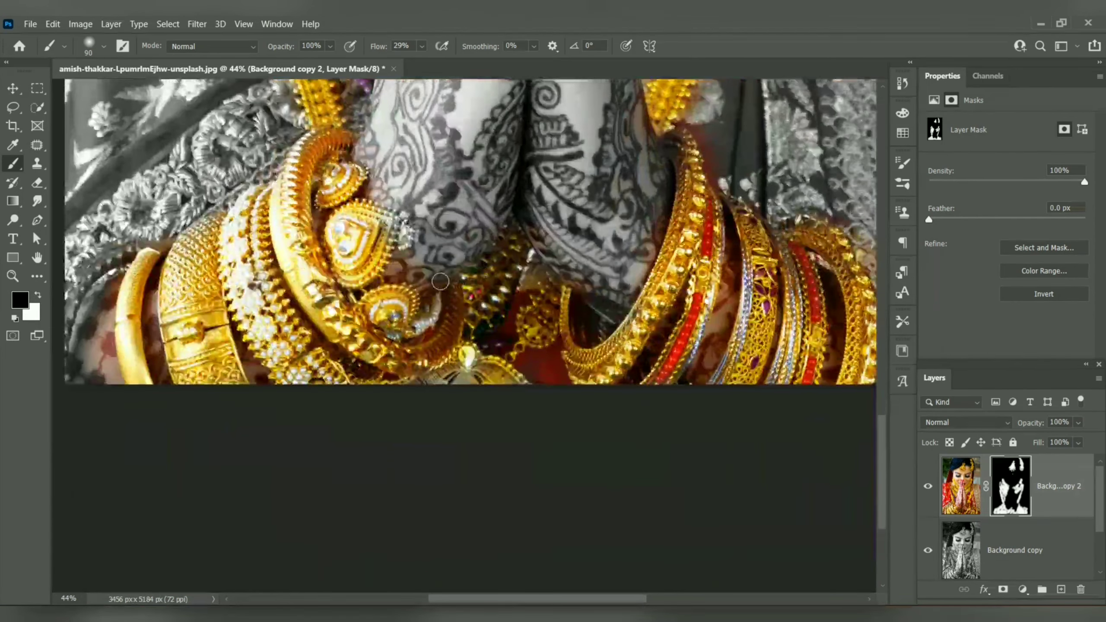
scroll(409, 272, "up", 2)
scroll(409, 272, "up", 3)
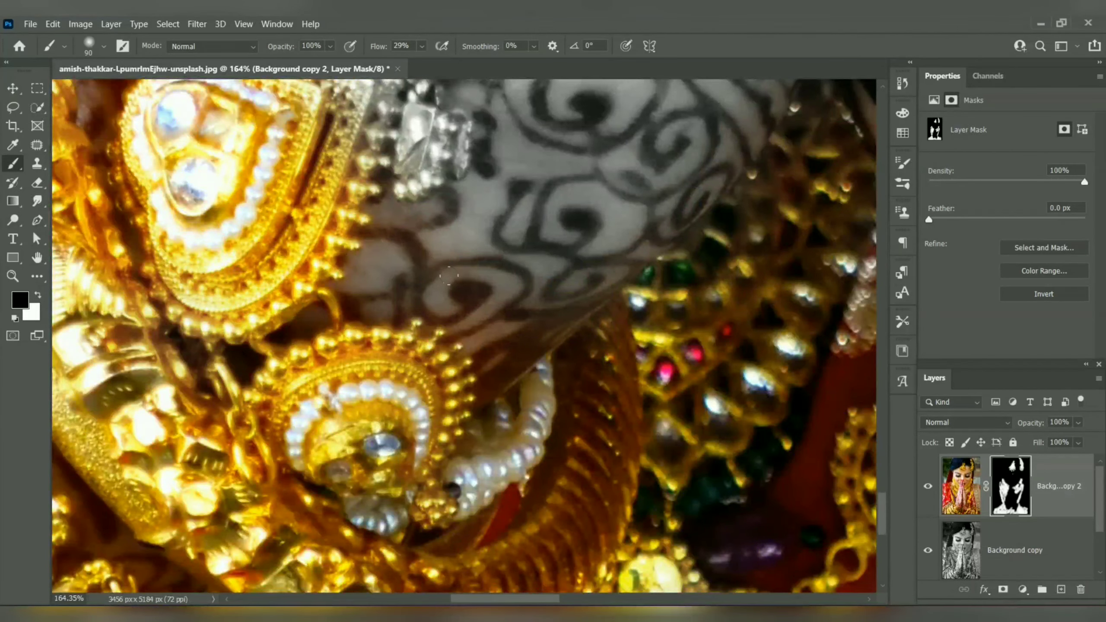
key("x")
left_click_drag(405, 129, 420, 123)
left_click_drag(358, 143, 389, 255)
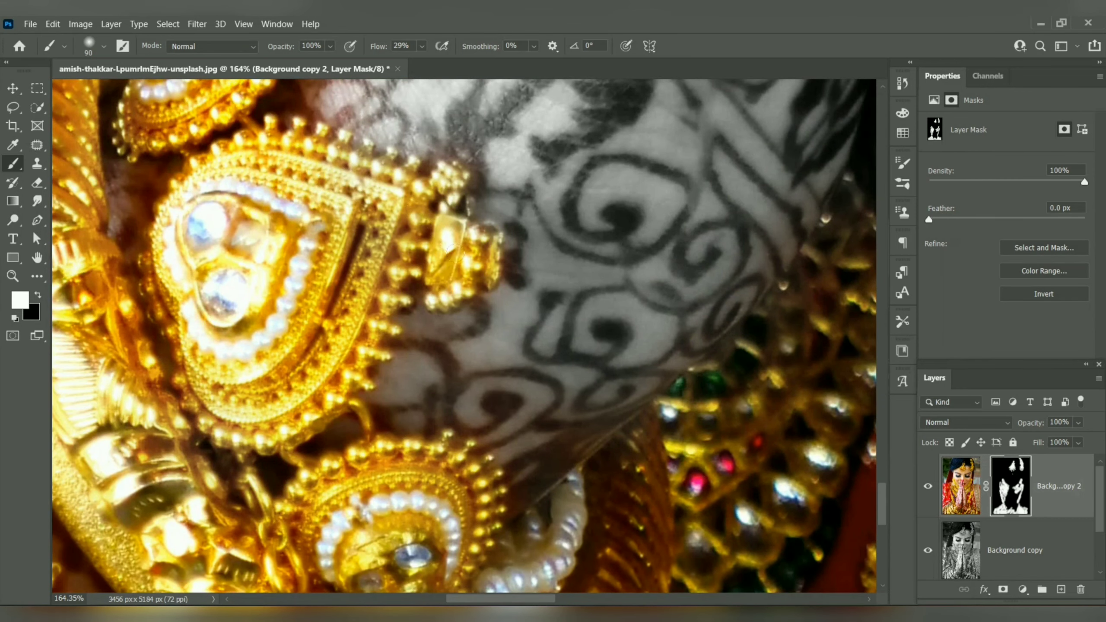
Step: Paint black on the mask over the tinted hand skin around the left wrist's heart-shaped ornaments
key("x")
left_click_drag(367, 101, 406, 191)
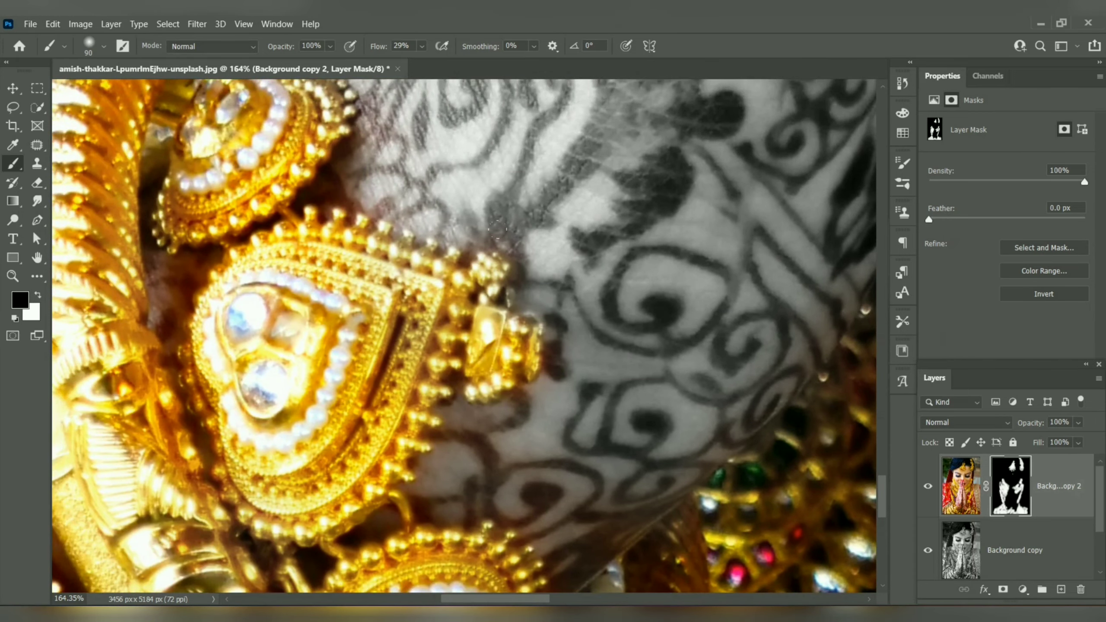
left_click_drag(613, 365, 511, 151)
left_click_drag(436, 299, 443, 175)
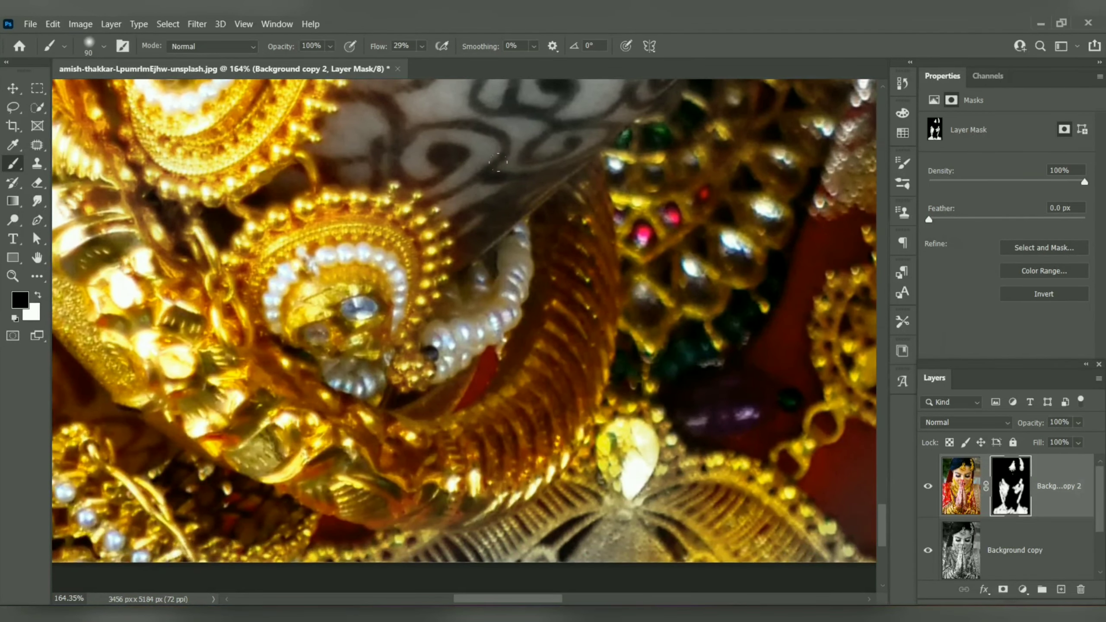
Step: Paint white on the mask over the gold and green jeweled pieces hanging between the two wrists
key("x")
left_click_drag(705, 212, 494, 422)
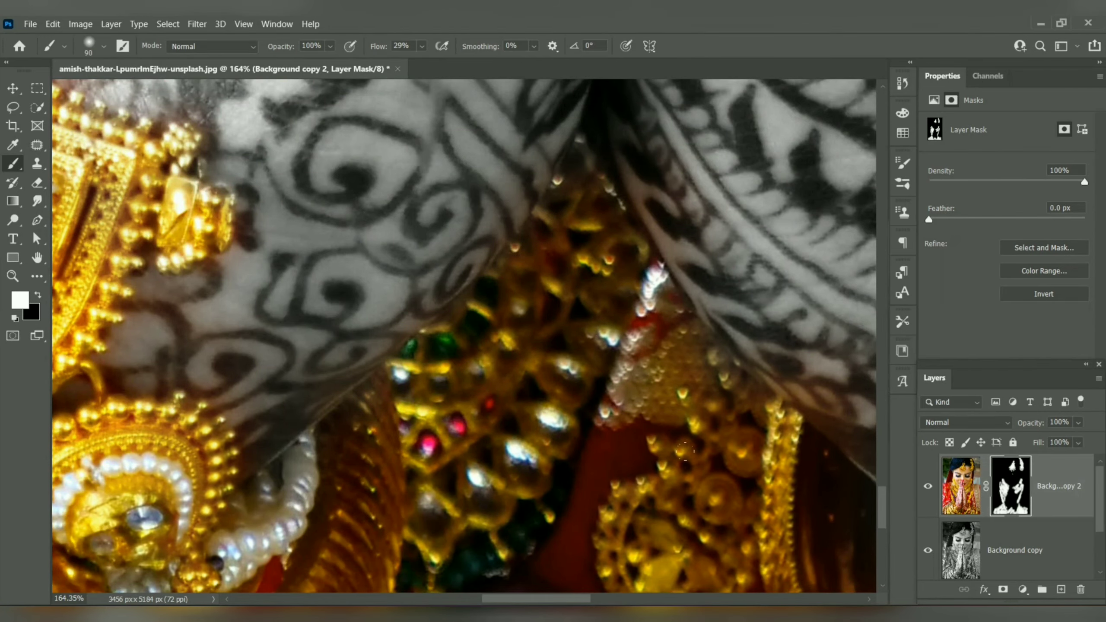
left_click_drag(684, 449, 417, 153)
Step: Paint black on the mask over the tinted hennaed skin along the inner edge of the right wrist's gold bangle
scroll(361, 201, "up", 5)
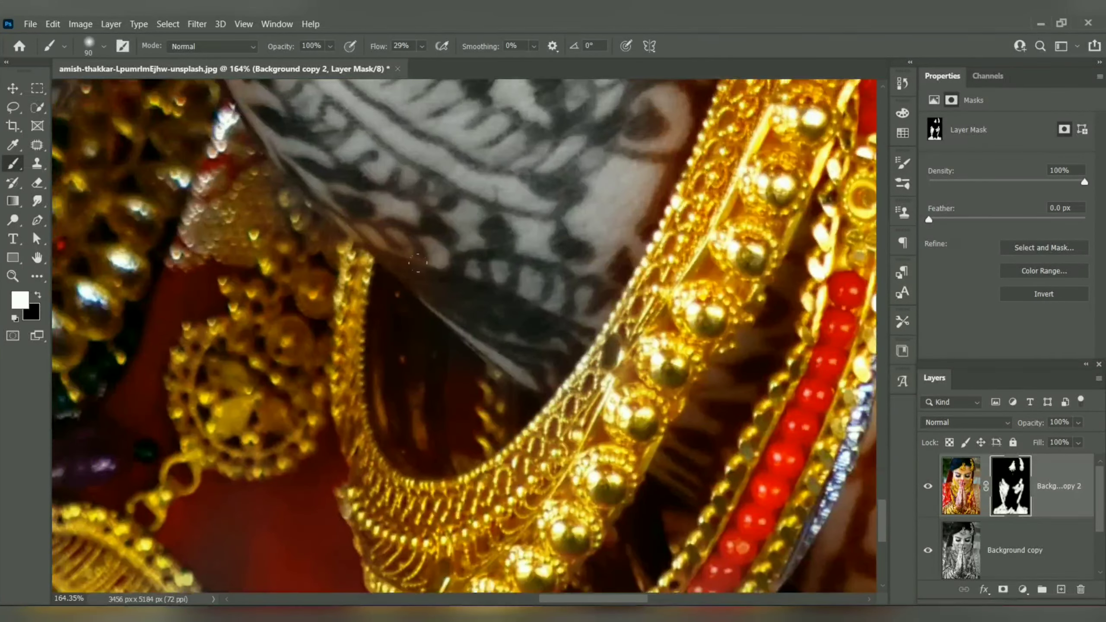
key("x")
left_click_drag(646, 199, 550, 368)
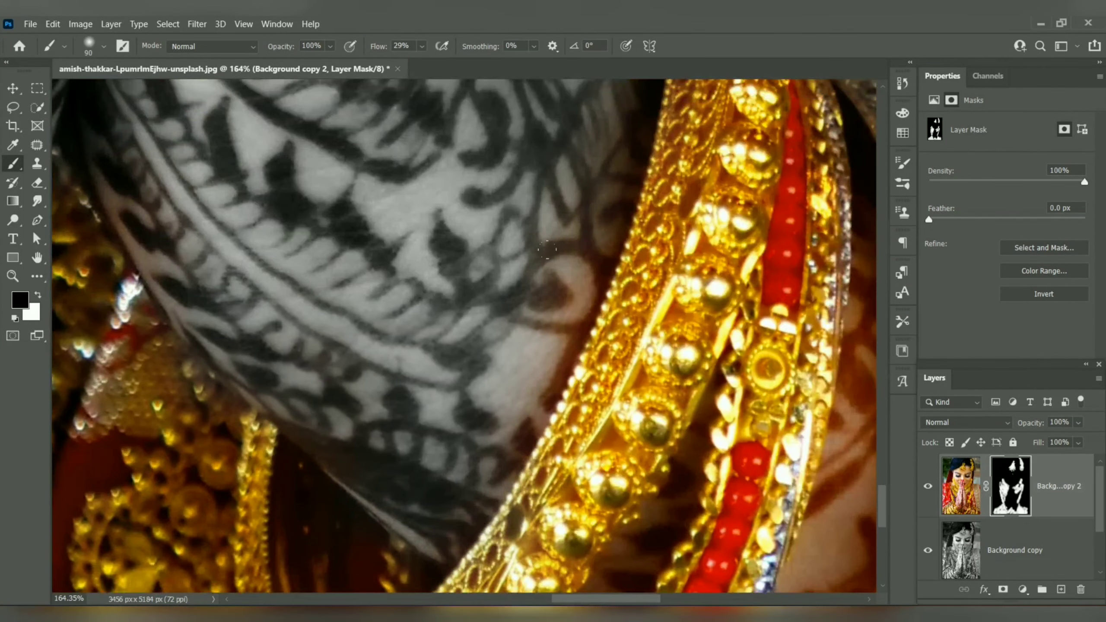
scroll(523, 306, "up", 5)
Step: Paint black on the mask over the red fringe around the upper outer edge of the right wrist's bangle, using 10 px and 45 px brushes
key("x")
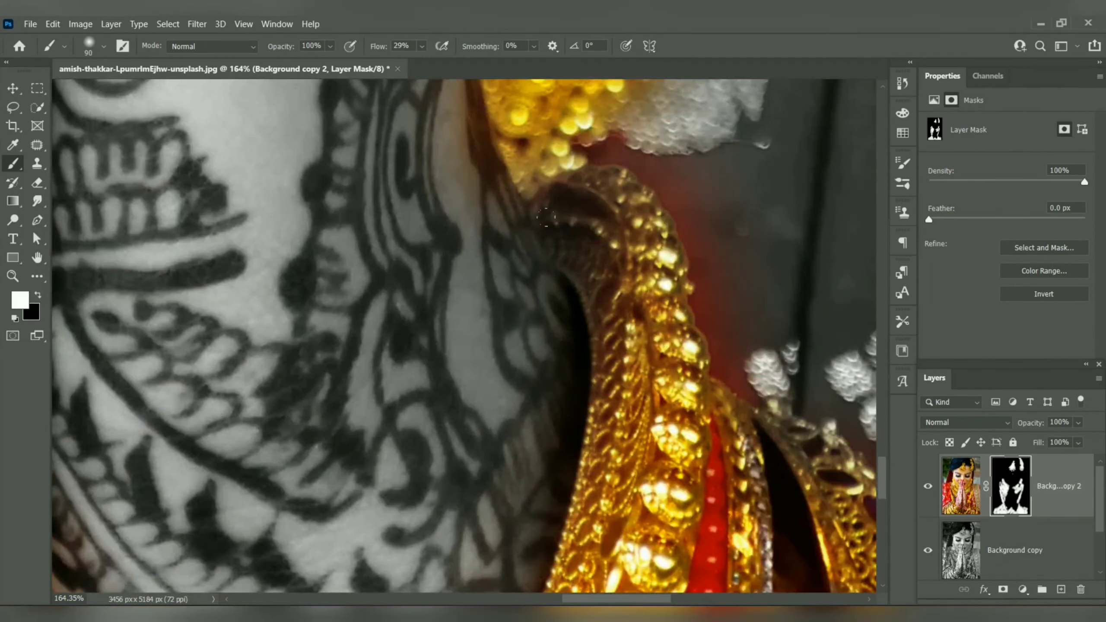
key("x")
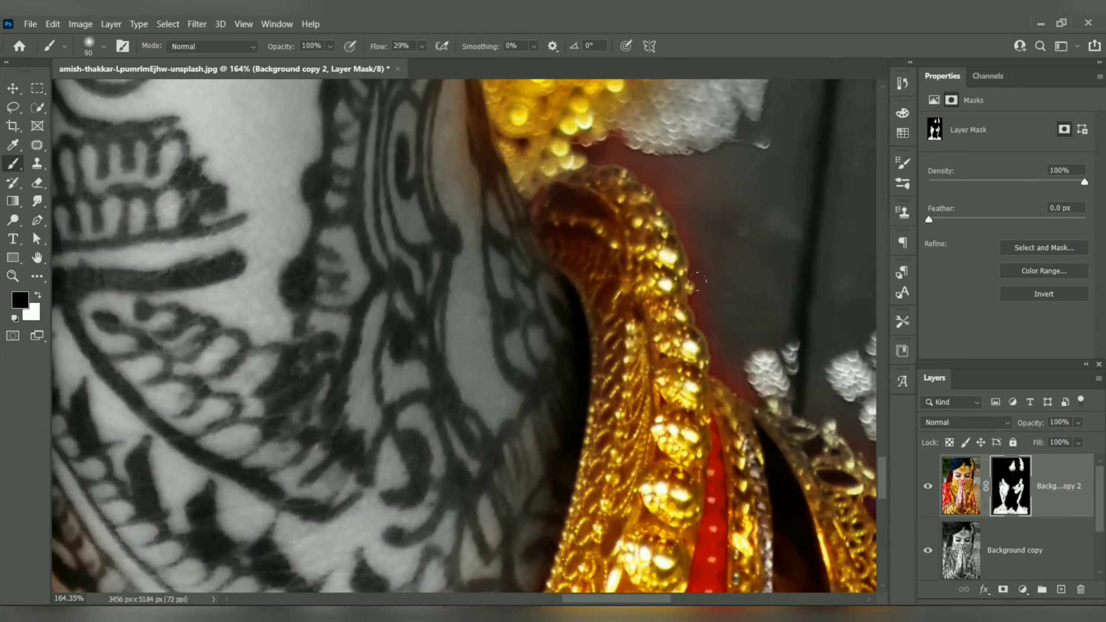
key("bracketleft")
key("bracketleft")
key("bracketleft")
key("bracketleft")
key("bracketleft")
key("bracketleft")
key("bracketleft")
key("bracketleft")
mouse_move(618, 148)
left_mouse_down()
mouse_move(585, 148)
mouse_move(593, 162)
mouse_move(627, 164)
mouse_move(615, 143)
mouse_move(631, 161)
mouse_move(700, 166)
mouse_move(627, 162)
mouse_move(630, 175)
mouse_move(660, 181)
mouse_move(652, 186)
mouse_move(679, 178)
mouse_move(674, 194)
left_mouse_up()
scroll(672, 190, "up", 6)
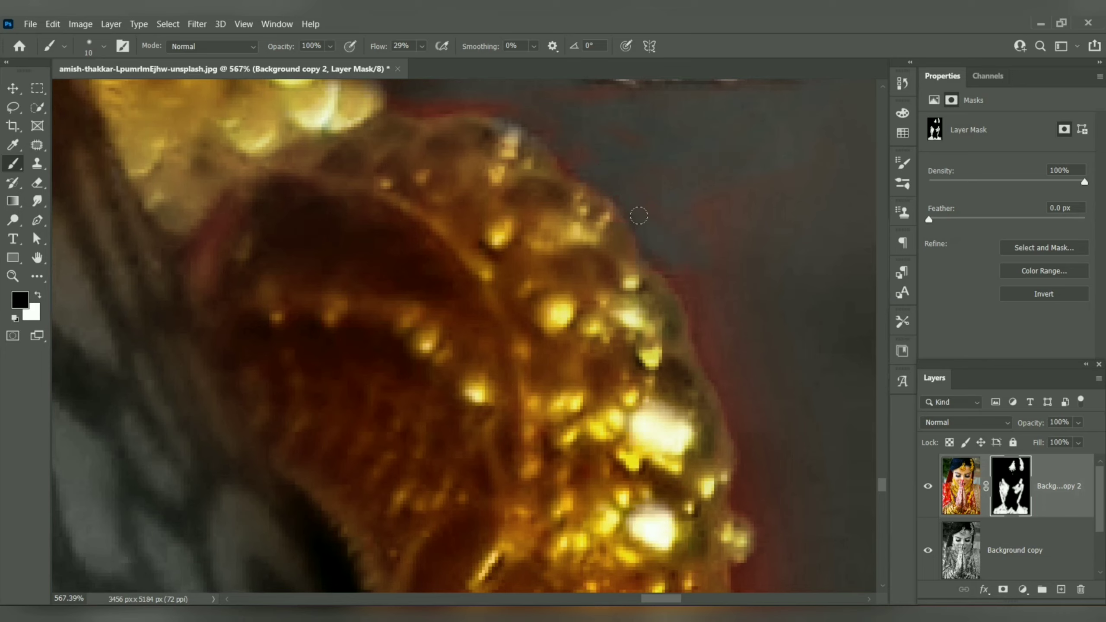
left_click_drag(691, 316, 702, 361)
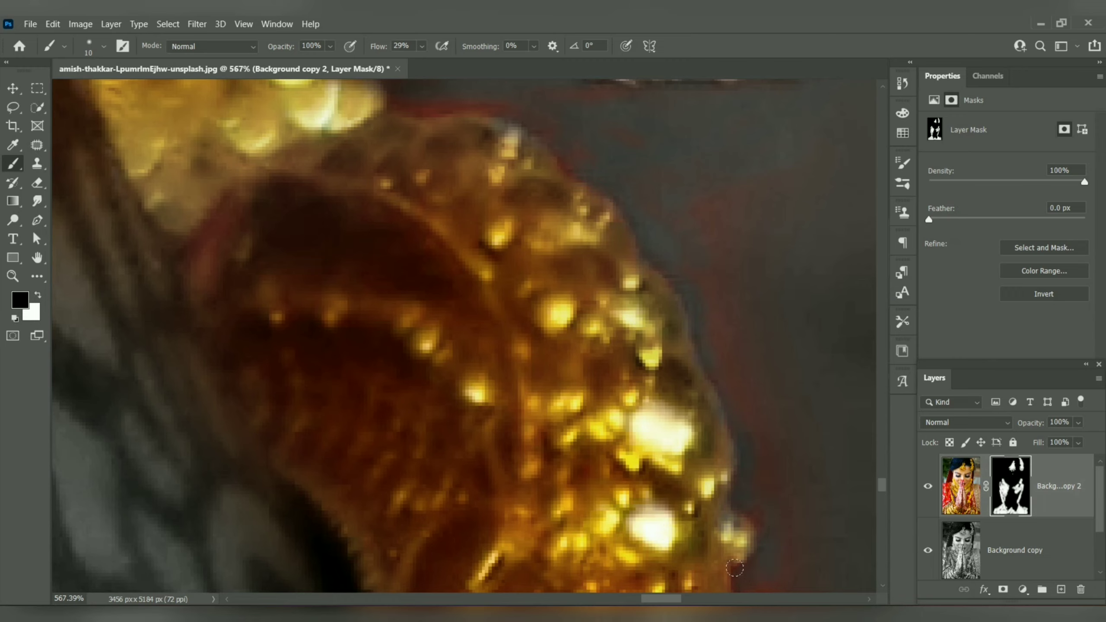
key("bracketright")
key("bracketright")
key("bracketright")
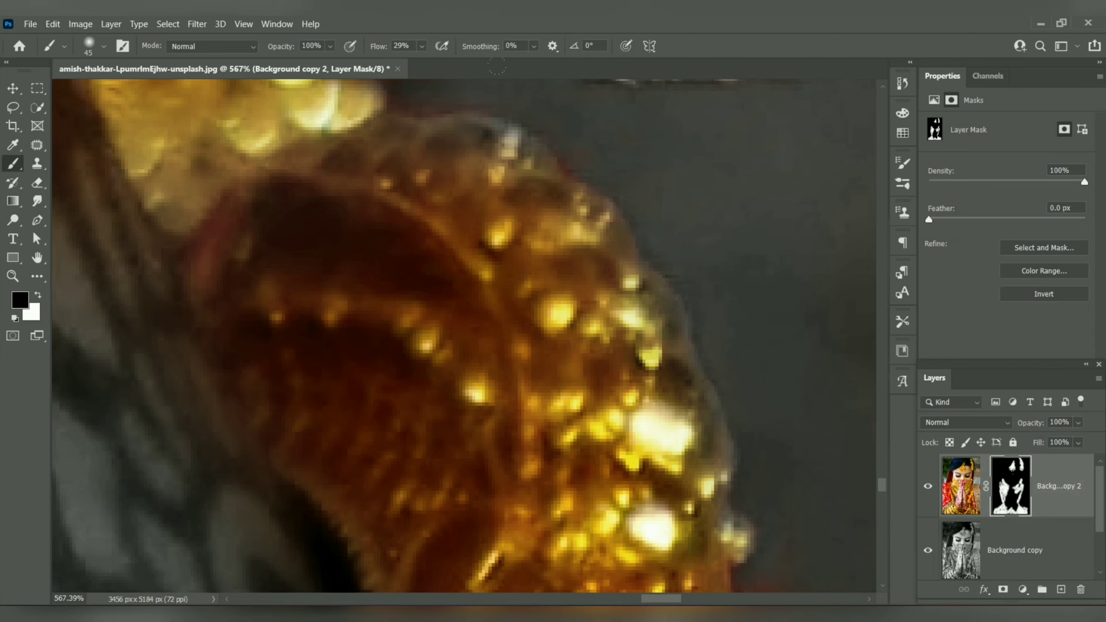
key("x")
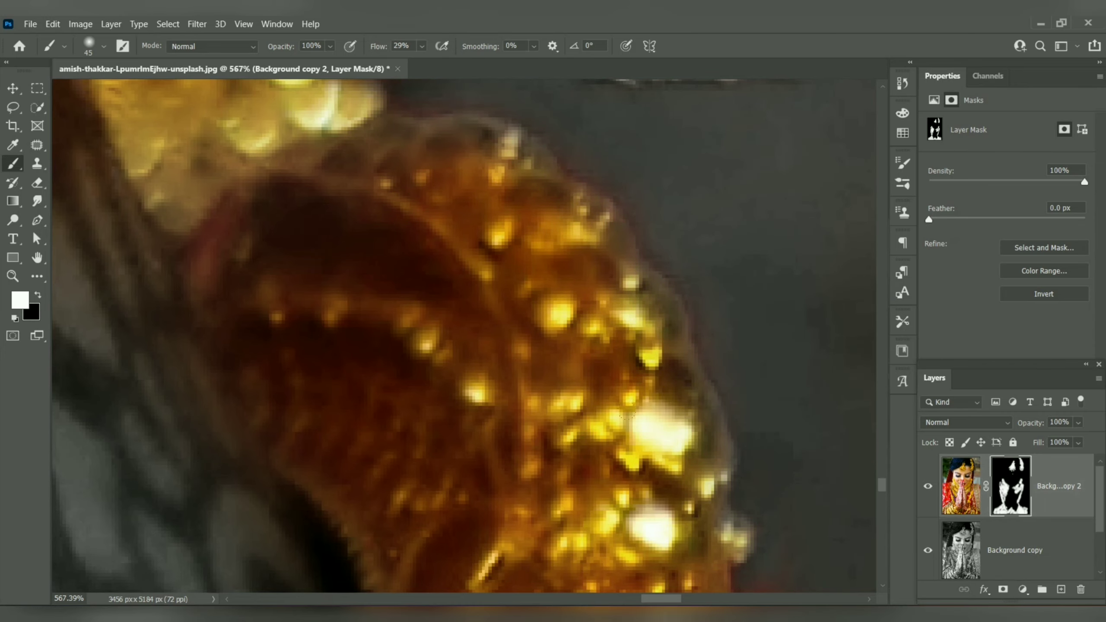
scroll(490, 241, "down", 10)
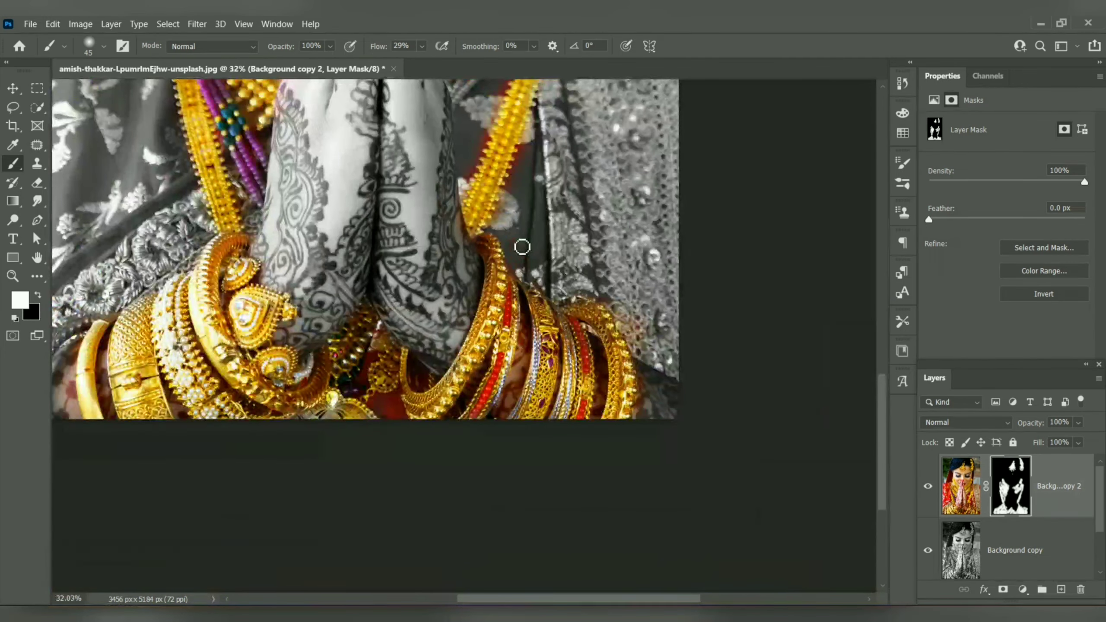
Step: Paint black on the mask over the red fringe along the edges of the right hanging gold bead strand
key("x")
scroll(516, 230, "up", 3)
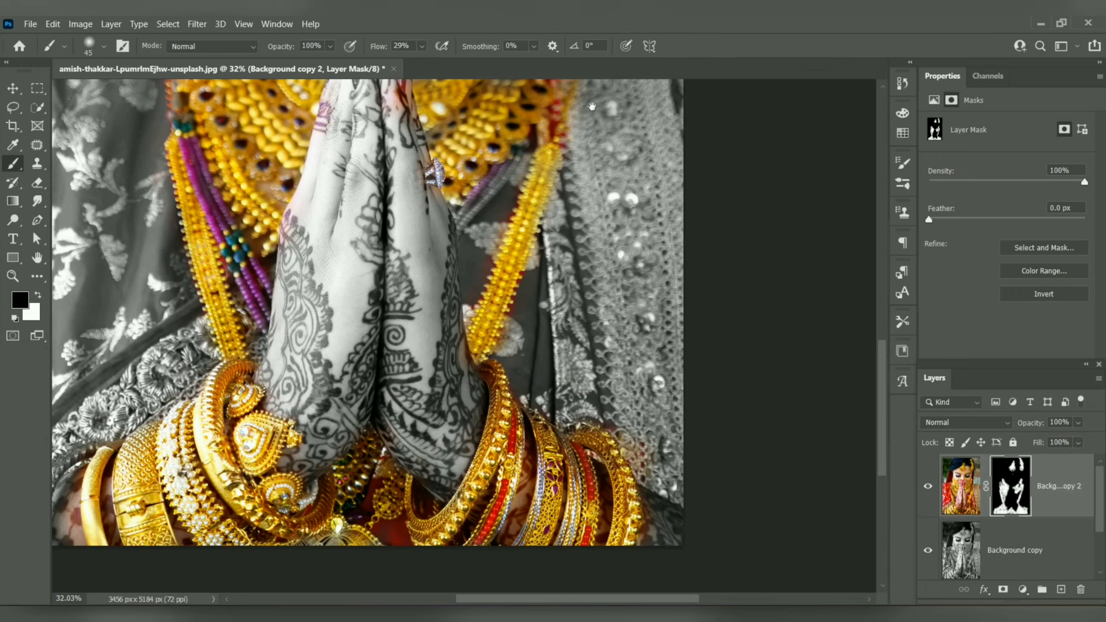
left_click_drag(586, 111, 533, 267)
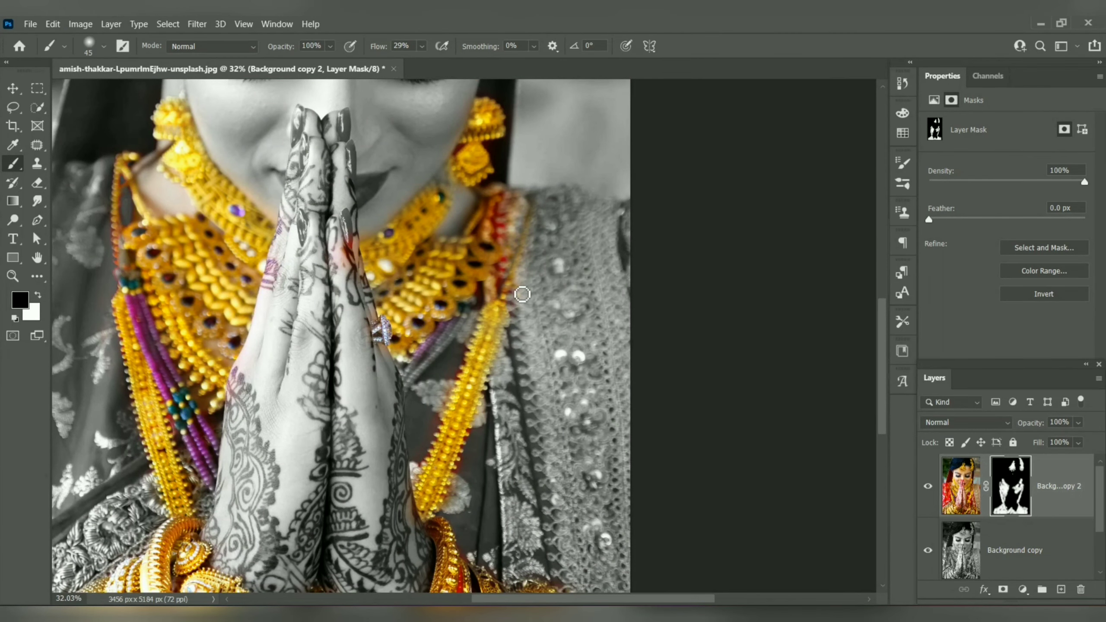
left_click_drag(543, 482, 603, 296)
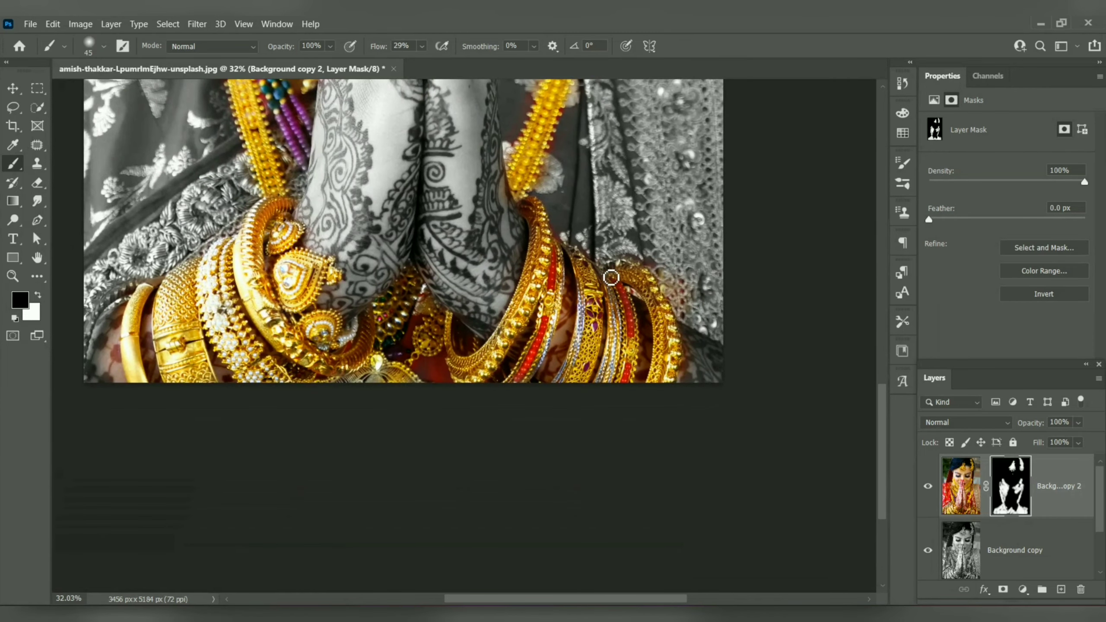
Step: Paint black on the mask over the hennaed skin inside the right wrist's outermost gold bangle, using a 45 px brush
key("x")
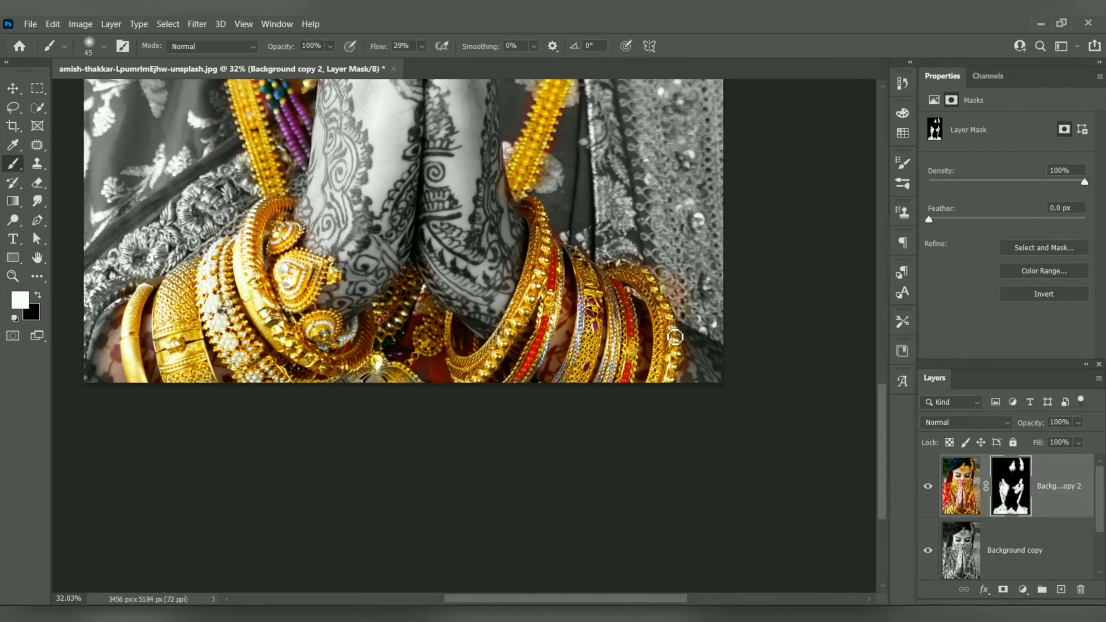
key("x")
scroll(653, 336, "up", 10)
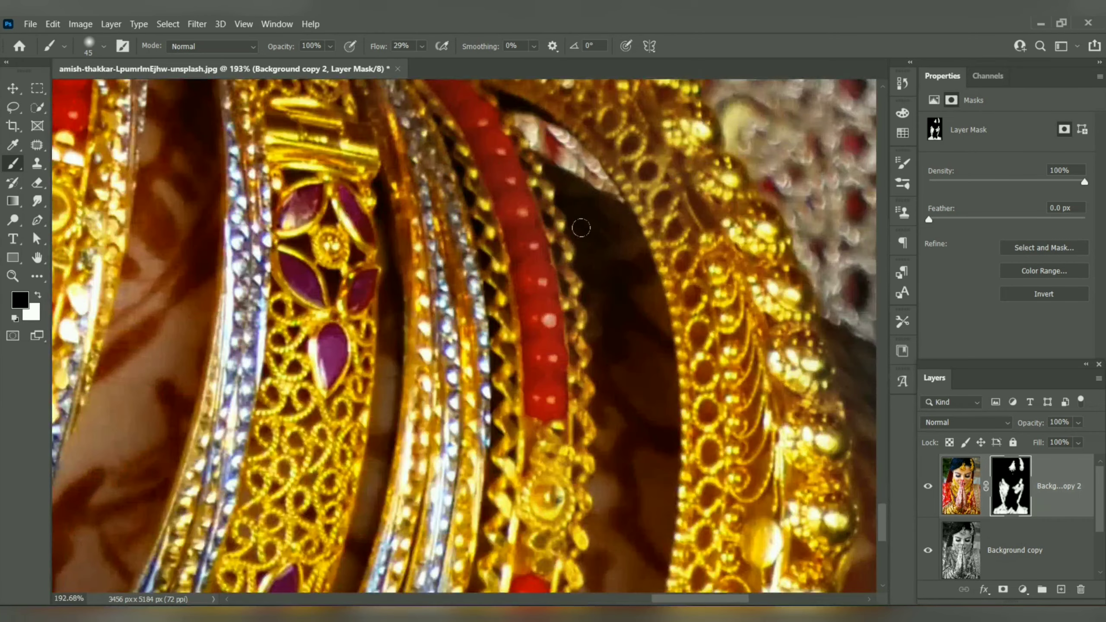
mouse_move(559, 189)
left_mouse_down()
mouse_move(600, 202)
mouse_move(529, 113)
mouse_move(630, 300)
mouse_move(588, 338)
mouse_move(649, 255)
mouse_move(653, 400)
mouse_move(608, 417)
mouse_move(598, 372)
mouse_move(618, 451)
mouse_move(621, 375)
mouse_move(655, 434)
left_mouse_up()
mouse_move(636, 528)
left_mouse_down()
mouse_move(631, 260)
mouse_move(622, 257)
mouse_move(600, 366)
mouse_move(596, 222)
left_mouse_up()
Step: Paint black on the mask over the skin between the right wrist's red-beaded bangle and the purple-stoned filigree bangle
mouse_move(144, 239)
left_mouse_down()
mouse_move(415, 387)
mouse_move(424, 320)
left_mouse_up()
mouse_move(405, 187)
left_mouse_down()
mouse_move(333, 382)
mouse_move(310, 379)
mouse_move(264, 505)
left_mouse_up()
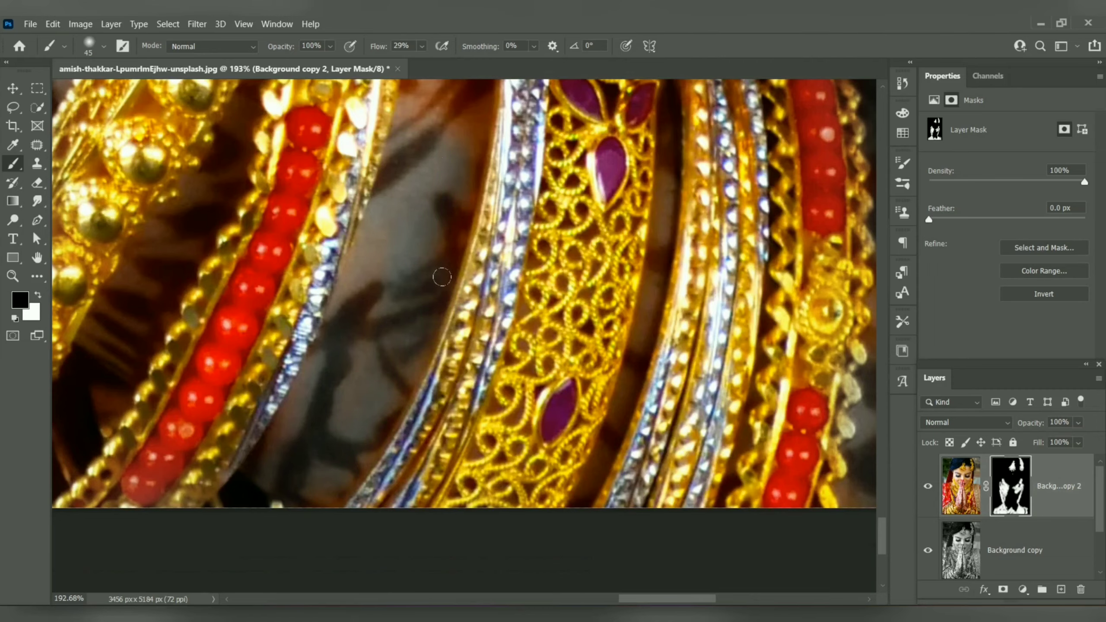
left_click_drag(455, 172, 457, 502)
mouse_move(447, 138)
left_mouse_down()
mouse_move(465, 212)
mouse_move(484, 368)
mouse_move(436, 399)
mouse_move(440, 285)
mouse_move(479, 348)
left_mouse_up()
left_click_drag(666, 273, 530, 416)
left_click_drag(511, 547, 529, 217)
left_click_drag(529, 436, 606, 165)
Step: Paint black with a 20 px brush over the skin left in the narrow gaps around the right wrist's purple-stoned bangle
key("bracketleft")
key("bracketleft")
key("bracketleft")
key("bracketleft")
key("bracketleft")
left_click_drag(633, 93, 607, 217)
left_click_drag(607, 218, 559, 362)
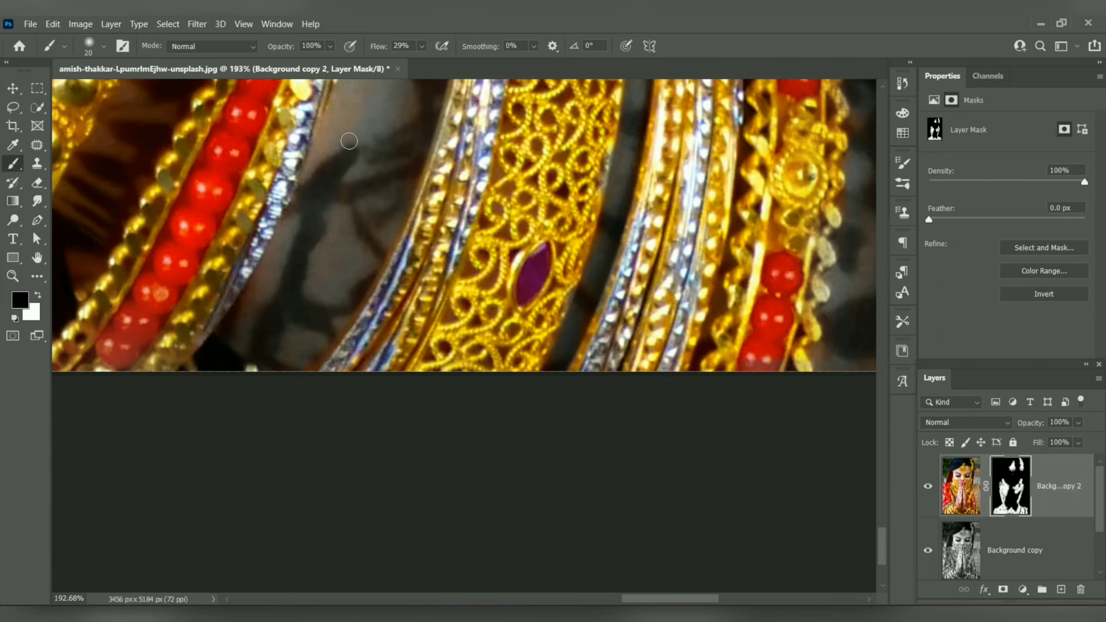
left_click_drag(355, 214, 376, 597)
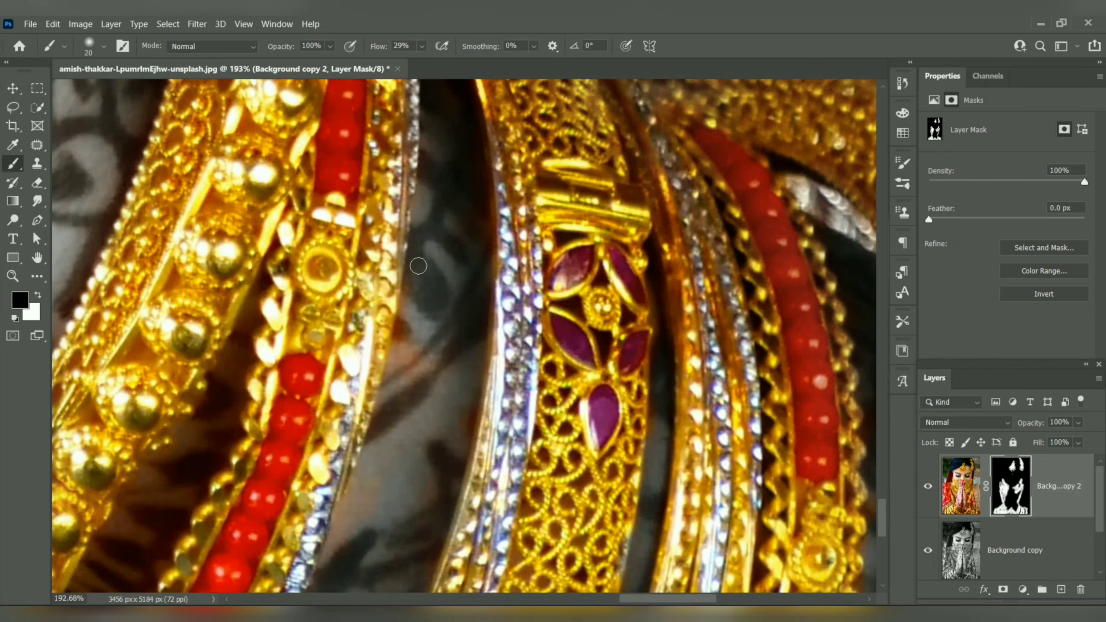
left_click_drag(419, 187, 398, 331)
Step: Paint black with an 80 px brush over the tinted skin around the left wrist's outermost plain gold bangle
scroll(418, 331, "down", 4)
key("bracketright")
key("bracketright")
key("bracketright")
key("bracketright")
key("bracketright")
key("bracketright")
left_click_drag(393, 305, 383, 405)
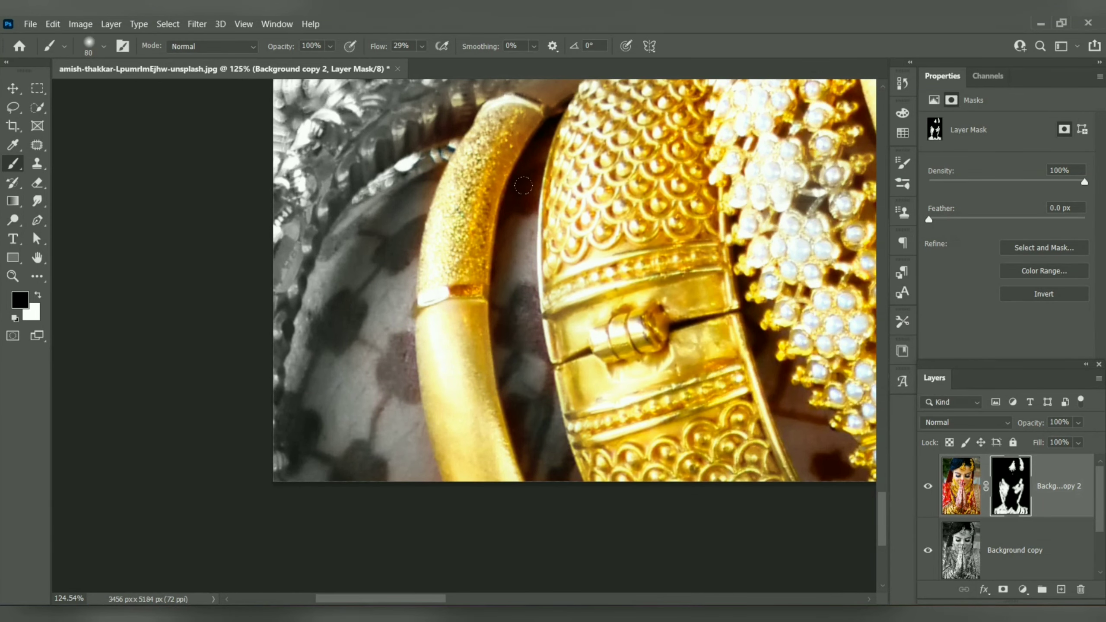
Step: Paint black with a 15 px brush over the skin in the narrow gaps between the left wrist's gold and pearl bangles
key("bracketleft")
key("bracketleft")
key("bracketleft")
key("bracketleft")
key("bracketleft")
key("bracketleft")
key("bracketleft")
key("bracketleft")
key("bracketleft")
key("bracketleft")
mouse_move(523, 186)
left_mouse_down()
mouse_move(544, 154)
mouse_move(521, 172)
mouse_move(549, 146)
mouse_move(535, 206)
mouse_move(510, 217)
mouse_move(509, 308)
mouse_move(535, 250)
left_mouse_up()
mouse_move(756, 384)
left_mouse_down()
mouse_move(665, 399)
mouse_move(463, 322)
mouse_move(485, 305)
mouse_move(528, 384)
mouse_move(500, 363)
mouse_move(505, 323)
mouse_move(545, 362)
left_mouse_up()
left_click_drag(644, 209, 380, 299)
left_click_drag(348, 244, 397, 340)
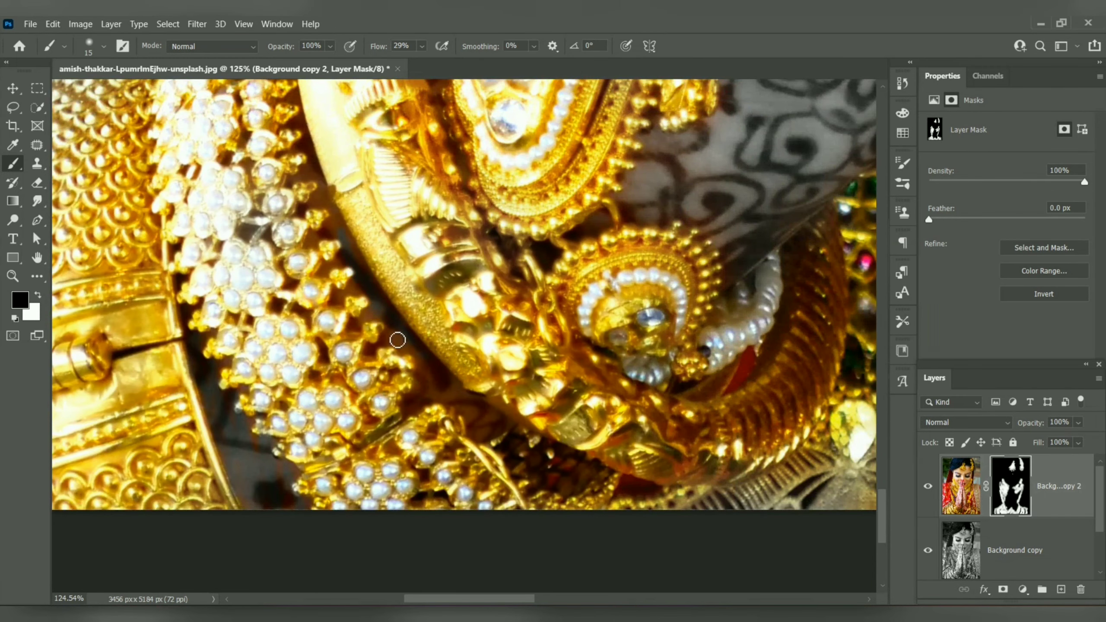
Step: Paint black with an 80 px brush over the red fabric beneath the round gold medallion between the wrists
scroll(527, 444, "down", 5)
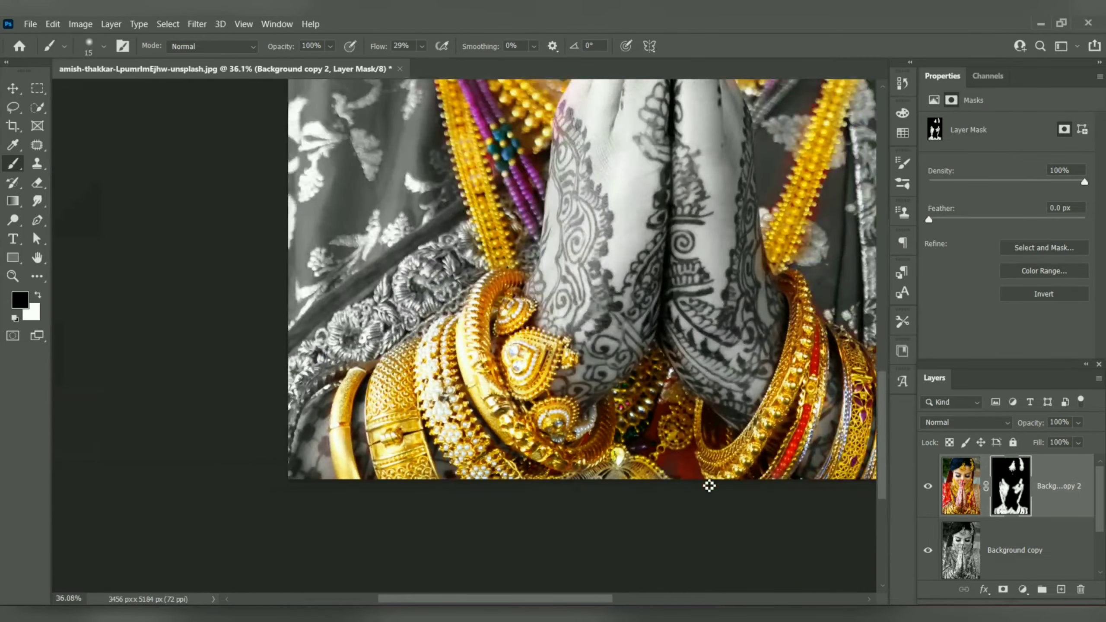
scroll(708, 485, "up", 10)
key("]")
key("]")
key("]")
key("]")
key("]")
key("]")
key("]")
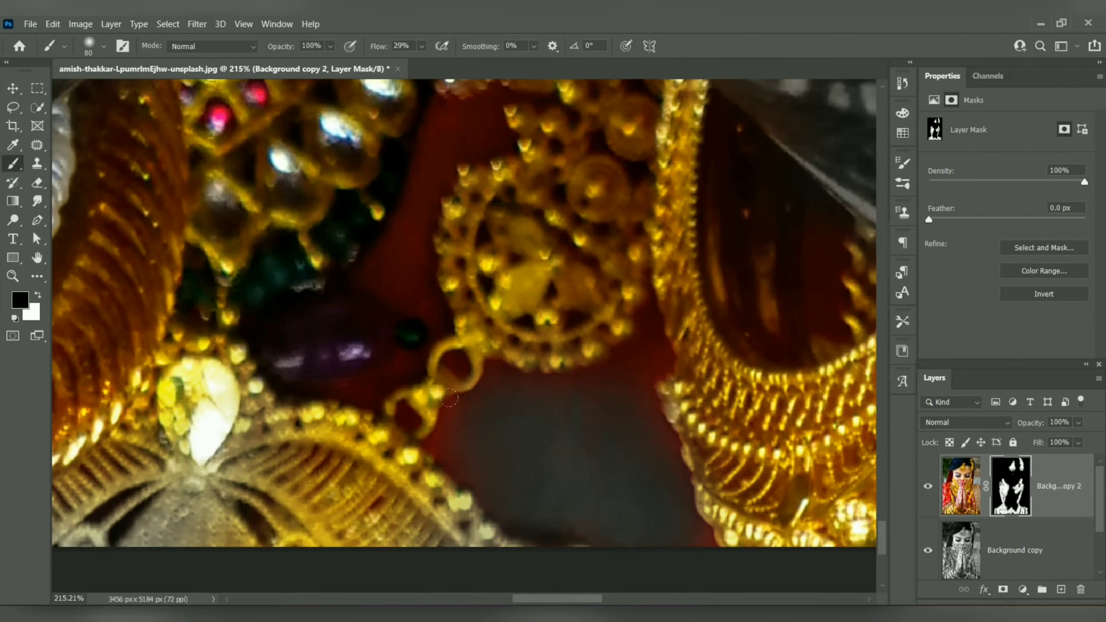
Step: Paint black with a smaller brush over the red fabric strip between the round gold medallion and the green beads
key("[")
key("[")
key("[")
key("[")
key("[")
key("[")
key("[")
mouse_move(442, 107)
left_mouse_down()
mouse_move(412, 180)
mouse_move(444, 177)
mouse_move(371, 294)
mouse_move(400, 314)
mouse_move(387, 319)
mouse_move(430, 233)
mouse_move(506, 143)
mouse_move(492, 108)
mouse_move(452, 113)
left_mouse_up()
left_click_drag(429, 322, 392, 383)
left_click_drag(453, 359, 460, 370)
Step: Paint black on the mask over the remaining red fabric around the medallion's chain links and lower rim, then set the brush to 25 px
left_click_drag(403, 409, 409, 423)
left_click_drag(439, 445, 488, 379)
left_click_drag(488, 379, 576, 377)
key("bracketright")
key("bracketright")
key("bracketright")
key("bracketright")
key("bracketright")
key("bracketright")
key("bracketright")
key("bracketright")
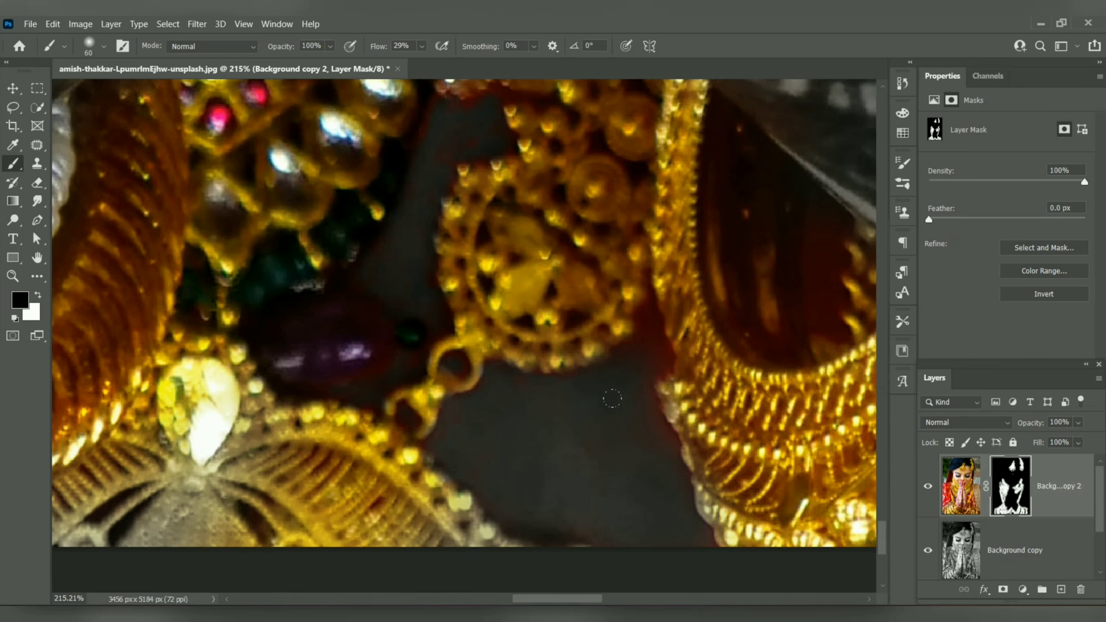
key("bracketleft")
key("bracketleft")
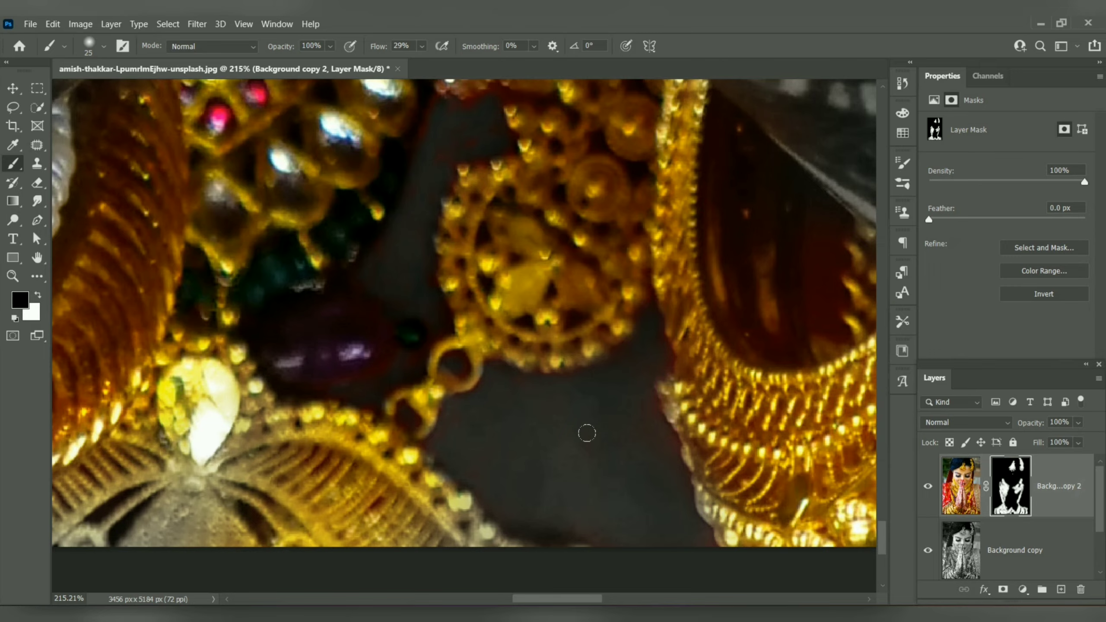
scroll(610, 465, "down", 8, "alt")
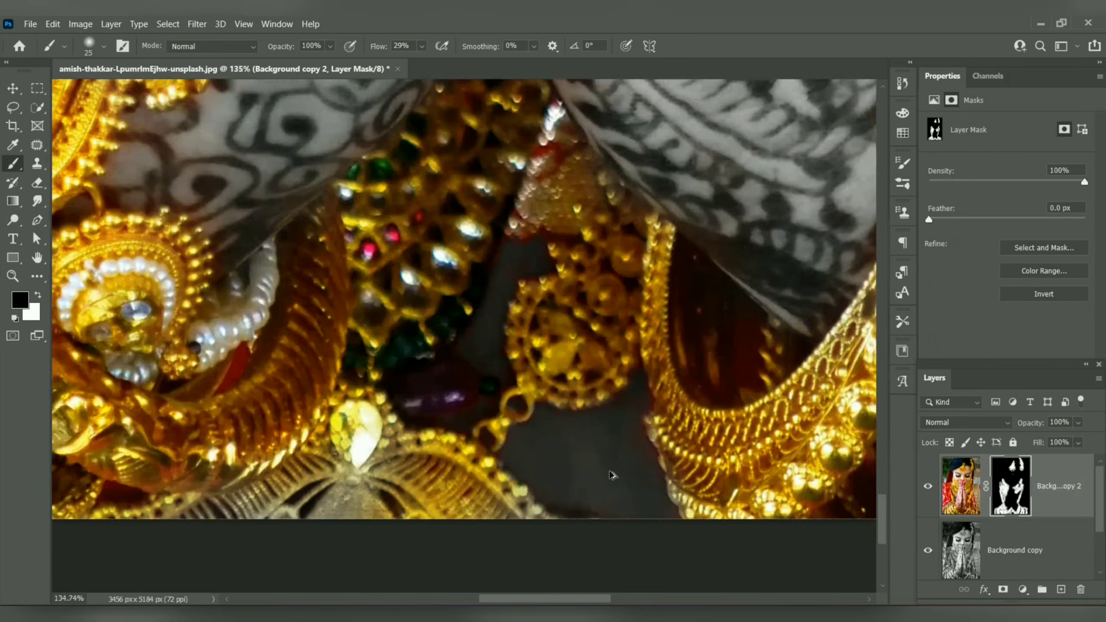
scroll(623, 465, "down", 5)
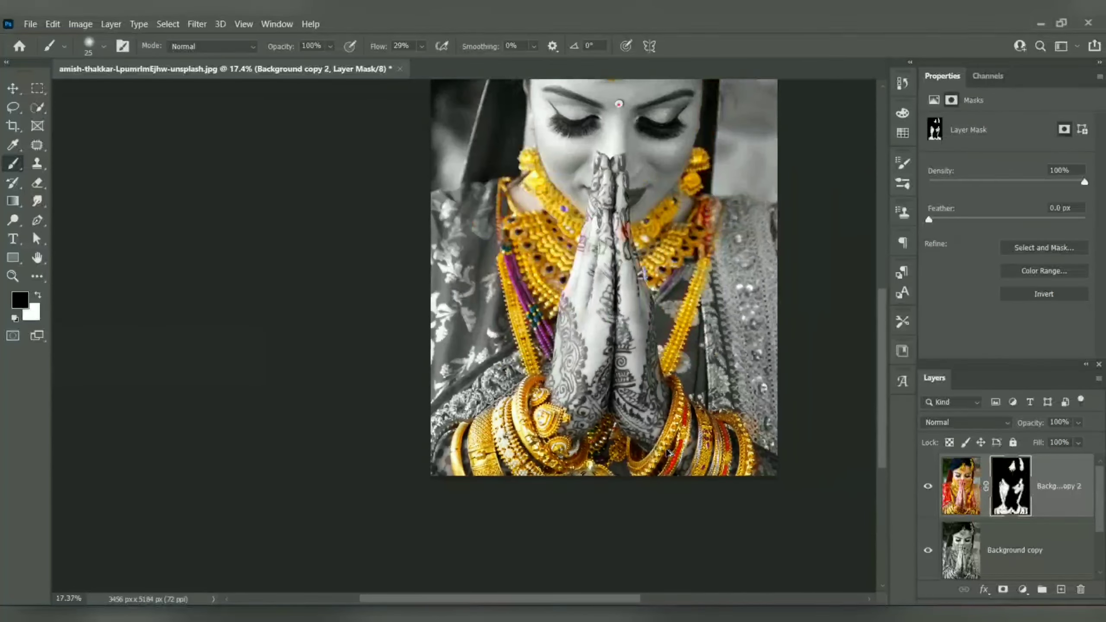
scroll(657, 446, "up", 2)
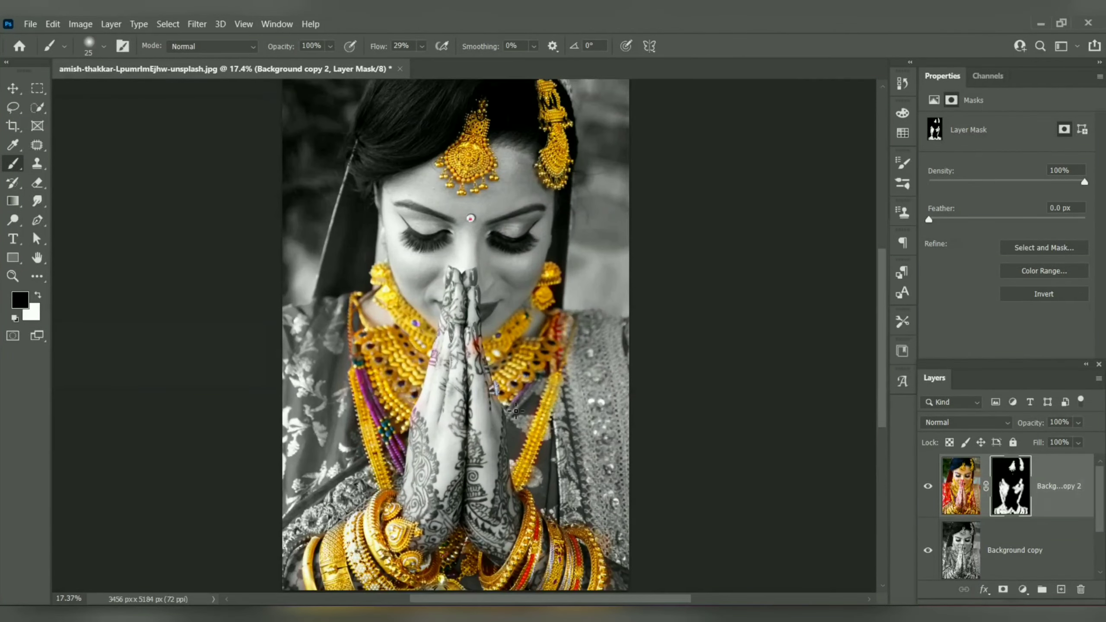